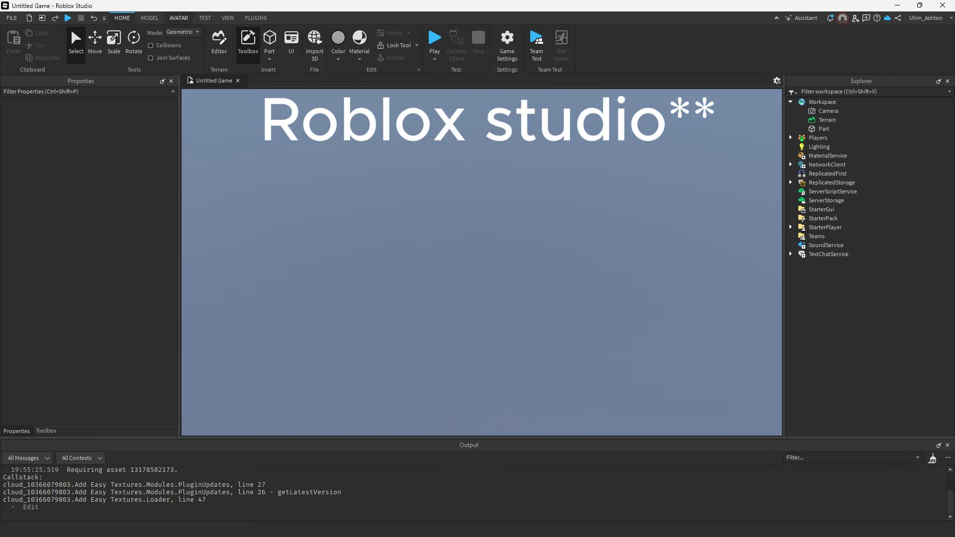
- Generate an R15 masculine Block Avatar rig in the workspace
click(178, 18)
click(373, 45)
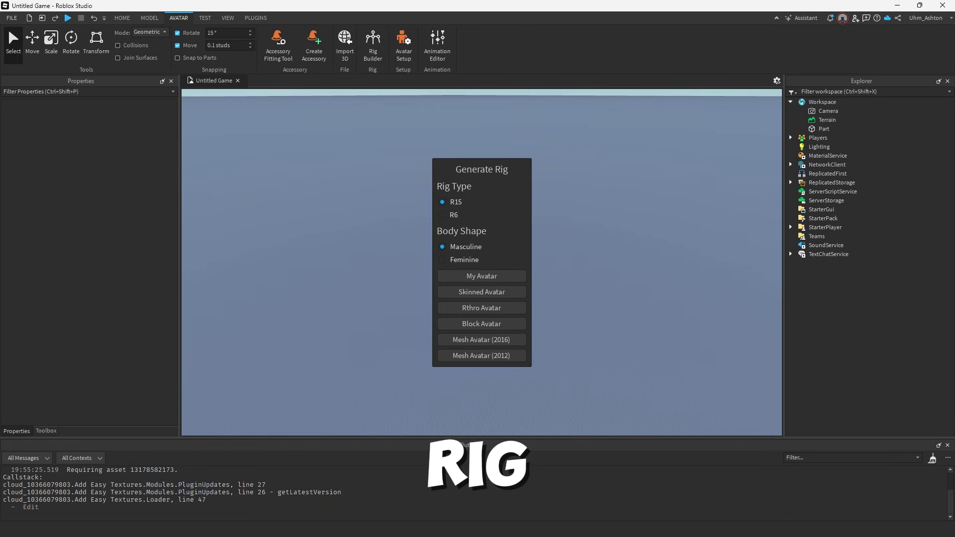
click(481, 324)
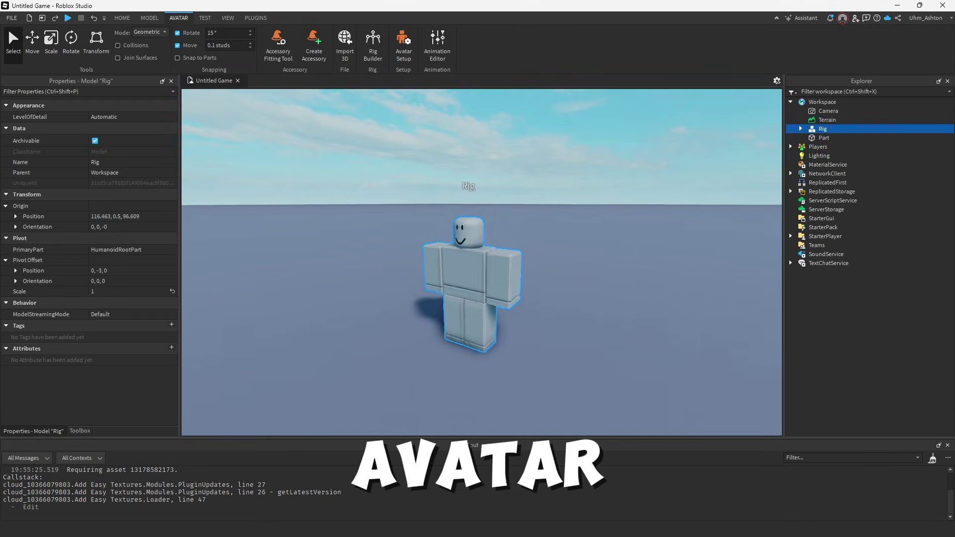
- Set the rig's origin position to 0, 0, 0 and focus on it
scroll(482, 279, up, 4)
right_drag(482, 279, 485, 339)
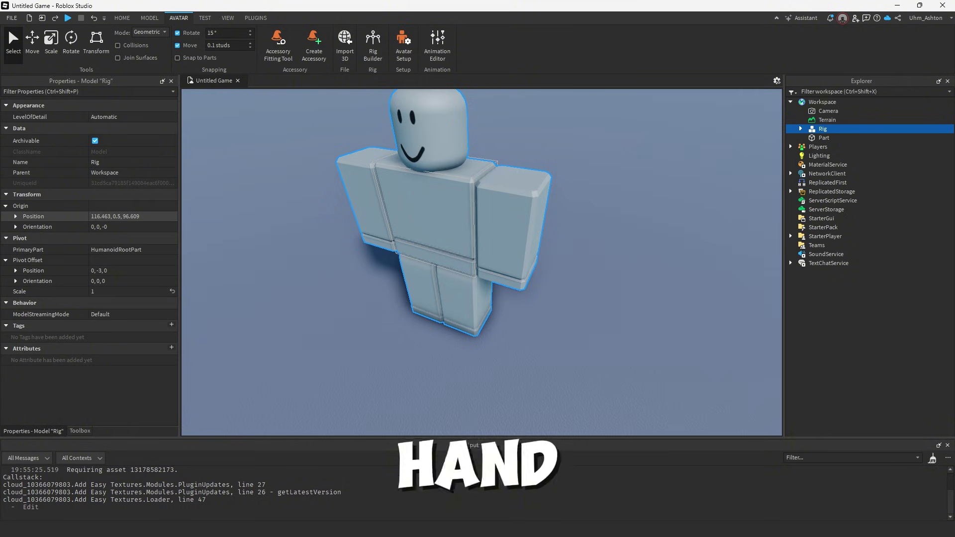
click(124, 217)
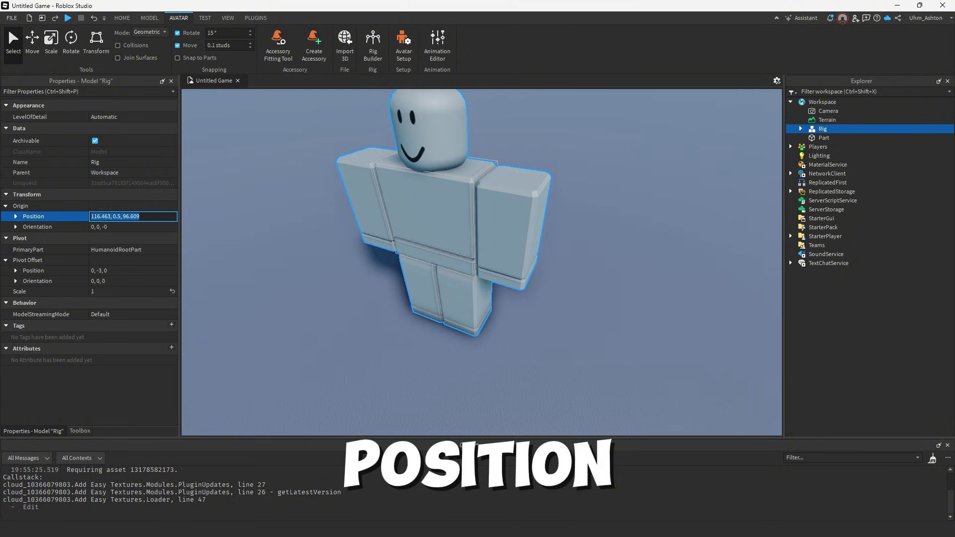
key(Return)
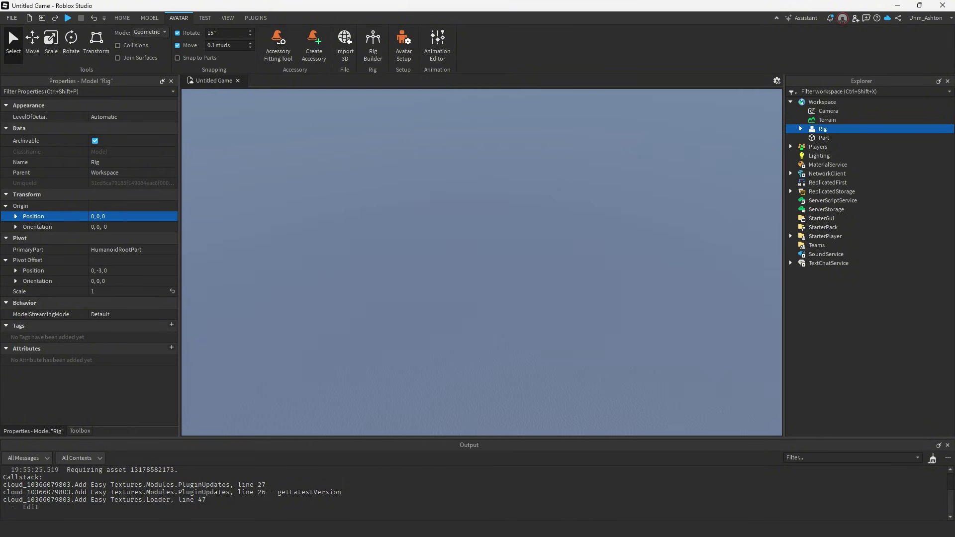
key(f)
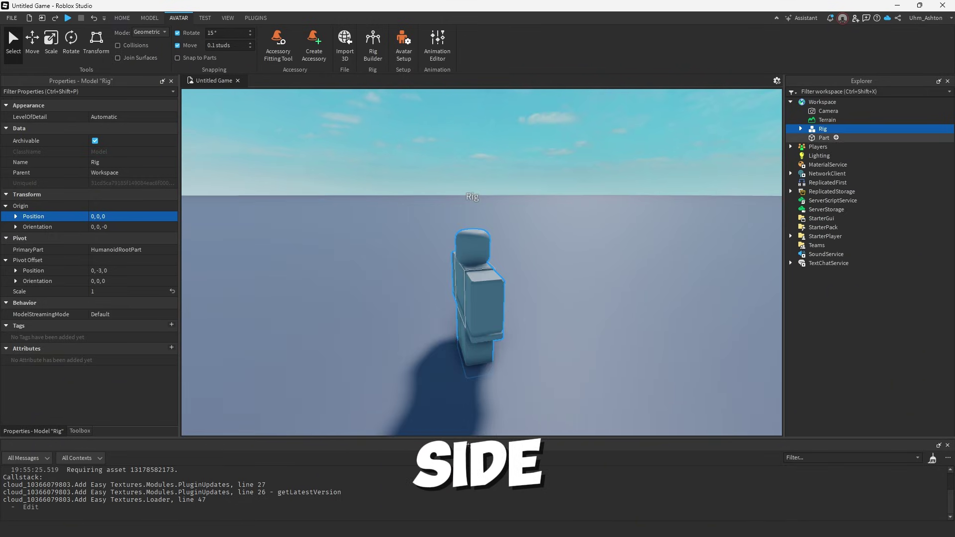
- Export the selected rig from the workspace as a model file
right_click(816, 130)
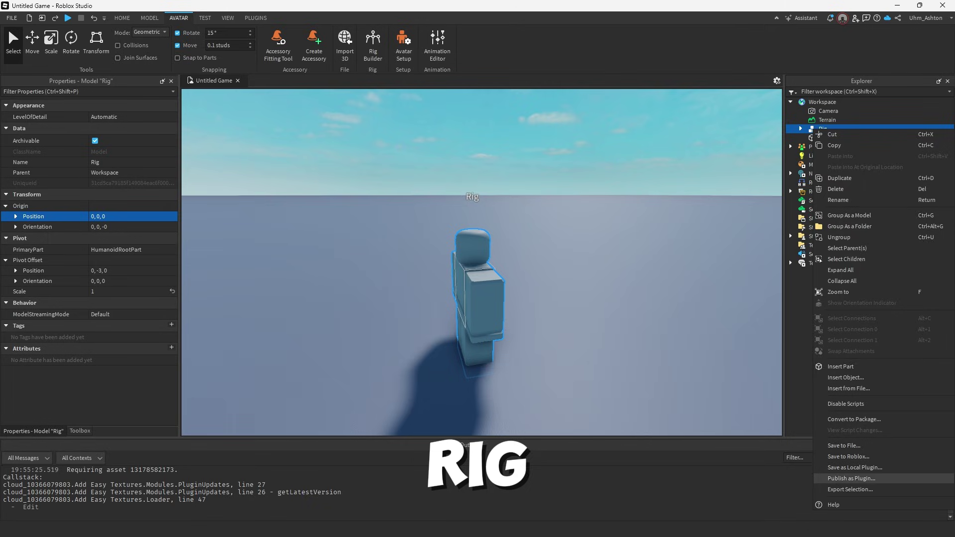
click(850, 490)
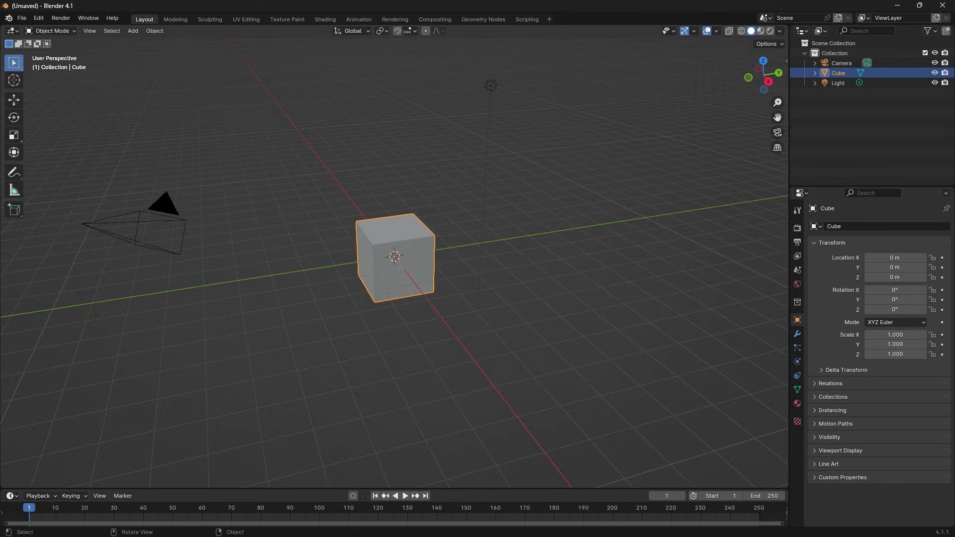
middle_drag(447, 249, 542, 218)
- Switch to Blender and delete all the default objects in the scene
drag(622, 92, 303, 318)
key(x)
click(259, 317)
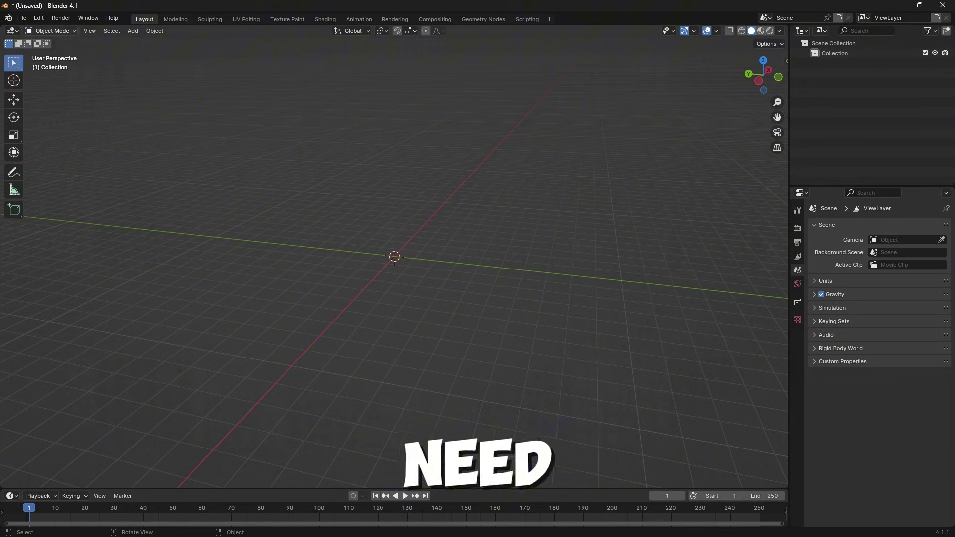
- Import the blockyavatar Wavefront OBJ file from the Downloads folder
click(22, 18)
mouse_move(50, 159)
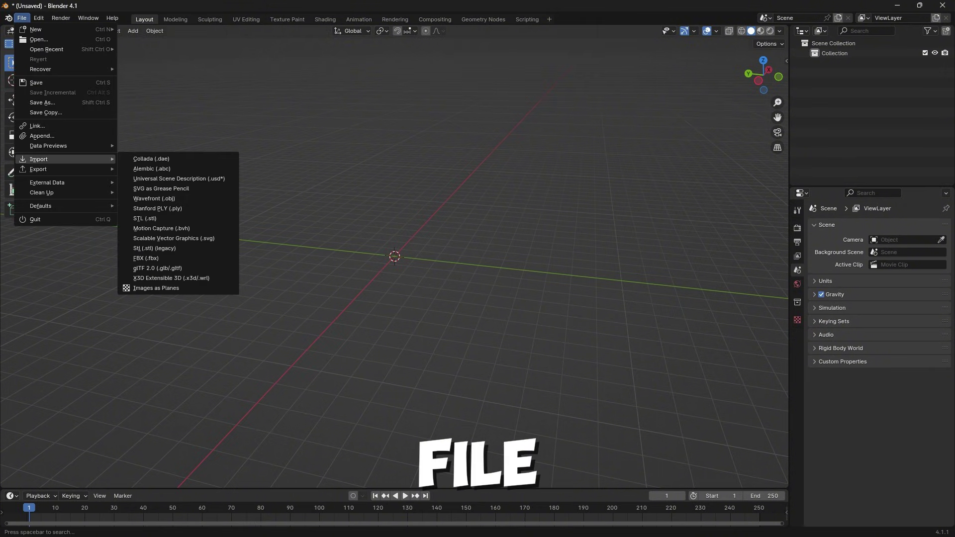
click(154, 199)
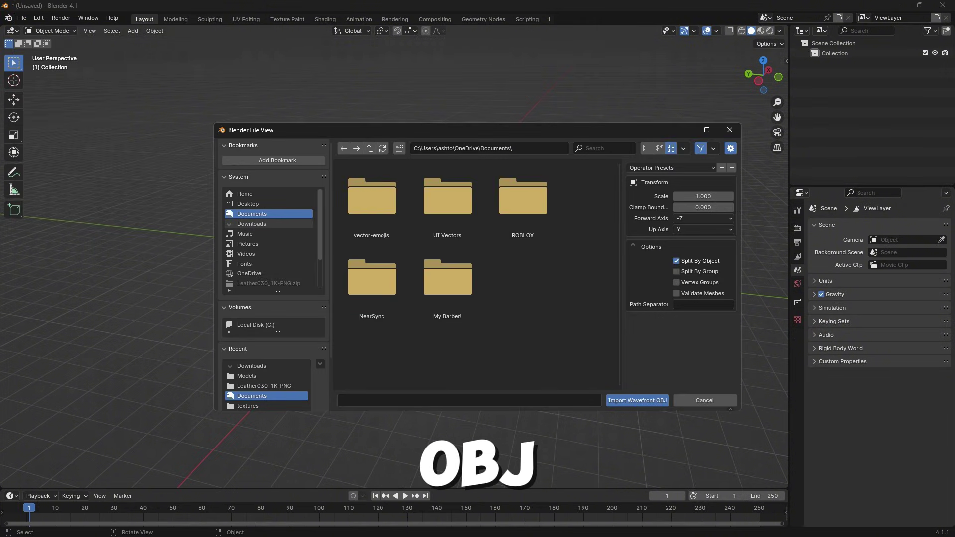
click(269, 224)
double_click(523, 283)
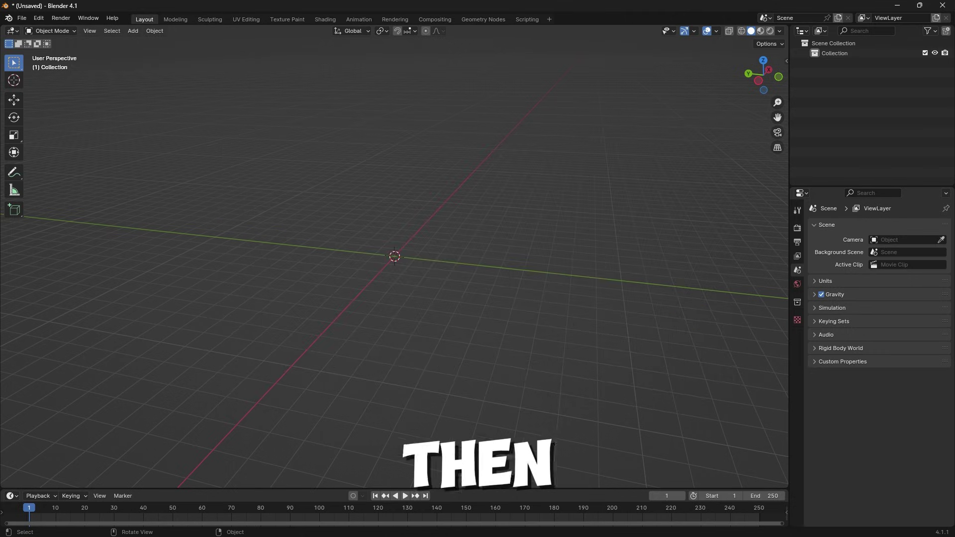
- Add a cube and raise it along Z to about 5.23 m, around the avatar's head
scroll(394, 256, down, 8)
scroll(394, 256, up, 6)
middle_drag(395, 256, 478, 274)
scroll(478, 273, up, 3)
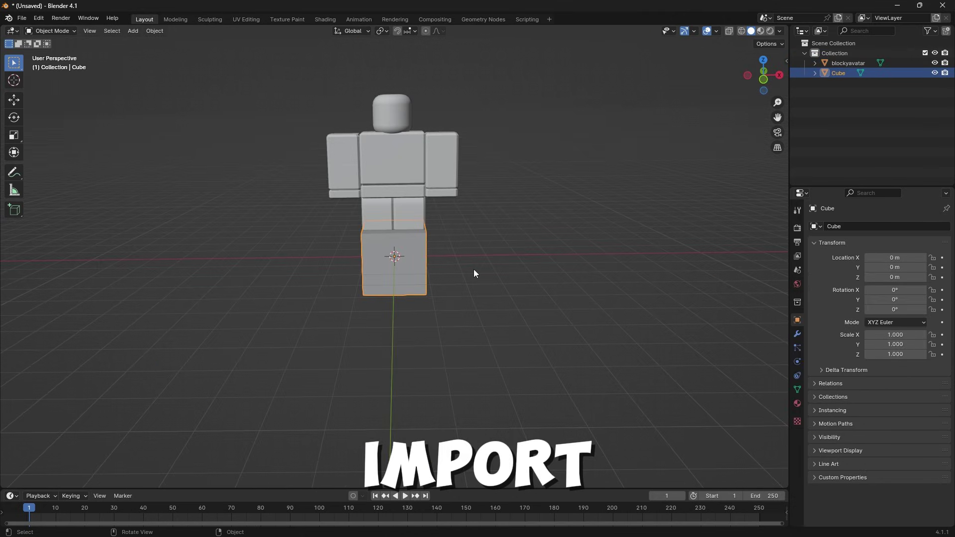
key(g)
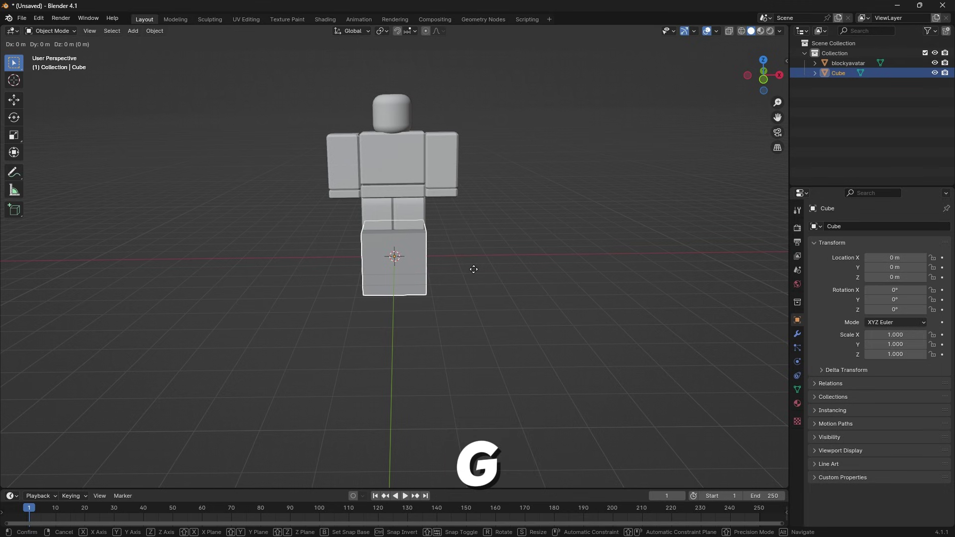
key(z)
click(456, 105)
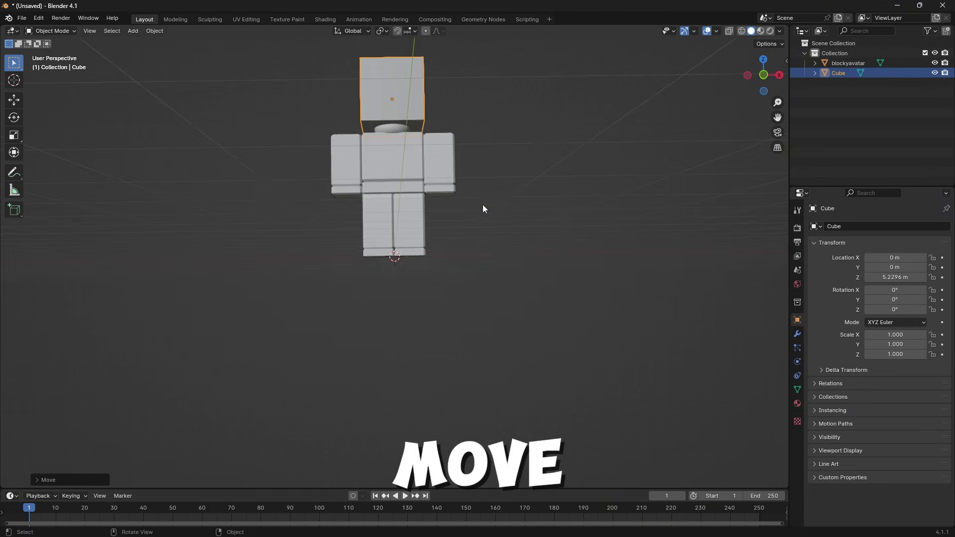
- Flatten the cube into a thin slab by scaling it along Z only
shift+middle_drag(483, 205, 497, 312)
scroll(499, 313, up, 3)
middle_drag(520, 202, 333, 298)
middle_drag(545, 344, 561, 269)
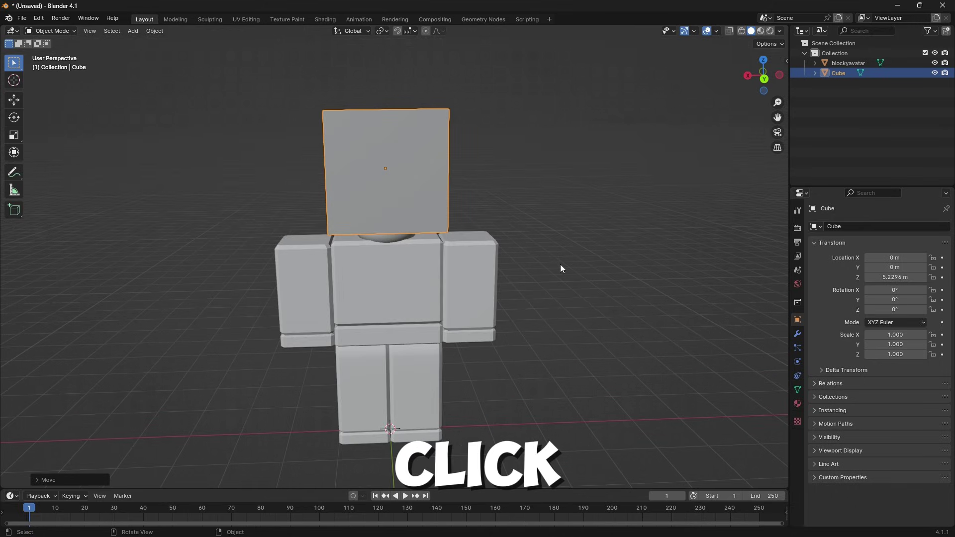
key(s)
key(z)
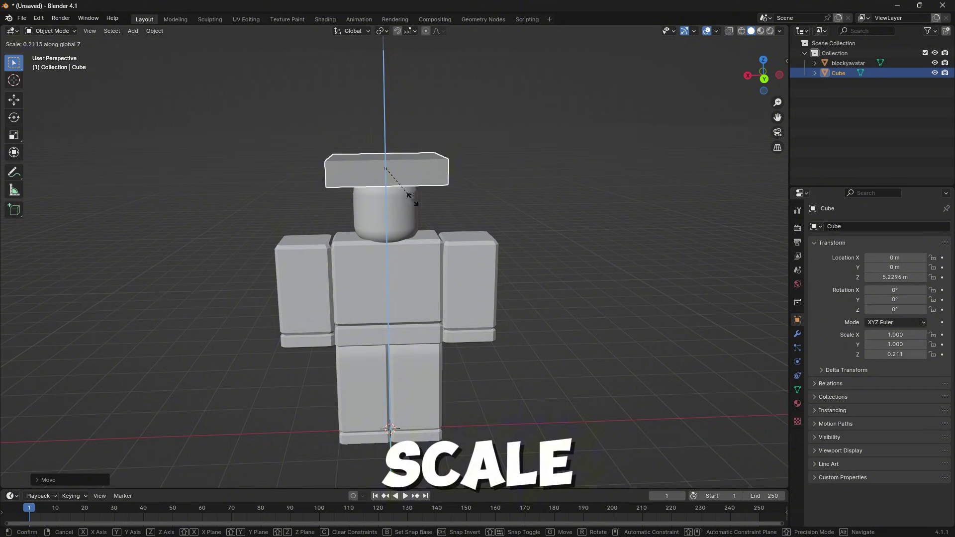
key(Return)
- Shrink the slab uniformly to about 0.078 in X and Y, and lower it along Z to about 5.11 m onto the top of the head
key(s)
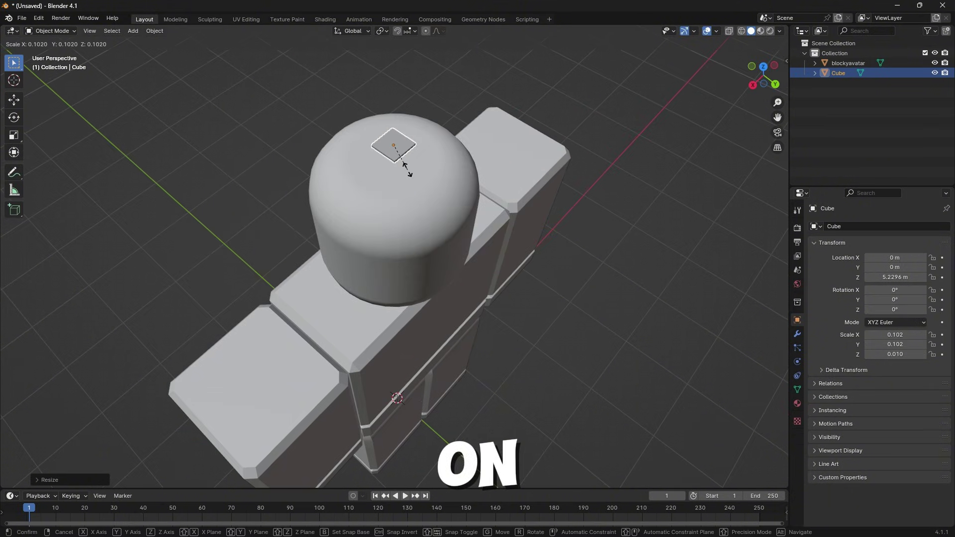
click(401, 165)
middle_drag(401, 165, 181, 56)
key(g)
key(z)
click(548, 294)
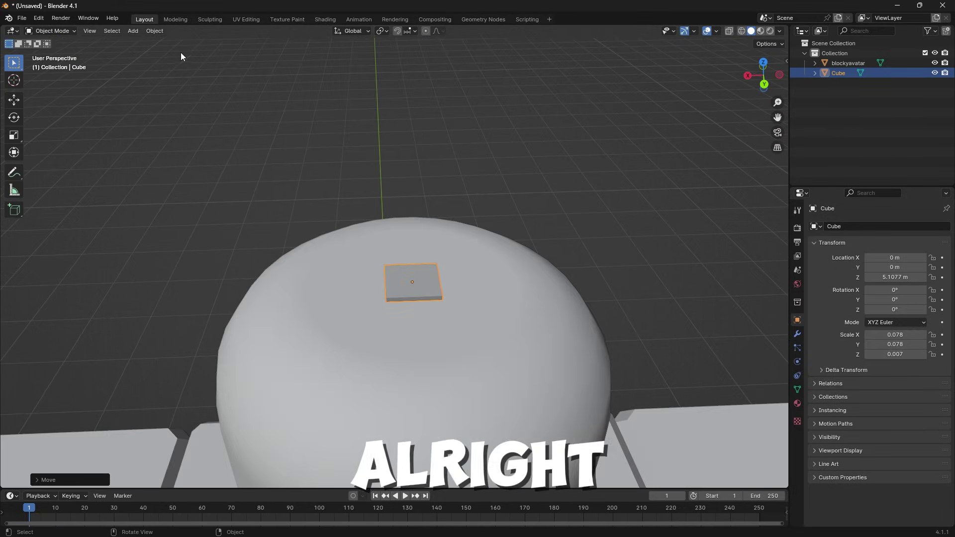
- Add a Mirror modifier to the cube on the X axis with blockyavatar as the mirror object
click(796, 338)
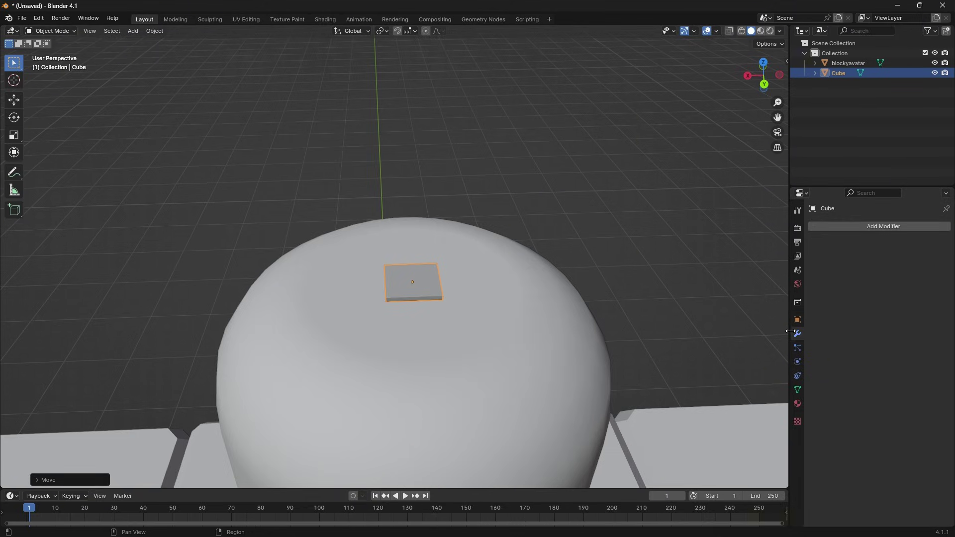
click(885, 227)
click(847, 230)
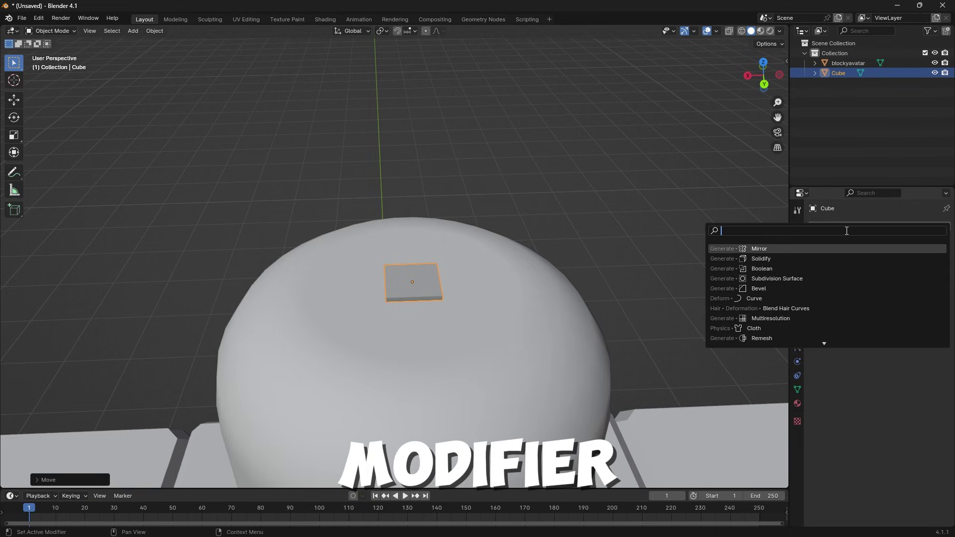
text(mirror)
key(Return)
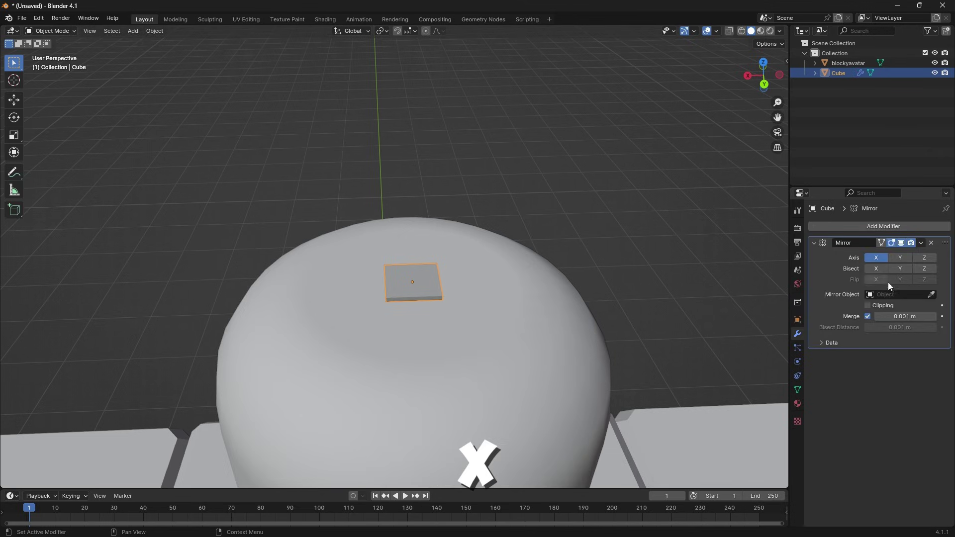
click(933, 295)
click(521, 306)
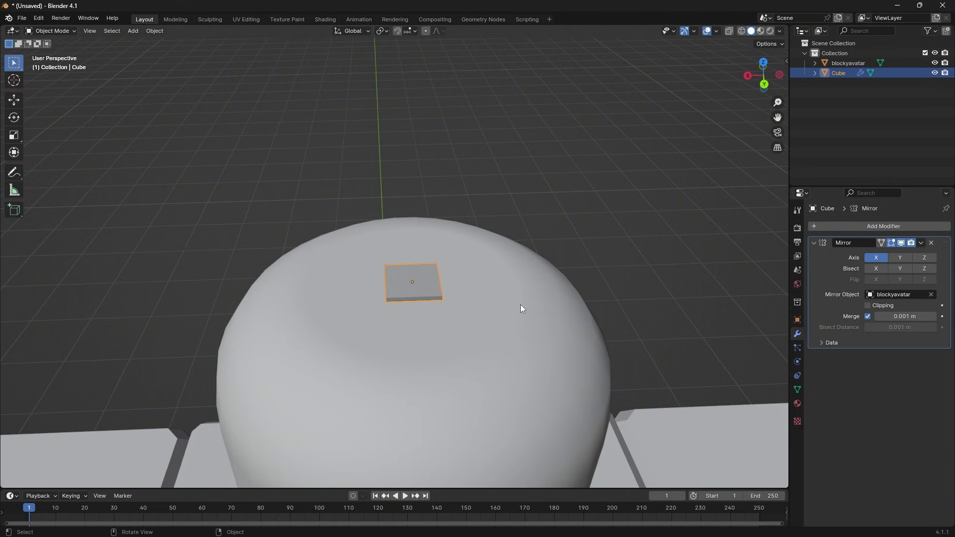
- In Edit Mode with face selection, extrude the slab's side face about 0.6 m outward past the side of the head
middle_drag(298, 239, 411, 183)
key(Tab)
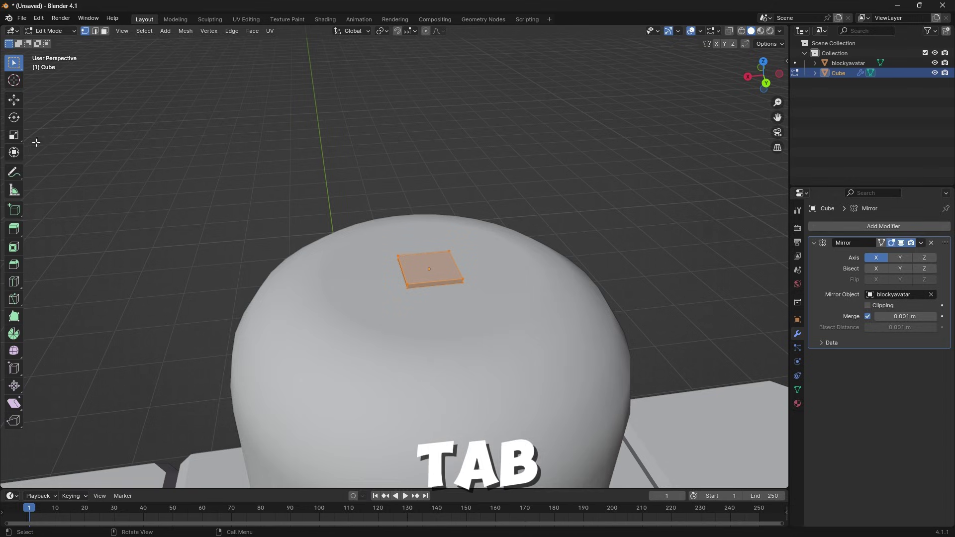
middle_drag(332, 215, 362, 206)
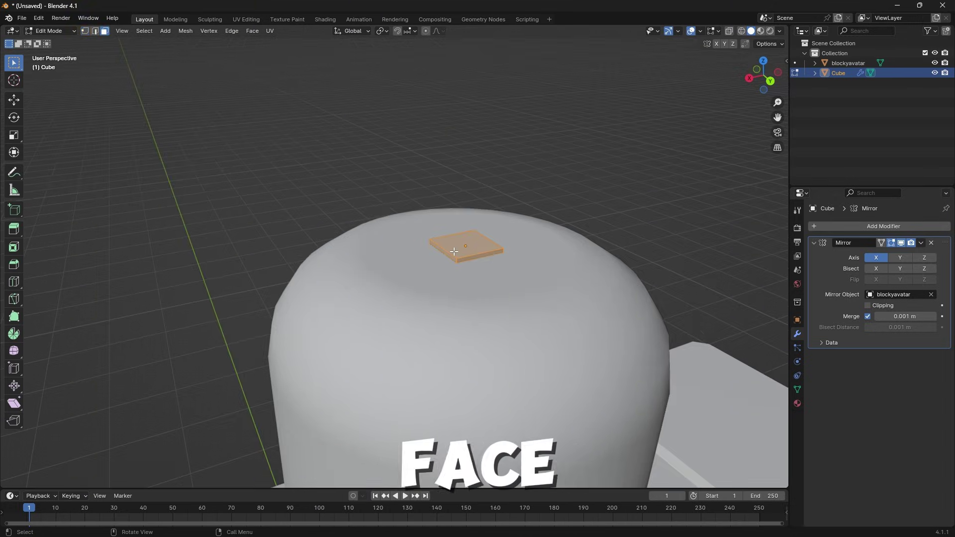
click(451, 253)
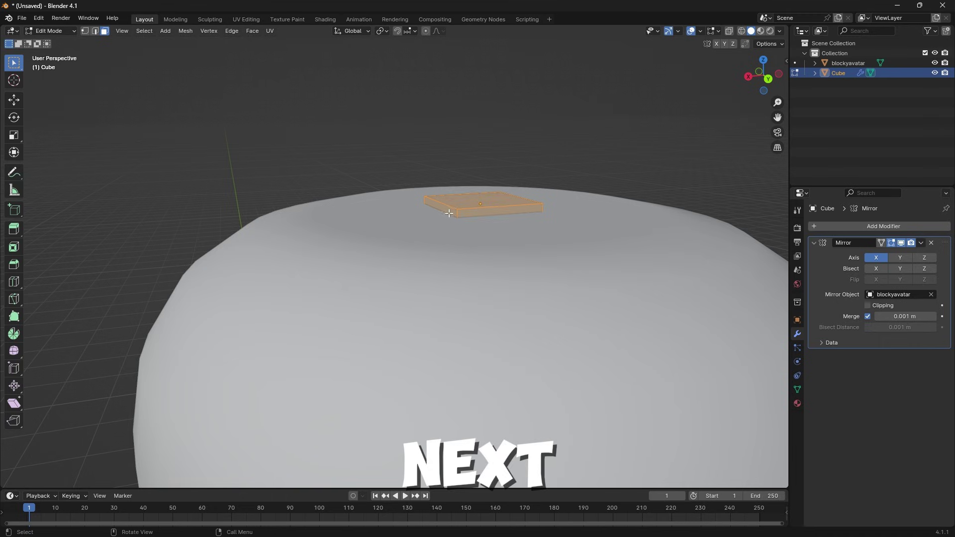
click(524, 221)
key(e)
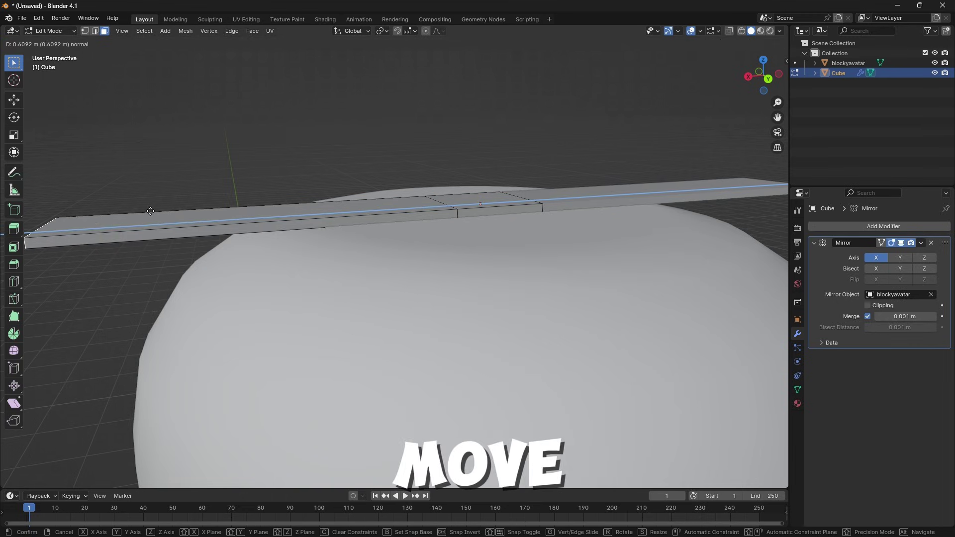
click(166, 214)
scroll(239, 219, down, 3)
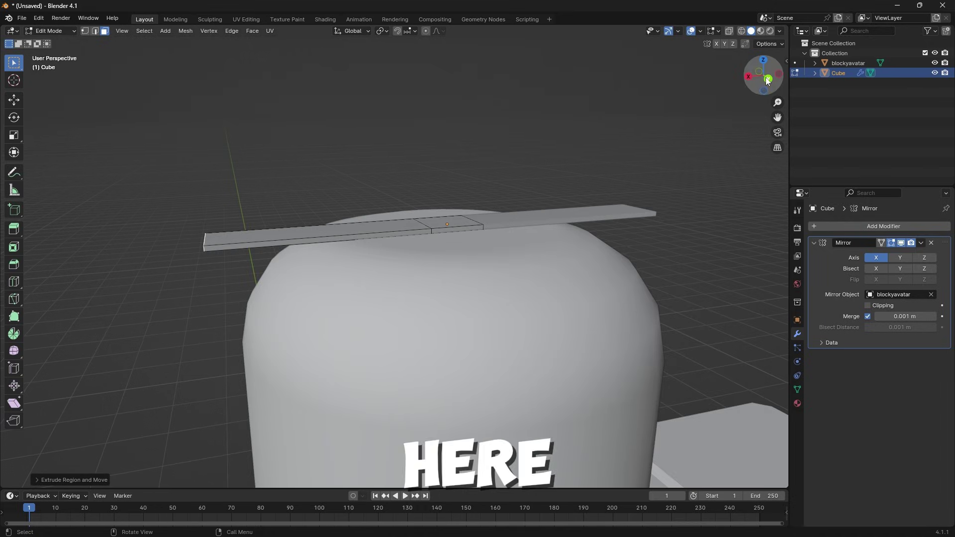
- Move the extruded end face down along Z to slope the band toward the side of the head
click(768, 79)
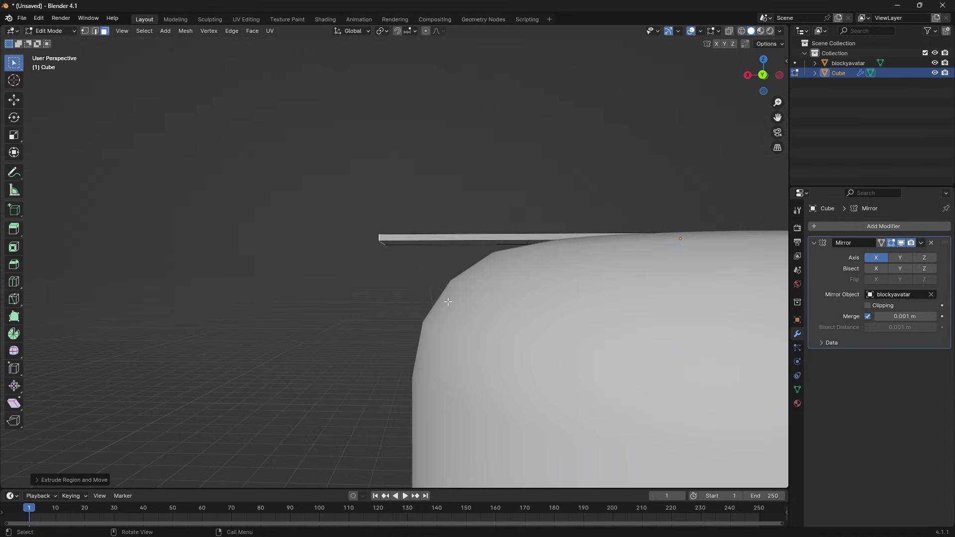
middle_drag(447, 302, 483, 262)
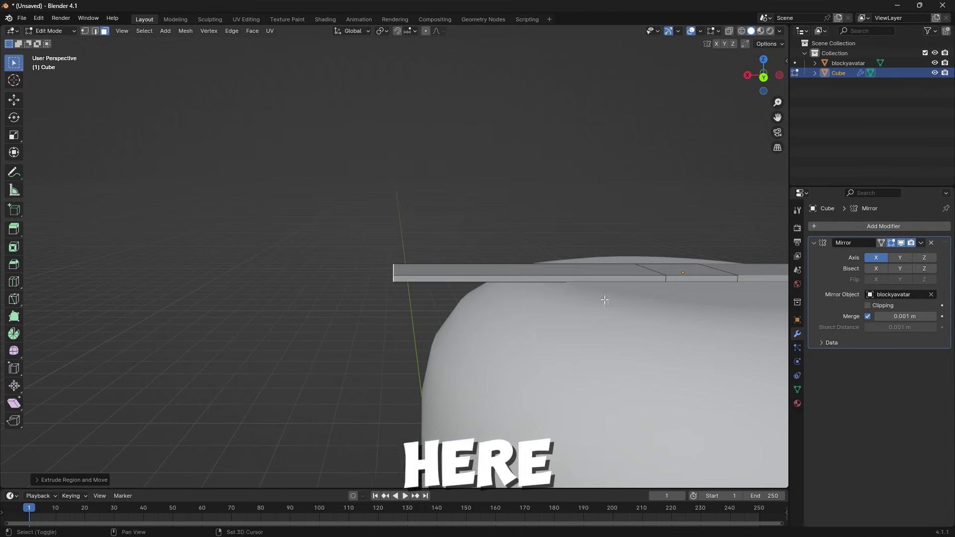
middle_drag(605, 300, 428, 283)
key(g)
key(z)
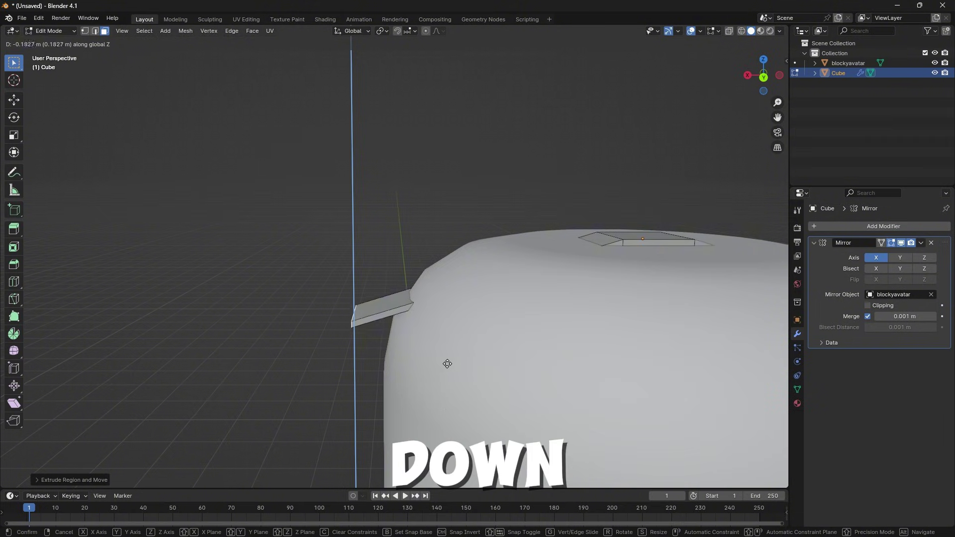
click(449, 365)
- Move the end face inward along X until it meets the side of the head, and hide the blockyavatar object
key(g)
key(x)
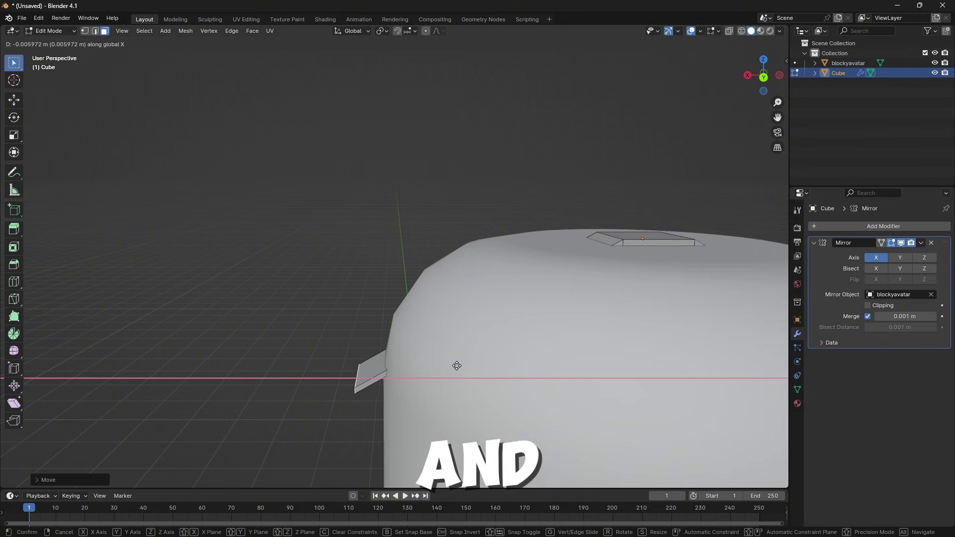
click(481, 372)
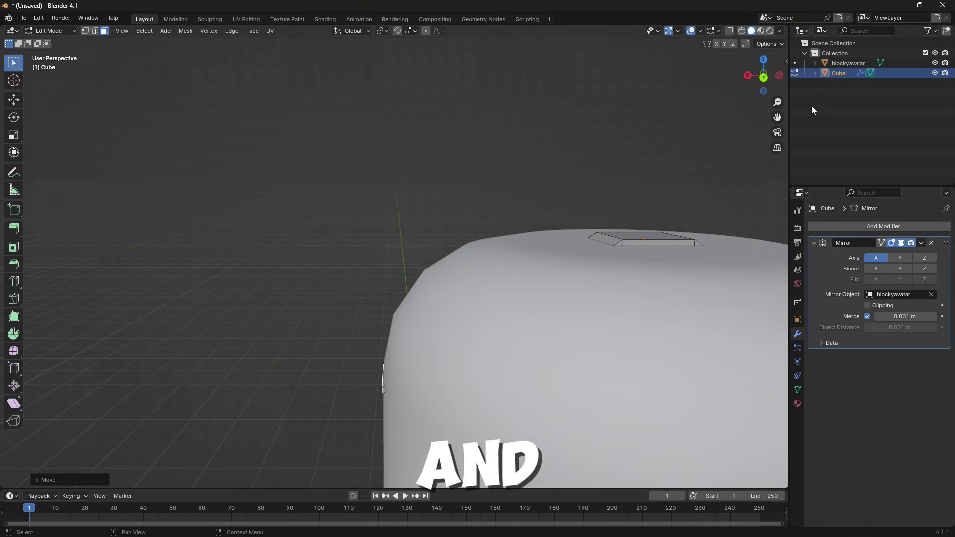
click(936, 62)
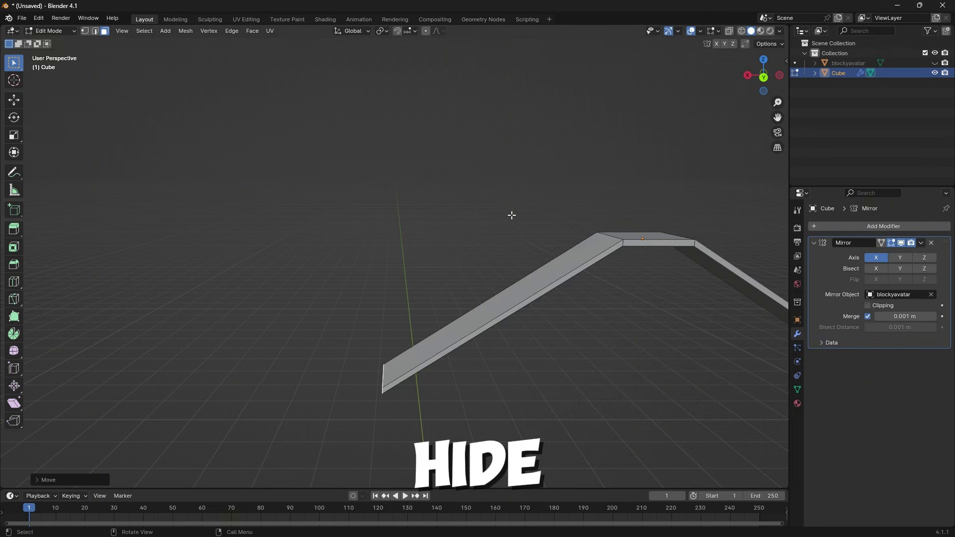
key(ctrl+r)
click(523, 305)
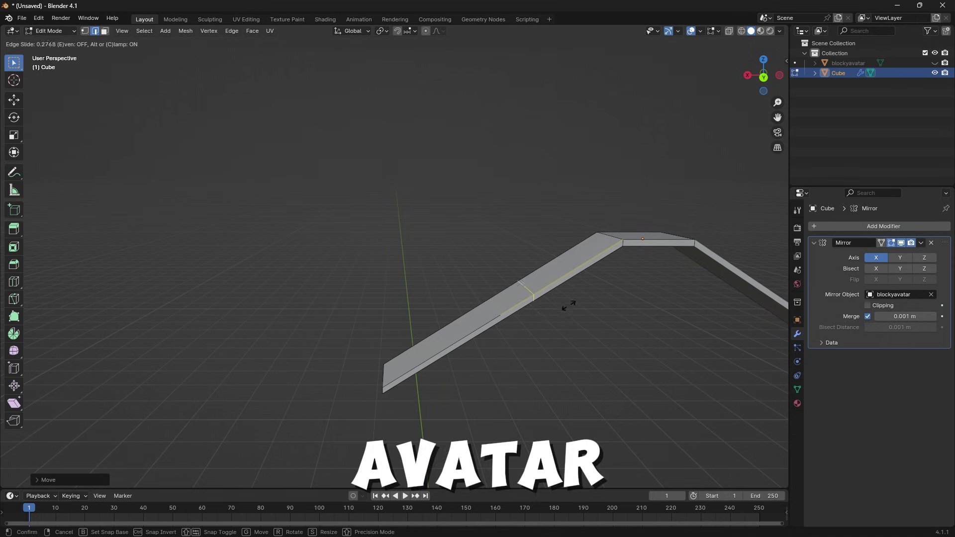
right_click(560, 308)
key(ctrl+z)
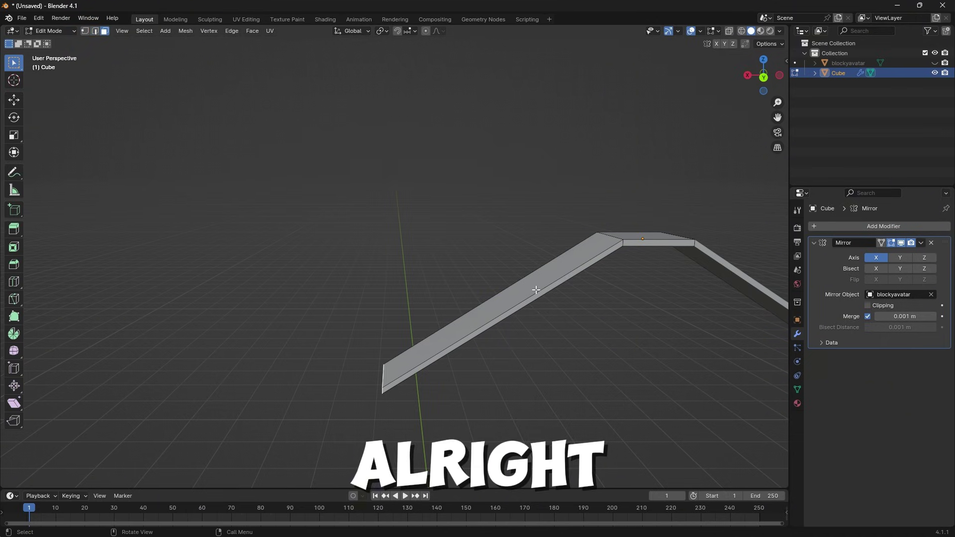
- Add four evenly spaced loop cuts across the sloped section of the band
key(ctrl+r)
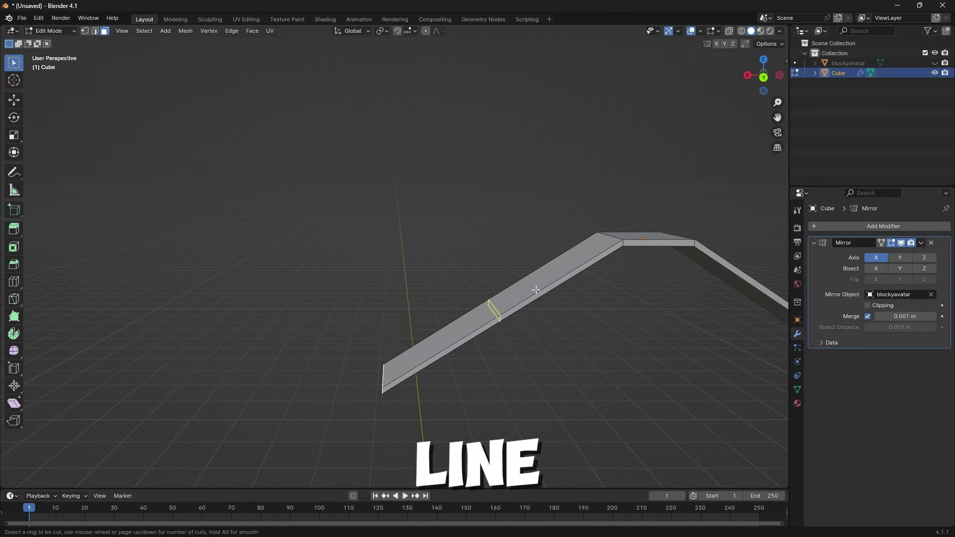
scroll(536, 290, up, 3)
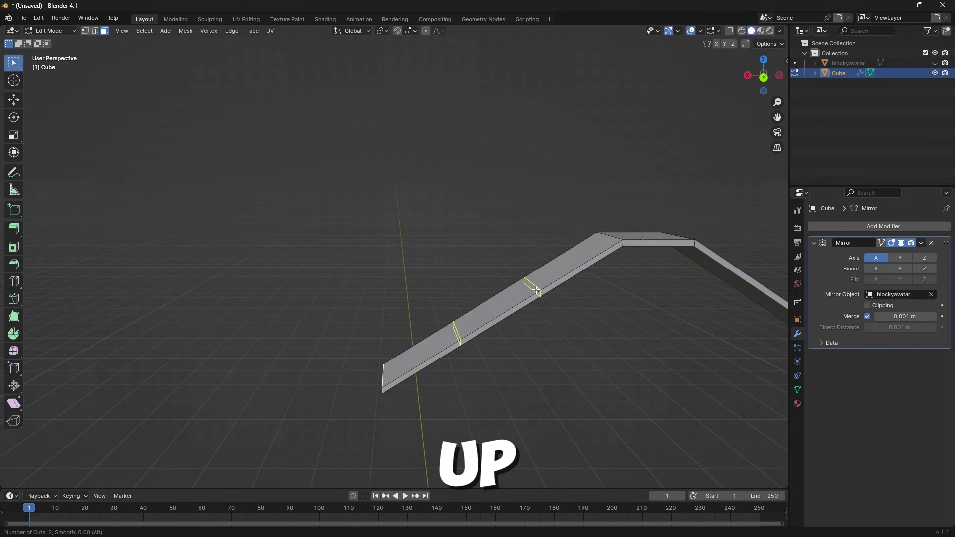
click(536, 290)
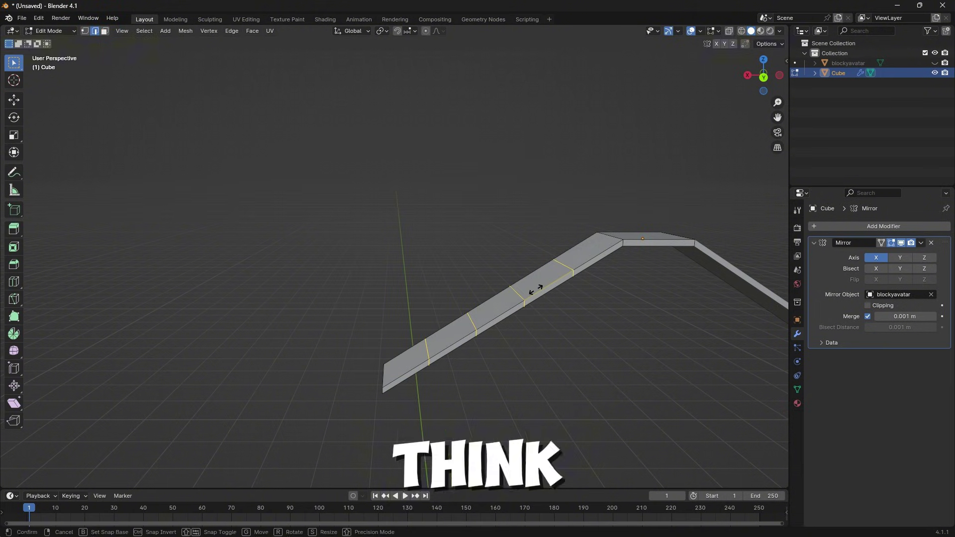
right_click(535, 290)
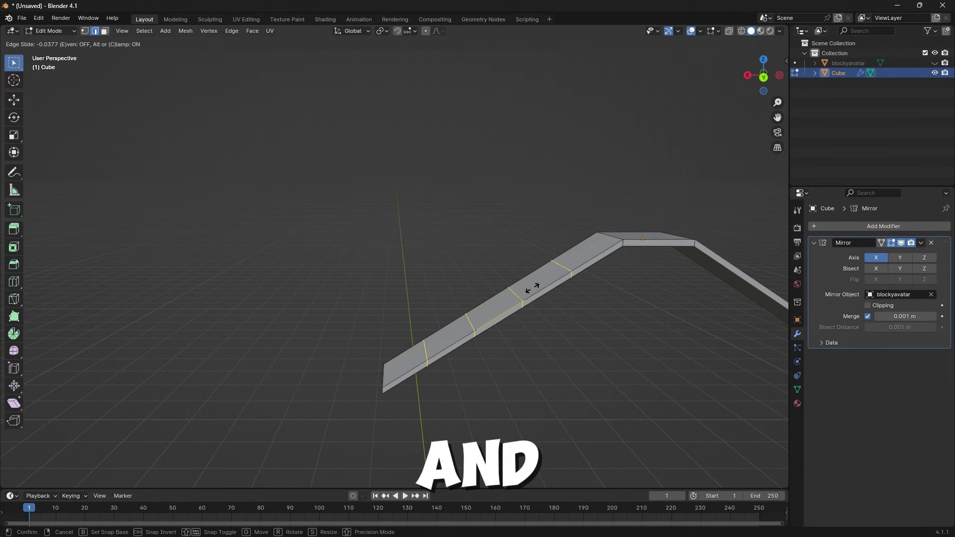
- Unhide the blockyavatar object and move the cut loops about 0.17 m up and outward with the Y axis locked, clear of the head
click(936, 63)
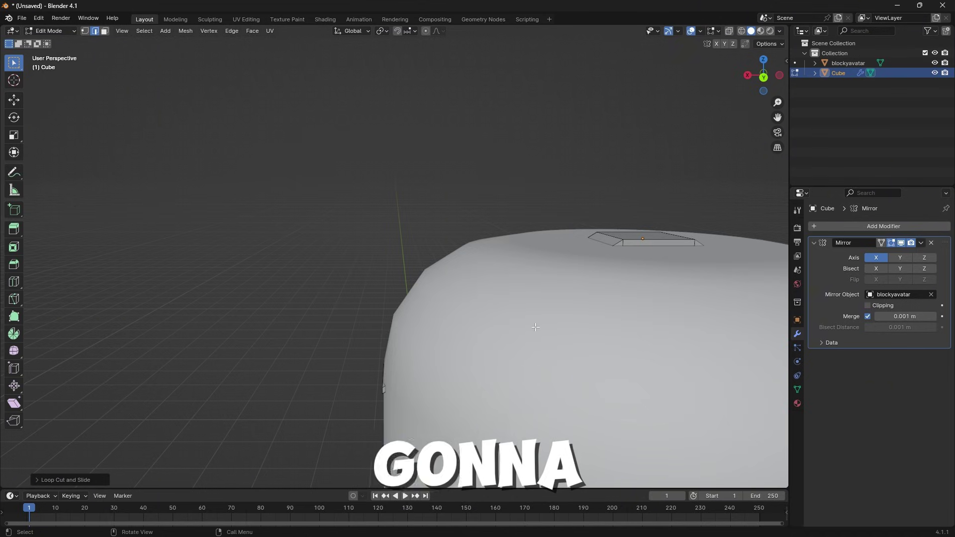
key(g)
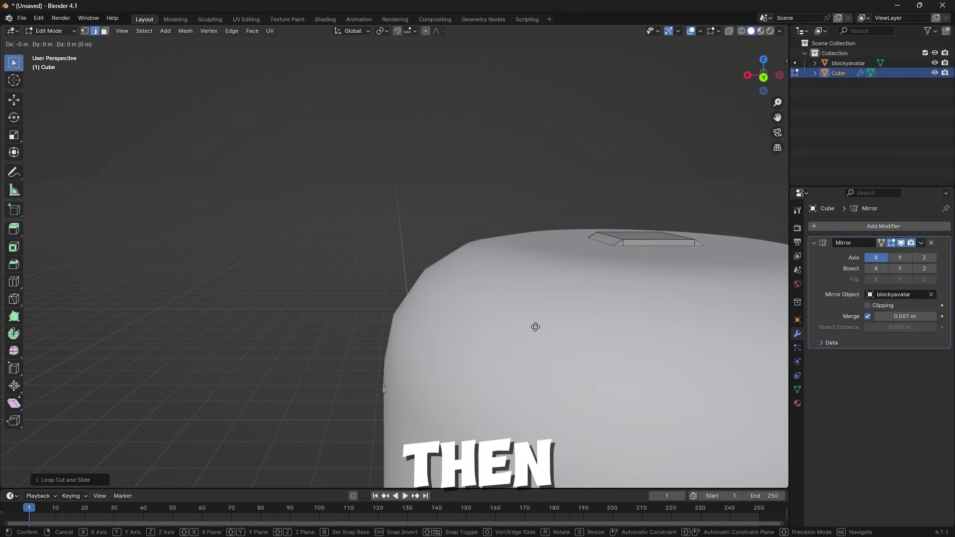
key(shift+y)
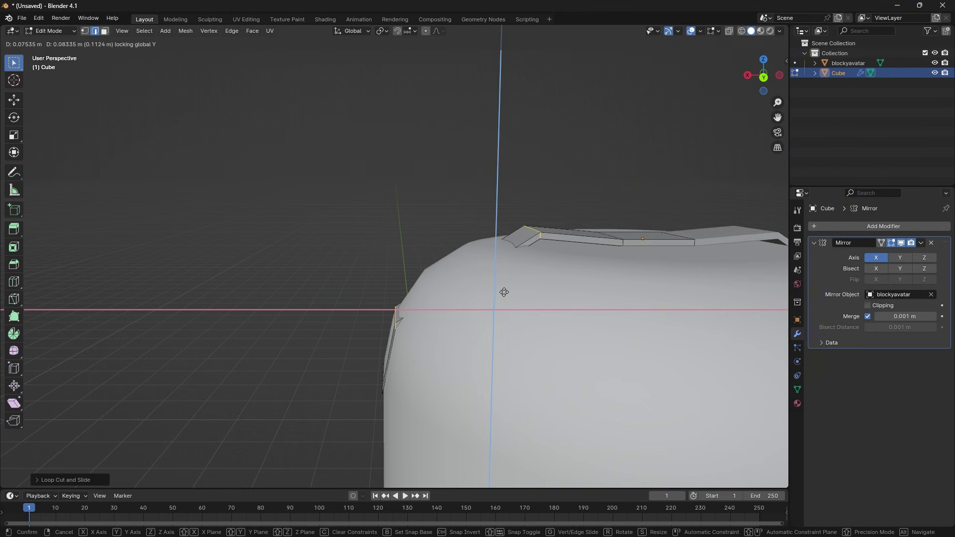
click(477, 285)
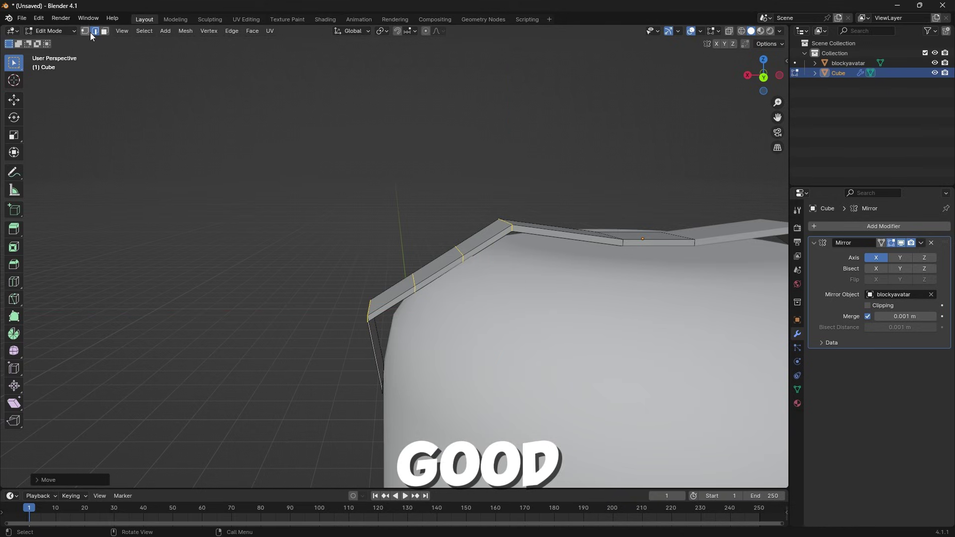
- Select the lowest cut loop and move it inward with the Y axis locked until it sits against the side of the head
middle_drag(372, 307, 403, 303)
alt+click(403, 313)
key(g)
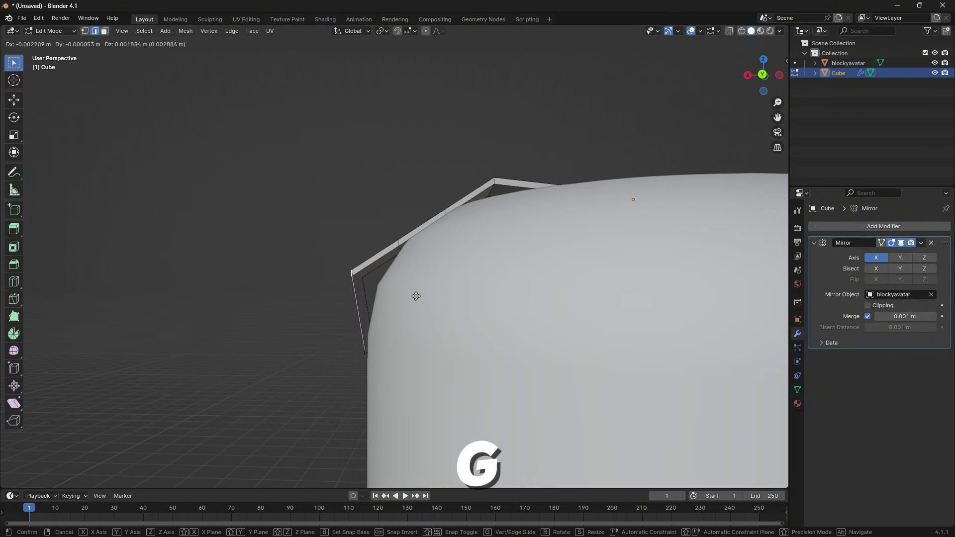
key(shift+y)
click(436, 312)
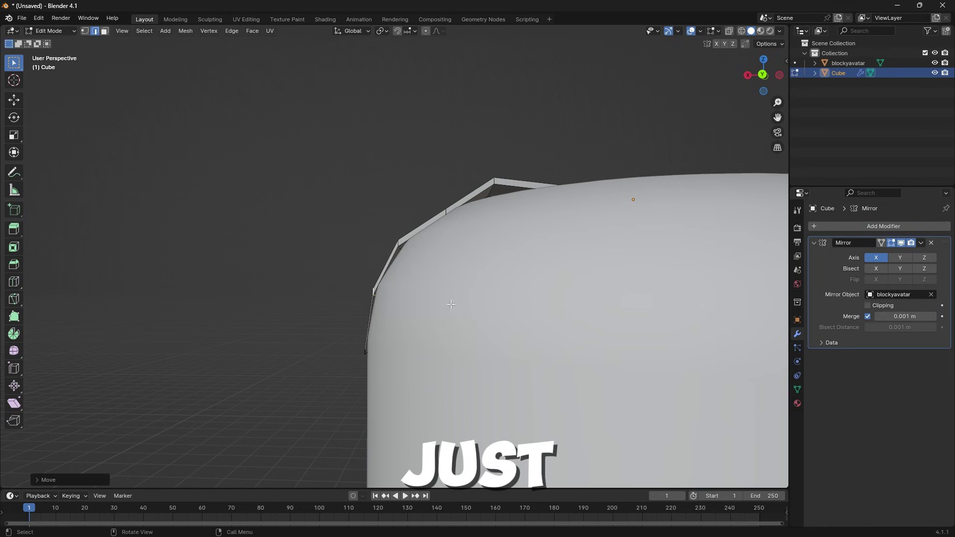
- Select the uppermost cut loop and lower it with the Y axis locked until it lies flush with the top of the head
middle_drag(435, 312, 476, 263)
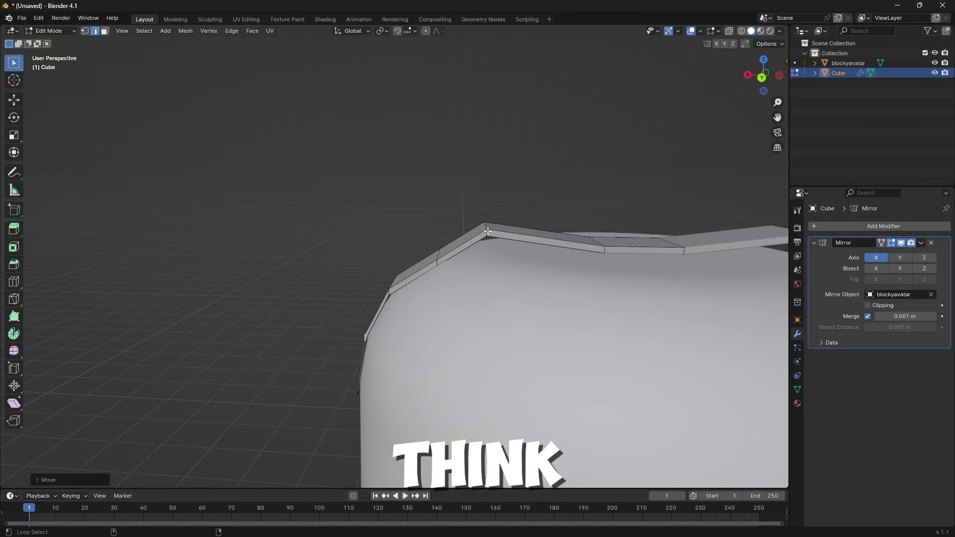
mouse_move(486, 231)
middle_down()
mouse_move(421, 304)
mouse_move(476, 229)
middle_up()
alt+click(470, 227)
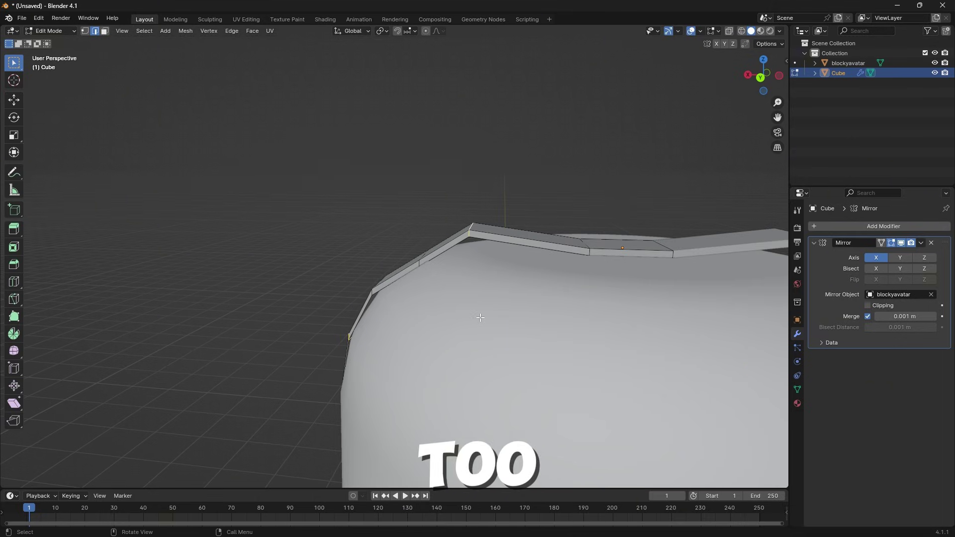
middle_drag(500, 324, 505, 315)
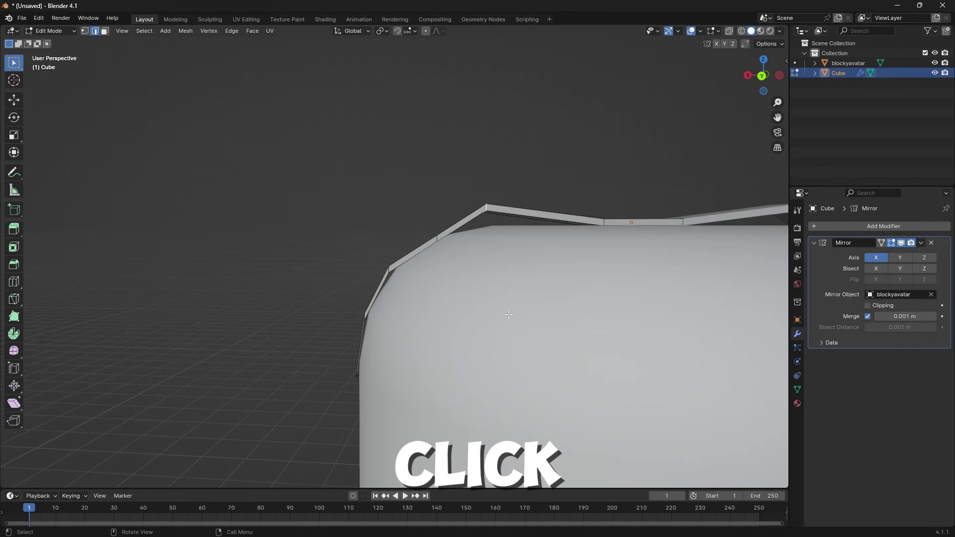
key(g)
key(shift+y)
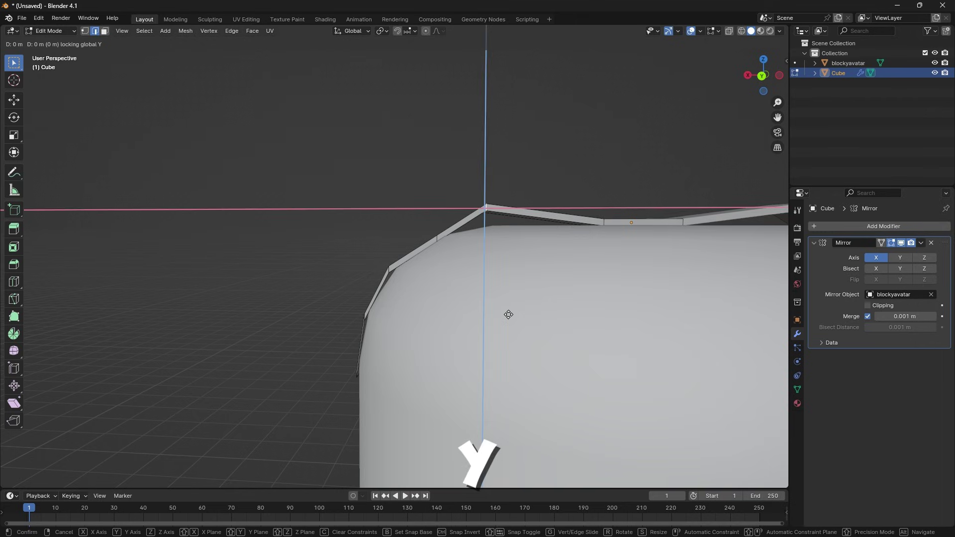
click(510, 333)
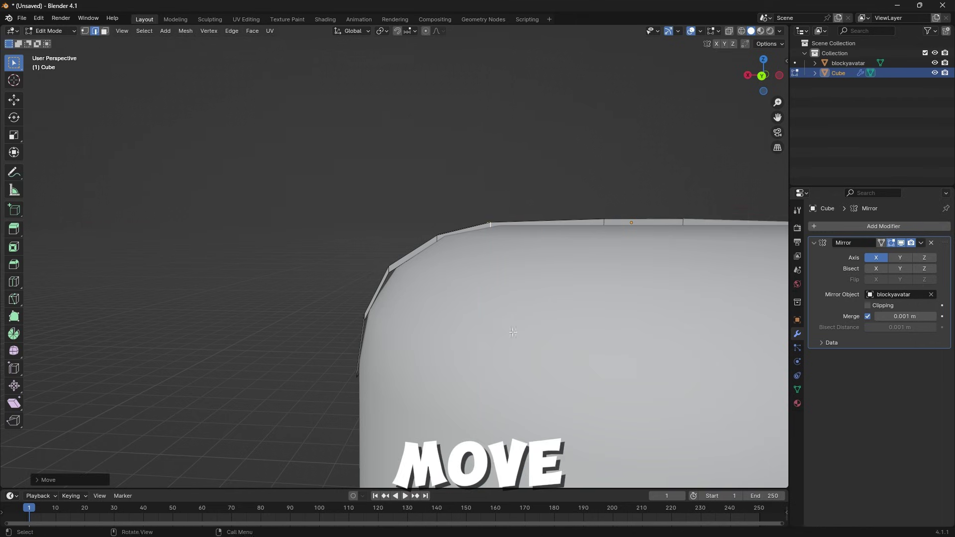
- Select the band's lower end edge and move it down along Z on the side of the head
middle_drag(457, 331, 479, 301)
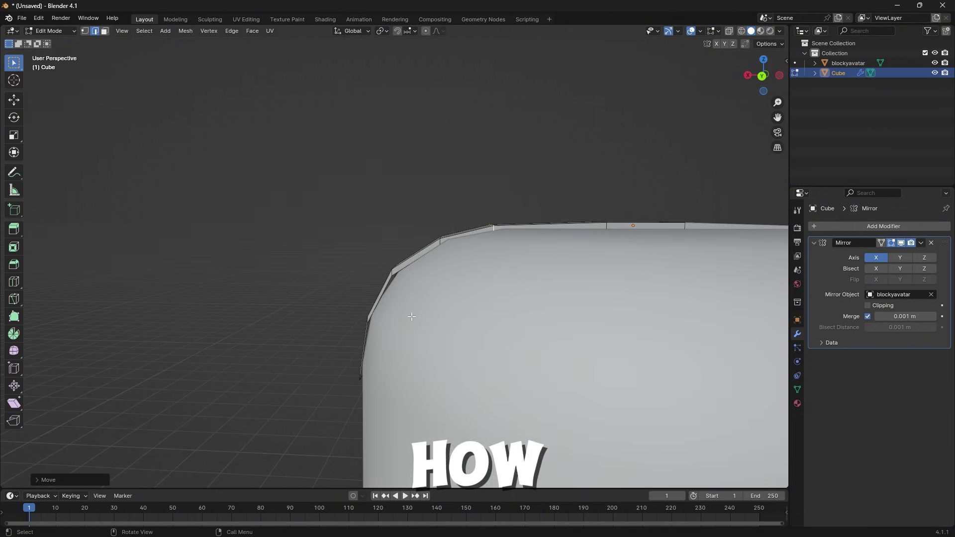
middle_drag(441, 372, 488, 379)
middle_drag(551, 365, 547, 292)
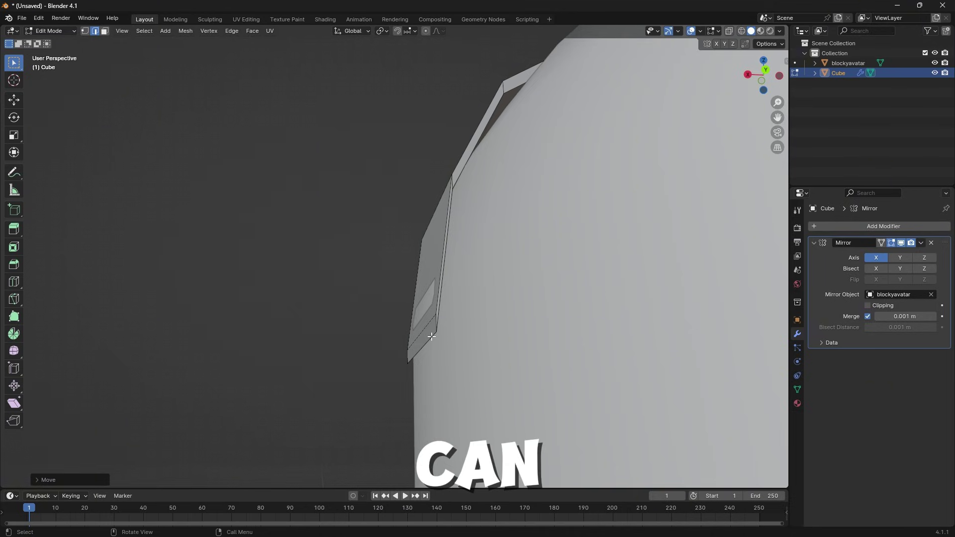
scroll(440, 339, down, 2)
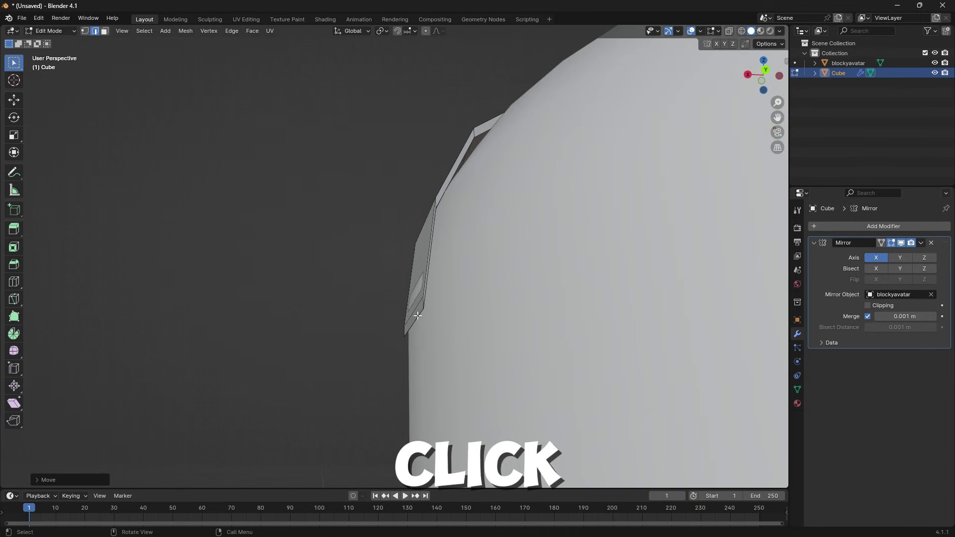
middle_drag(417, 315, 481, 352)
key(g)
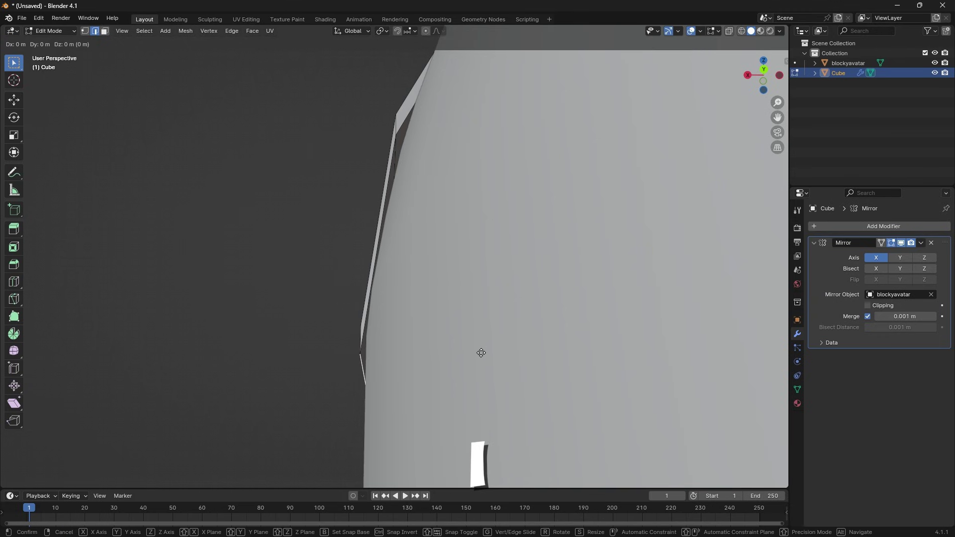
key(z)
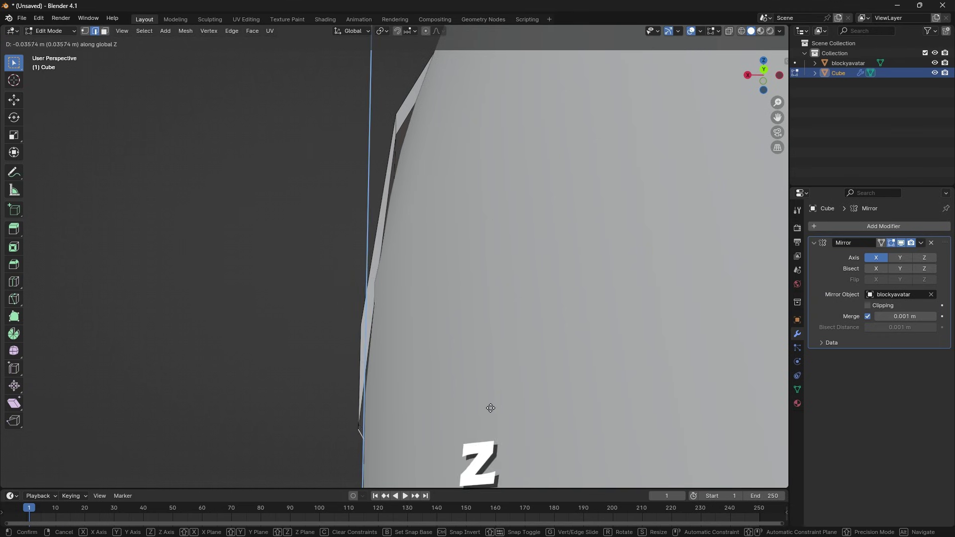
click(487, 448)
- Lower the end edge about another 0.13 m along Z to lengthen the band down the side of the head
middle_drag(463, 374, 514, 351)
scroll(503, 395, down, 3)
scroll(514, 351, down, 2)
key(g)
key(z)
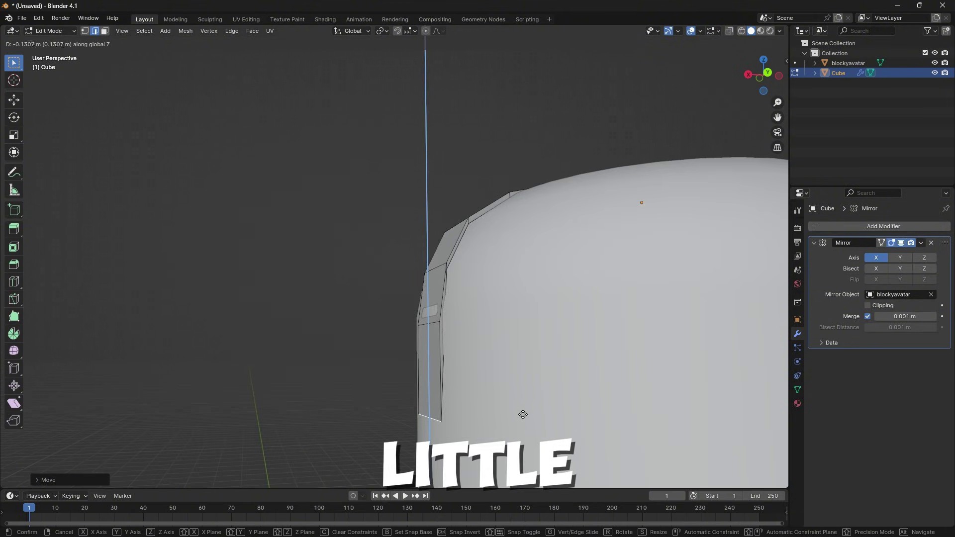
click(523, 416)
- Select the whole band mesh, scale it down along Y to make the band narrower, and return to Object Mode
middle_drag(522, 416, 590, 373)
middle_drag(589, 331, 476, 364)
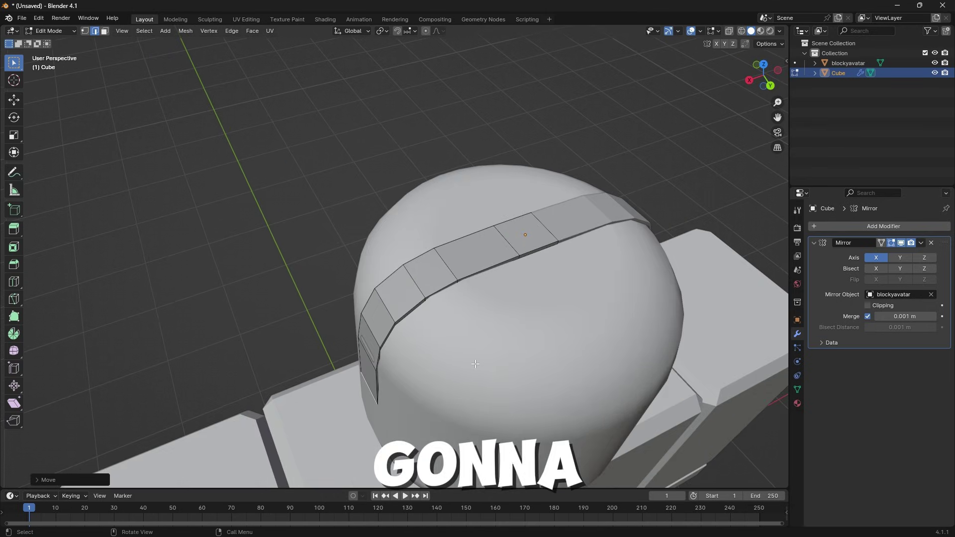
key(a)
key(s)
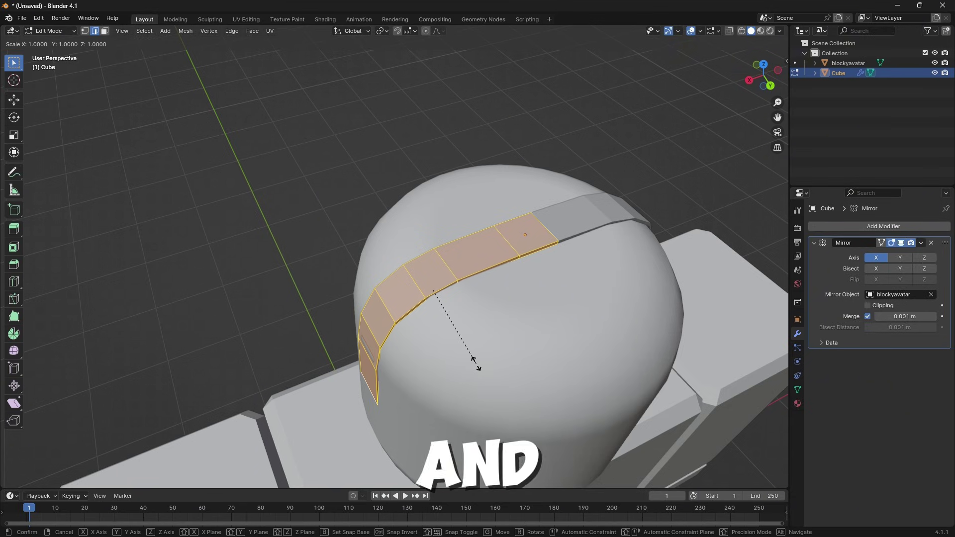
key(y)
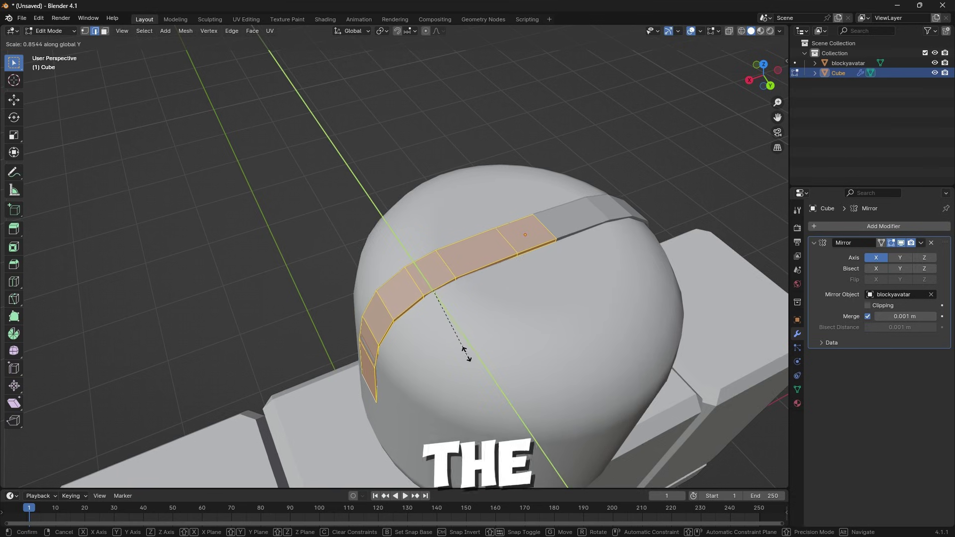
click(459, 338)
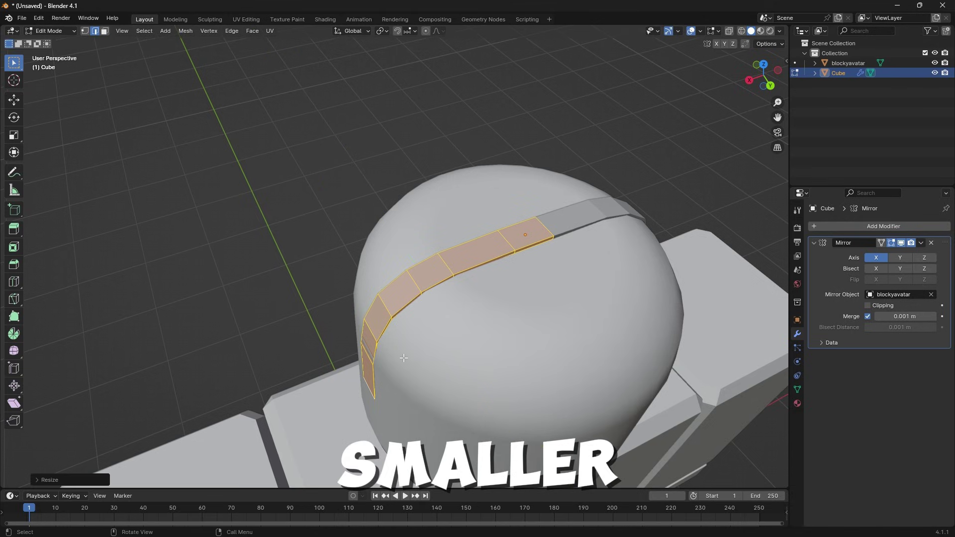
key(Tab)
- Add a cylinder mesh and raise it along Z up to the avatar's head
middle_drag(531, 328, 593, 300)
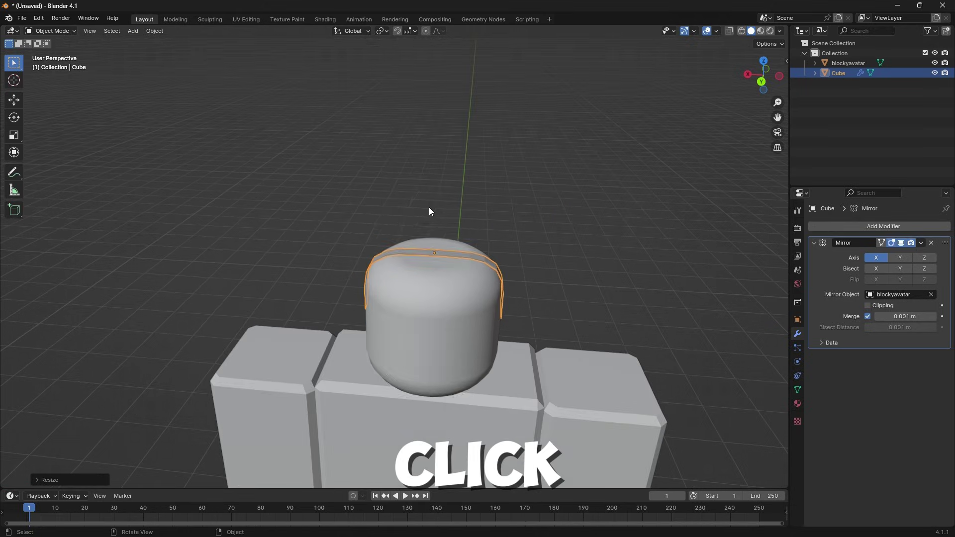
key(shift+a)
mouse_move(453, 219)
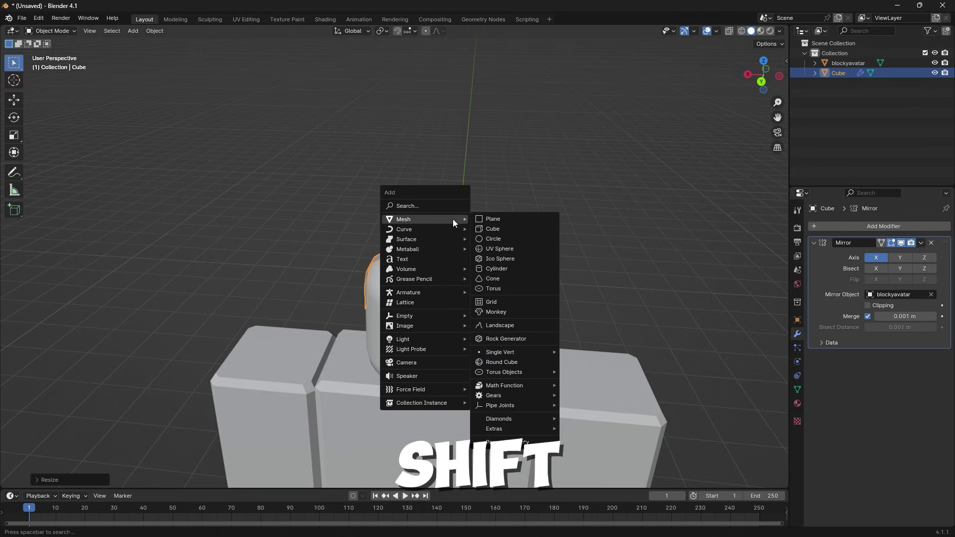
click(516, 269)
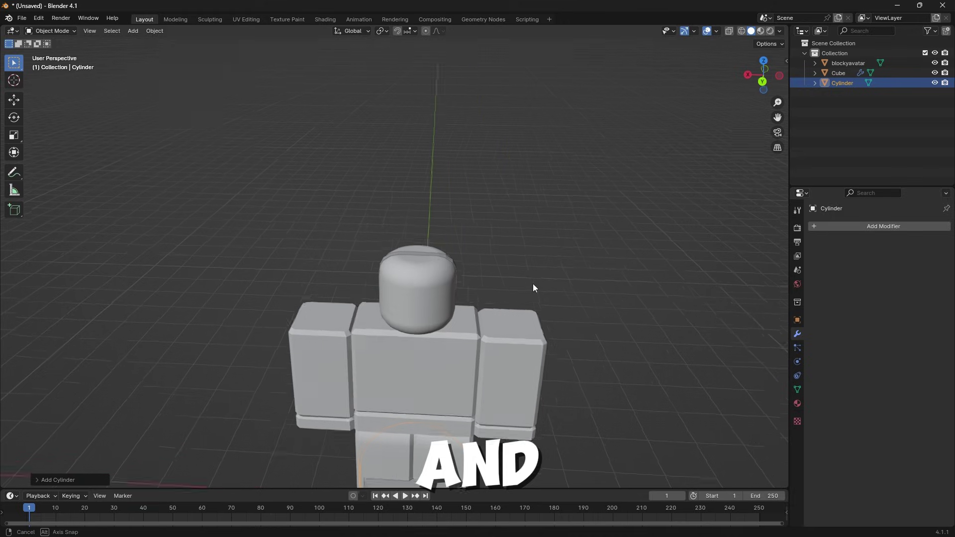
key(g)
key(z)
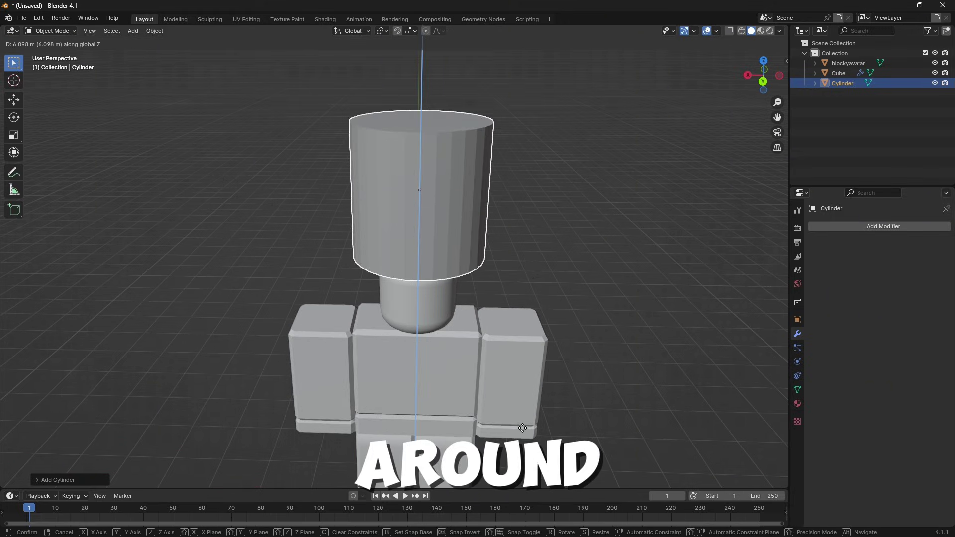
click(523, 455)
- Scale the cylinder down uniformly to about 0.043 of its size
middle_drag(556, 321, 549, 330)
scroll(550, 330, up, 4)
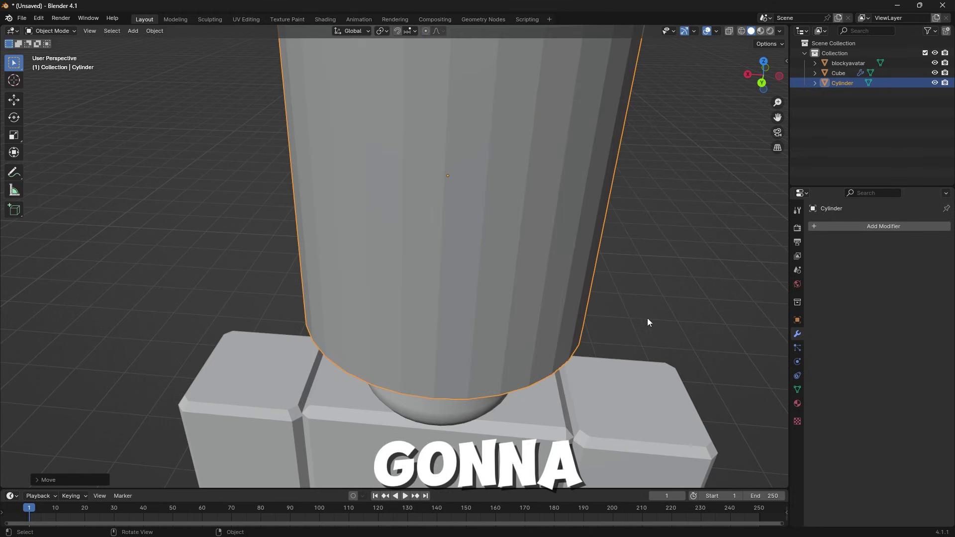
key(s)
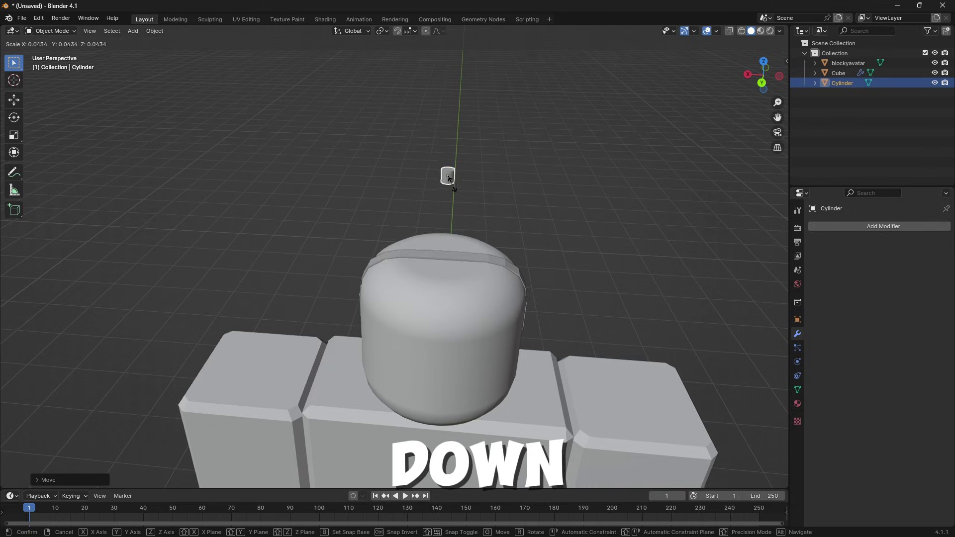
click(449, 178)
- Move the small cylinder down about 0.57 m along Z onto the top of the band
middle_drag(541, 251, 527, 273)
key(g)
key(z)
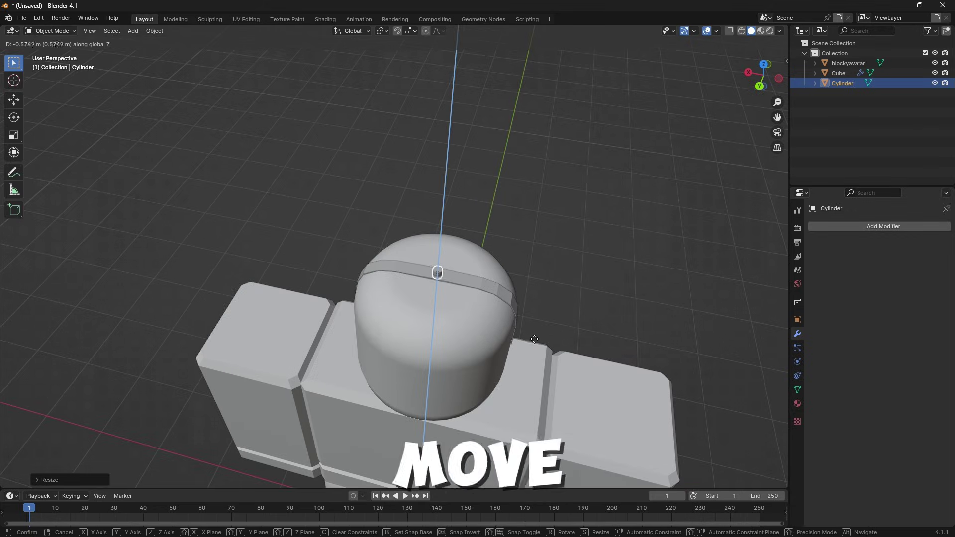
click(534, 338)
- Slide the cylinder along X over the band, away from the centre toward the rounded edge of the head
scroll(535, 337, up, 4)
middle_drag(535, 337, 569, 282)
scroll(575, 284, up, 2)
scroll(569, 282, down, 3)
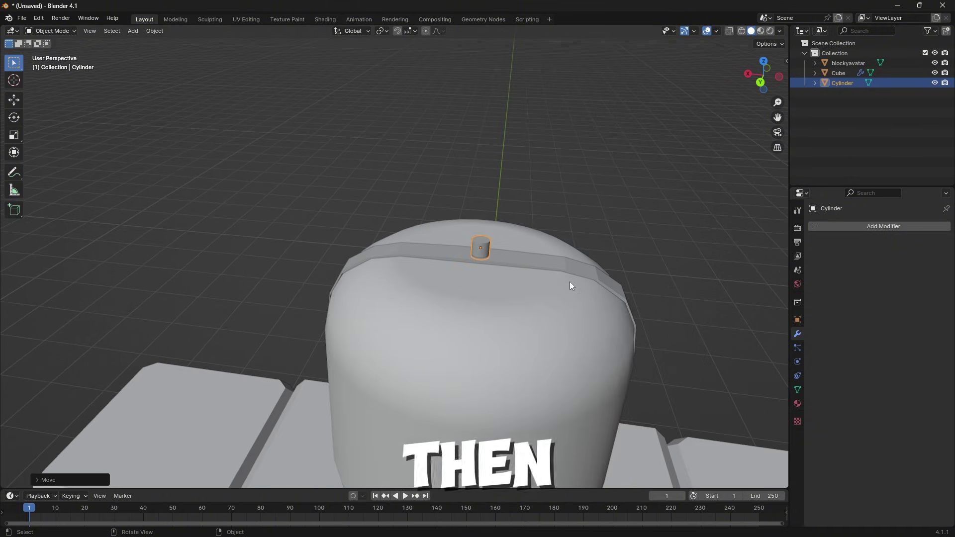
key(g)
key(x)
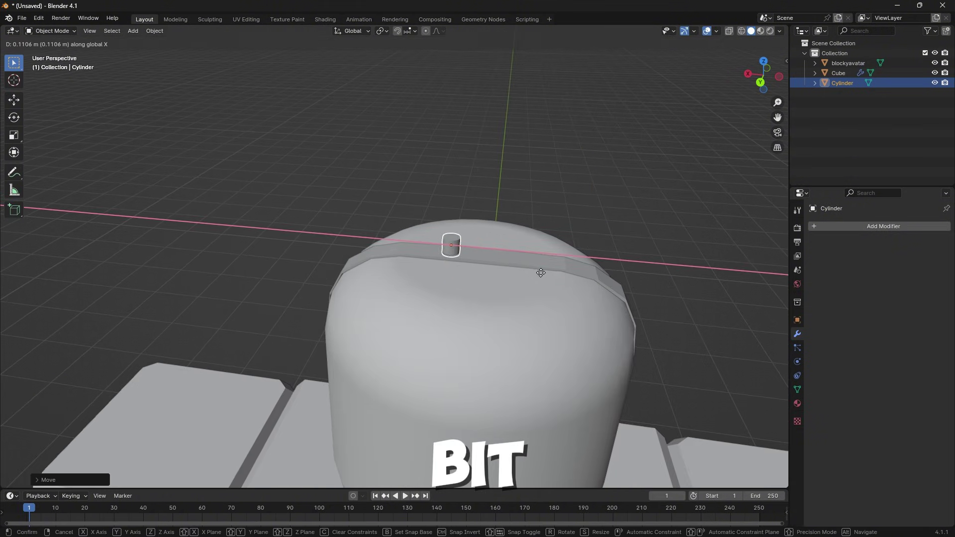
click(507, 273)
- Rotate the cylinder 15° about the Y axis with angle snapping to tilt it outward on the band
middle_drag(506, 273, 423, 213)
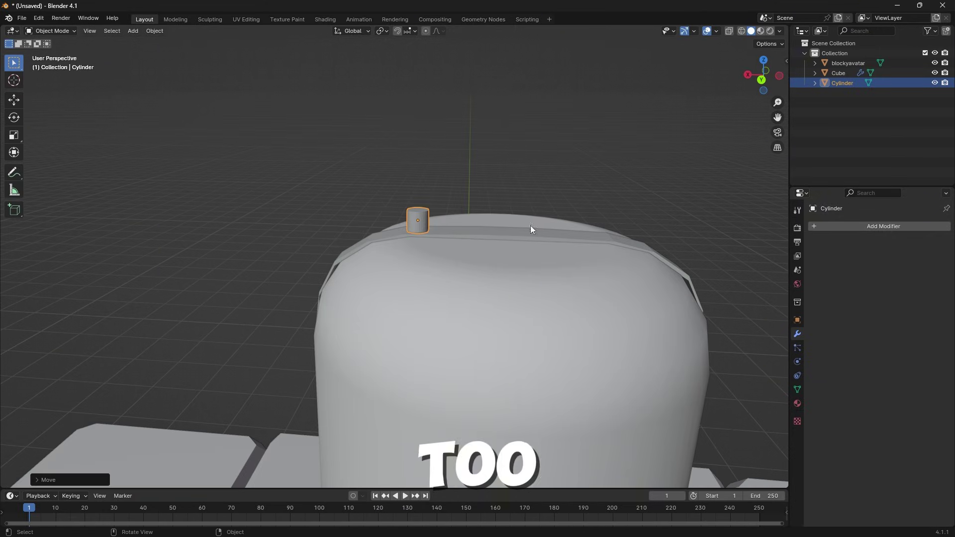
middle_drag(531, 226, 542, 266)
key(r)
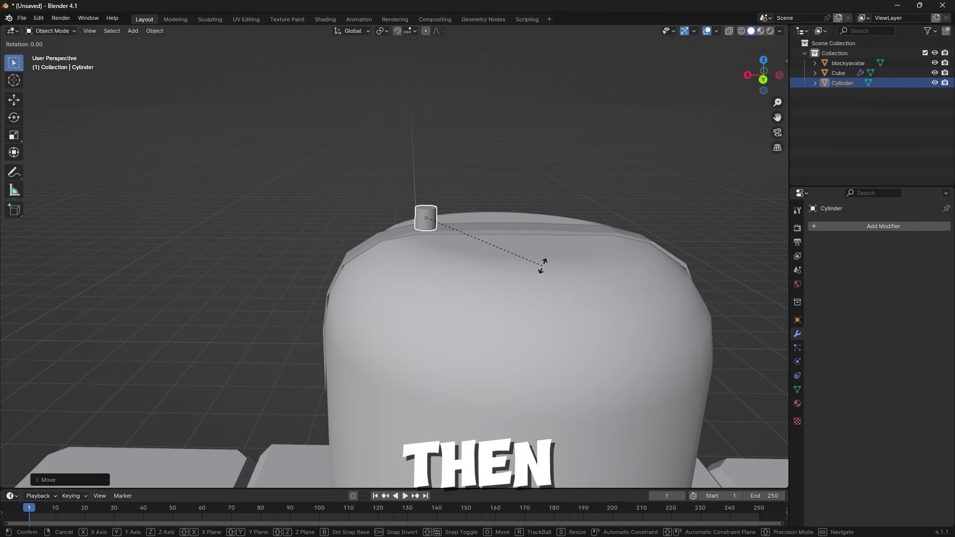
key(y)
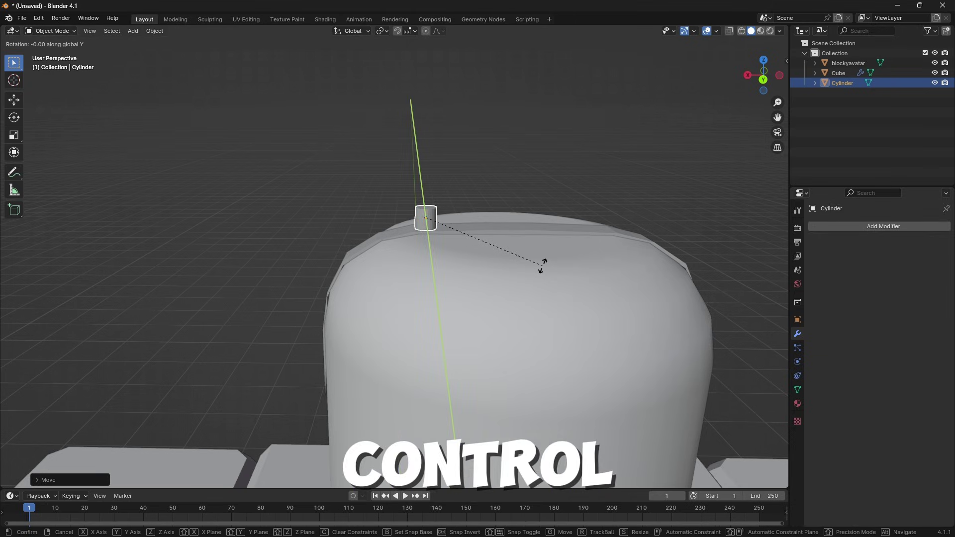
key(ctrl)
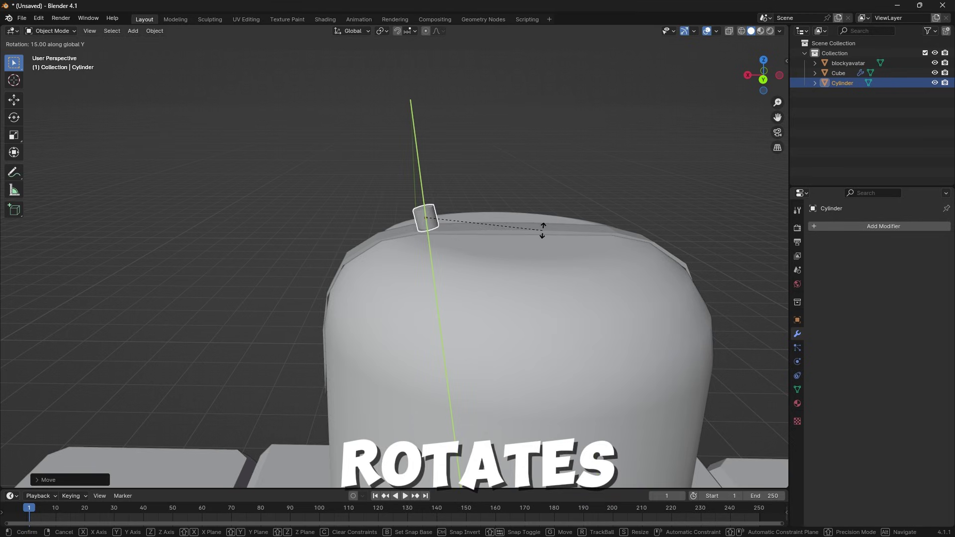
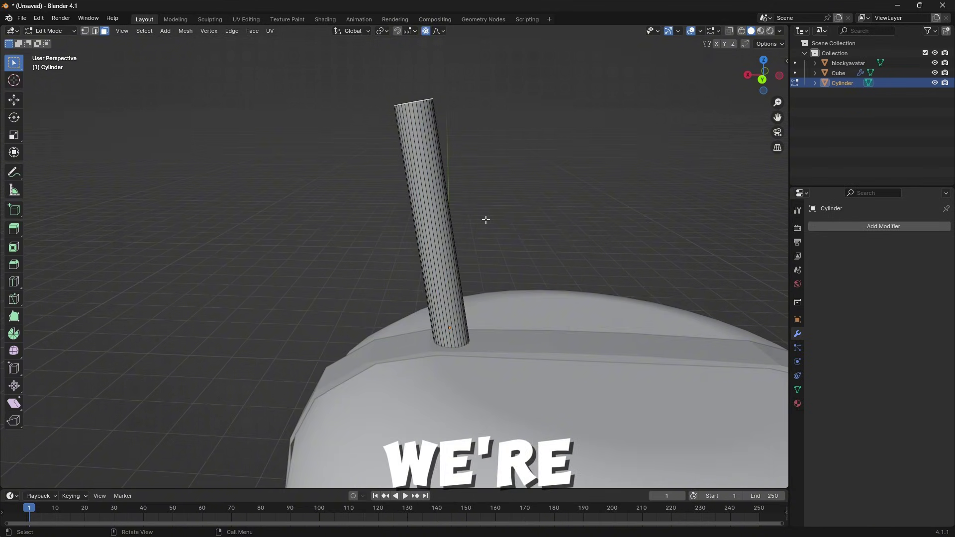
- Add five evenly spaced loop cuts along the length of the tilted cylinder, without sliding them
middle_drag(486, 220, 474, 222)
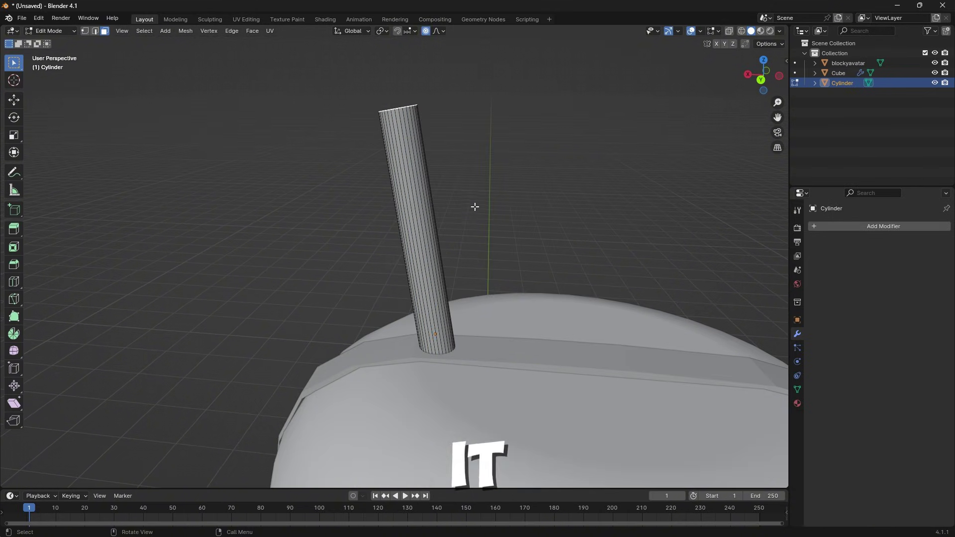
key(ctrl+r)
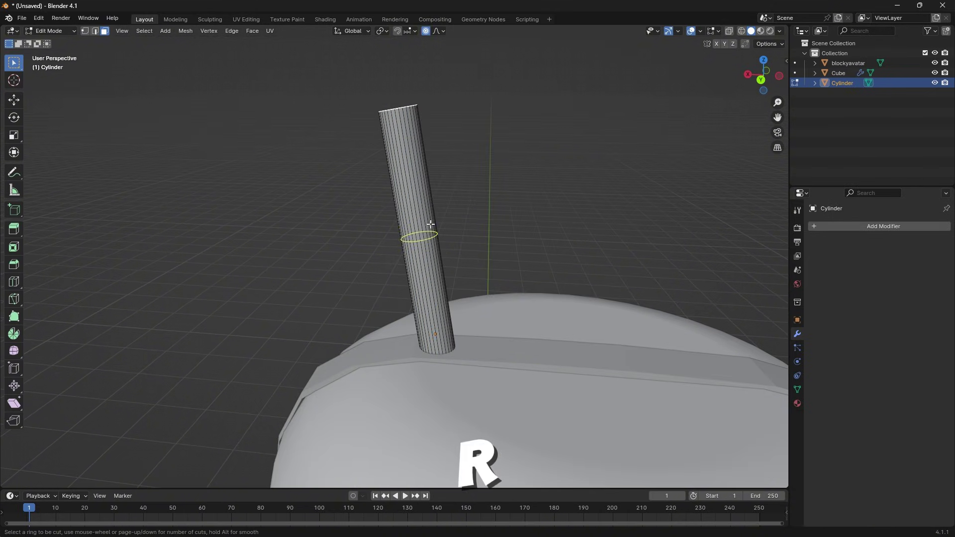
scroll(430, 233, up, 3)
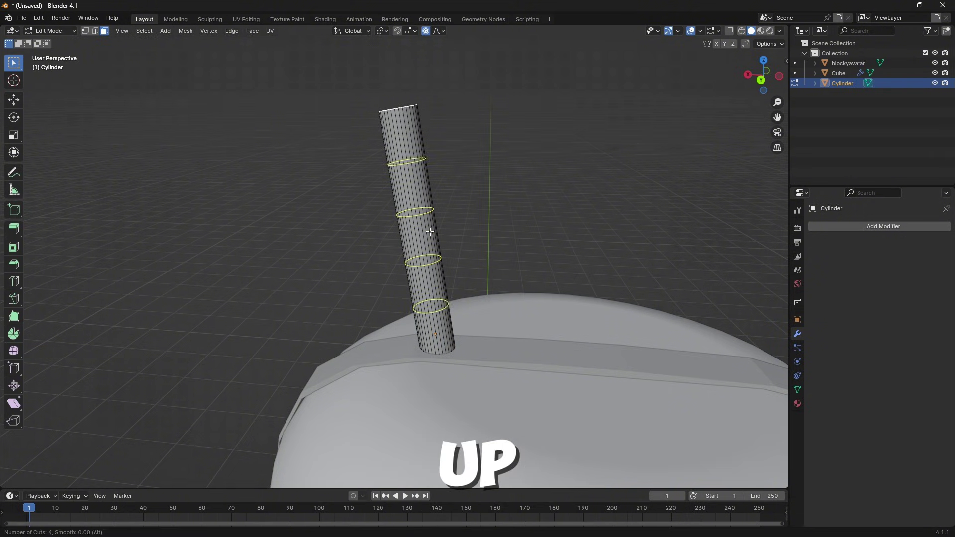
scroll(430, 232, up, 1)
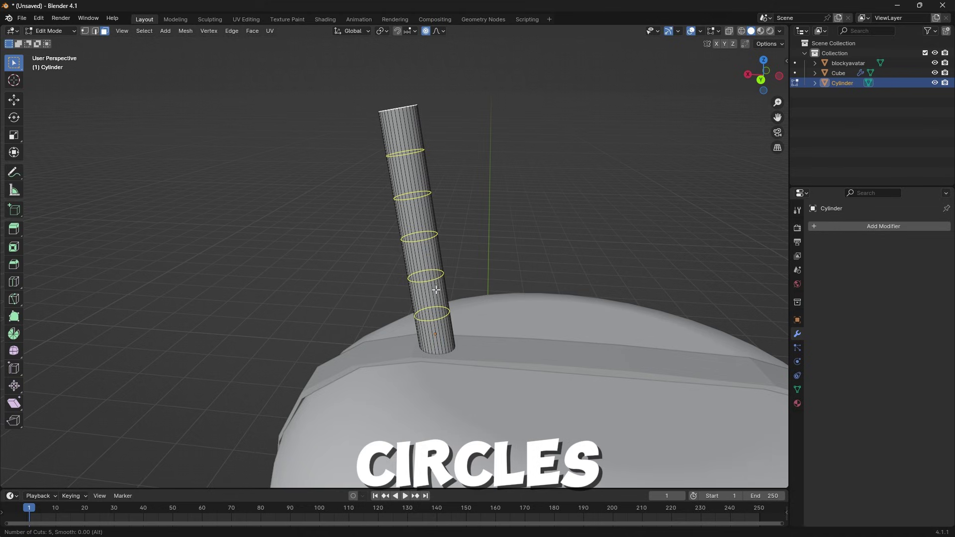
click(420, 222)
right_click(420, 222)
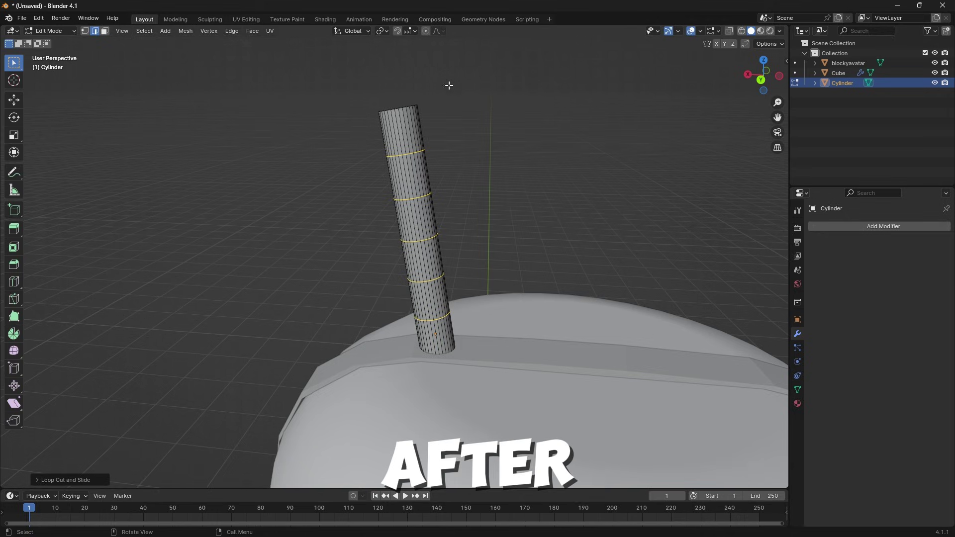
- Turn on proportional editing and bend the cylinder by shifting its middle edge loop about 0.05 m inward, with about 0.29 m influence size
click(426, 31)
middle_drag(492, 186, 436, 215)
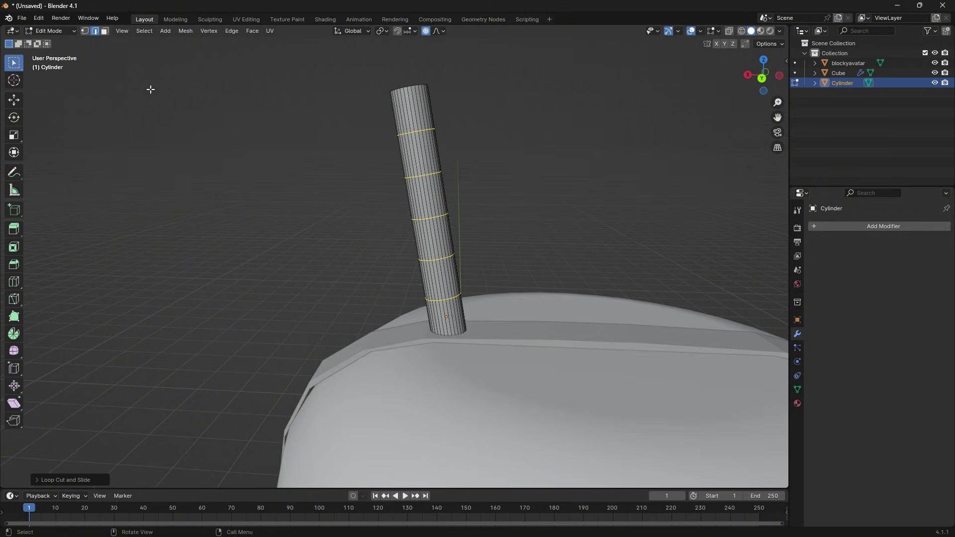
alt+click(434, 217)
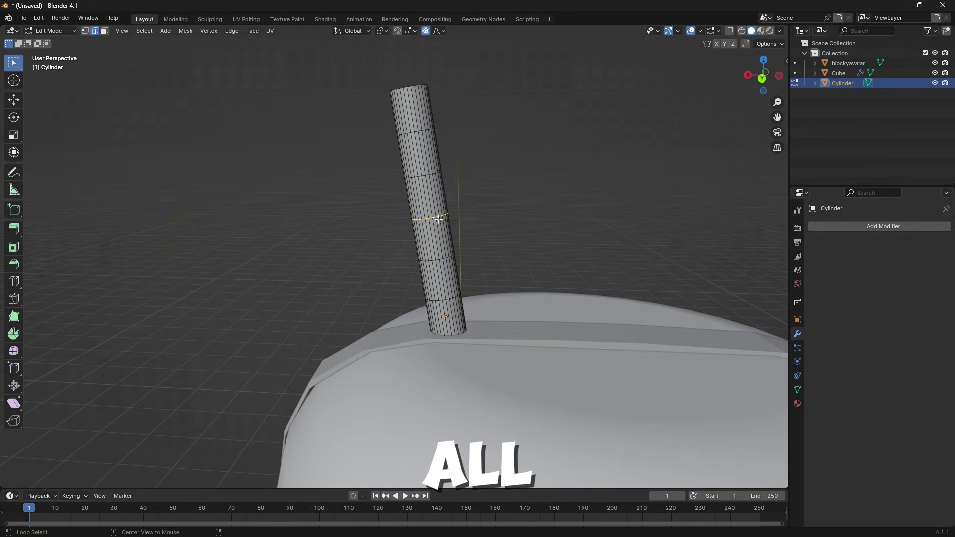
middle_drag(529, 225, 521, 231)
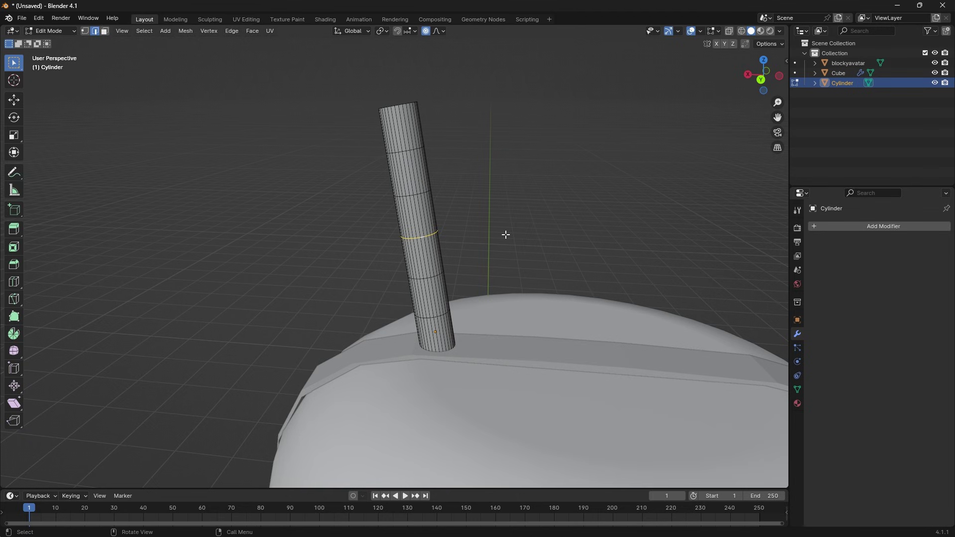
key(g)
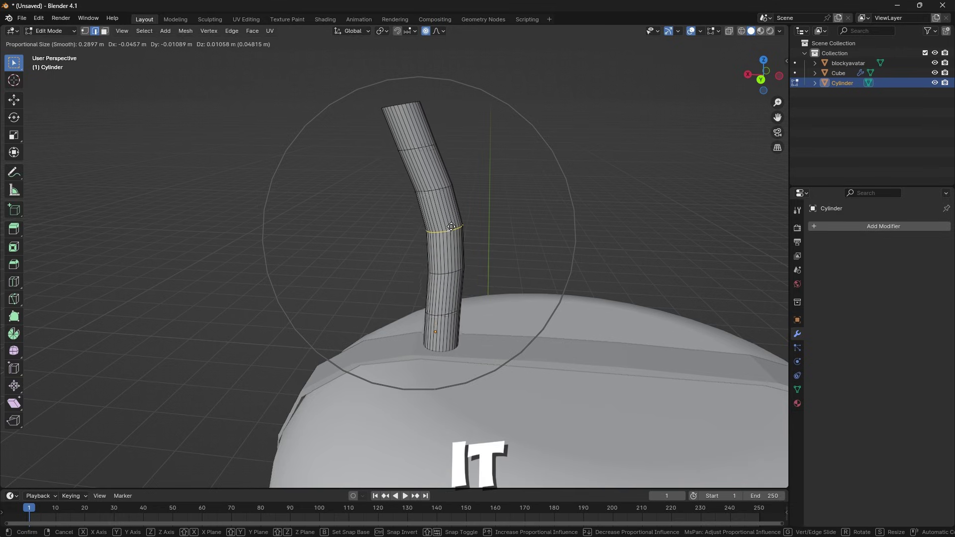
scroll(440, 248, up, 9)
scroll(440, 247, up, 7)
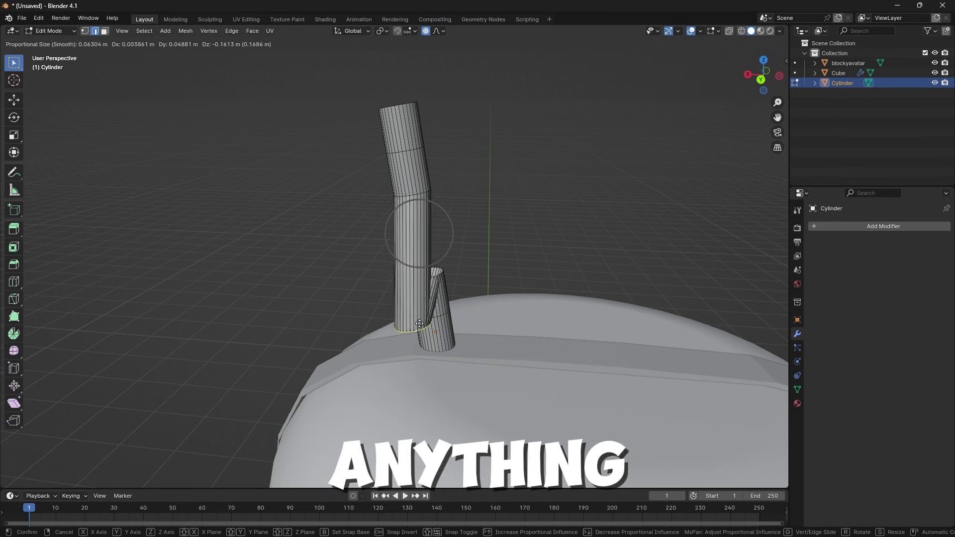
scroll(423, 234, down, 14)
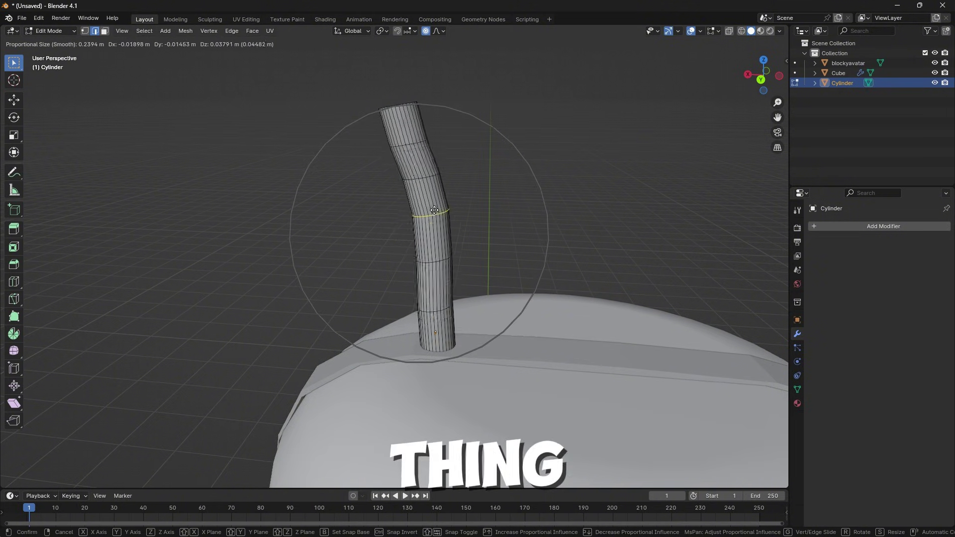
scroll(413, 225, up, 4)
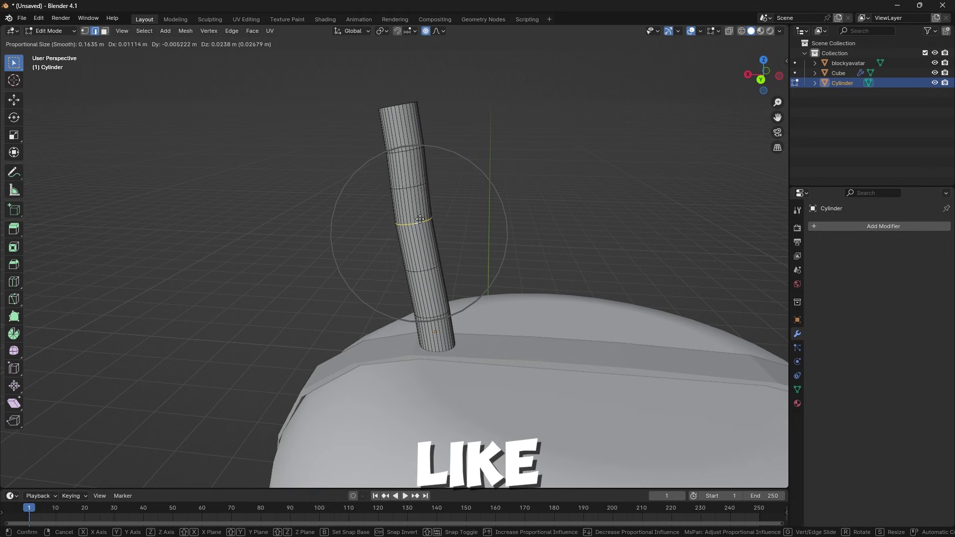
scroll(433, 226, down, 1)
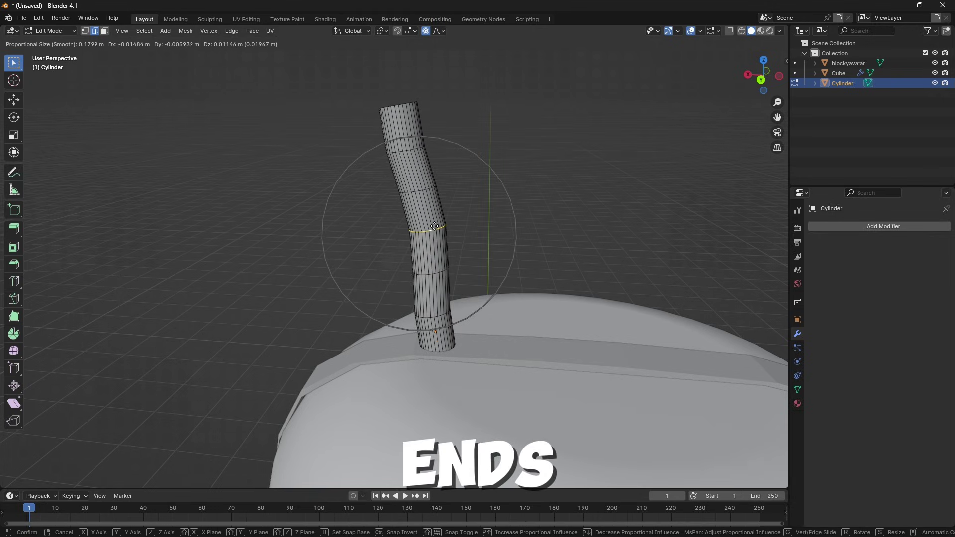
scroll(435, 226, down, 1)
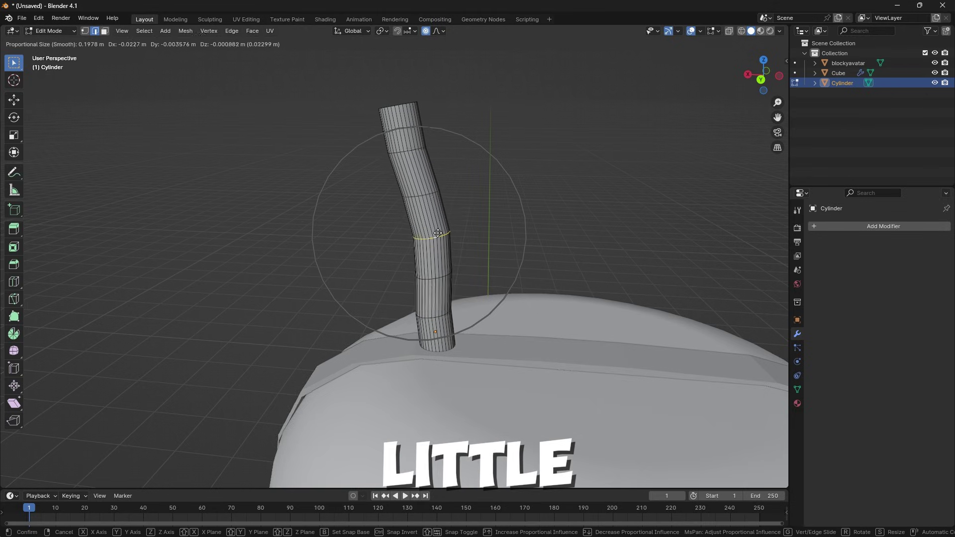
scroll(440, 231, down, 4)
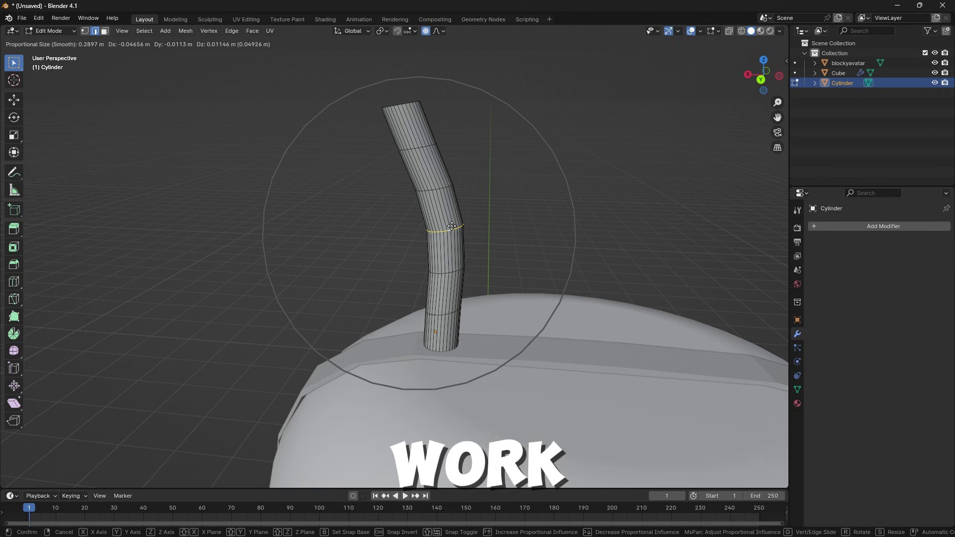
click(452, 227)
middle_drag(452, 226, 473, 215)
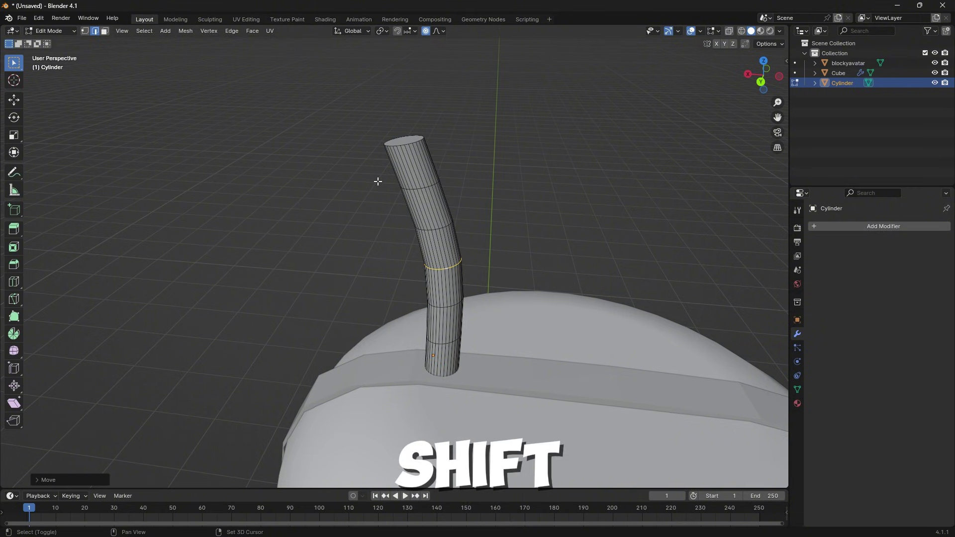
- Add a UV sphere to the cylinder's mesh and raise it about 5.96 m along Z above the head
key(shift+a)
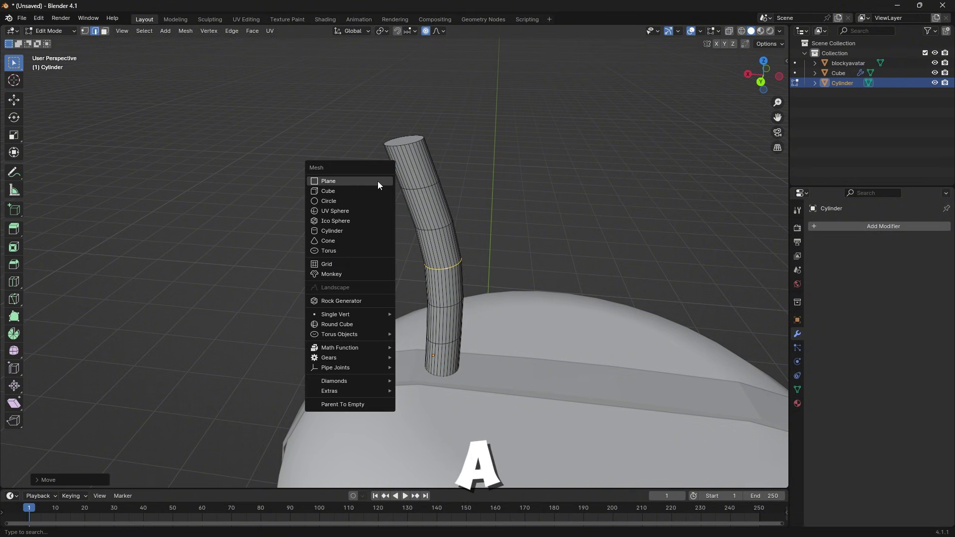
click(357, 210)
scroll(473, 240, down, 5)
scroll(473, 240, down, 4)
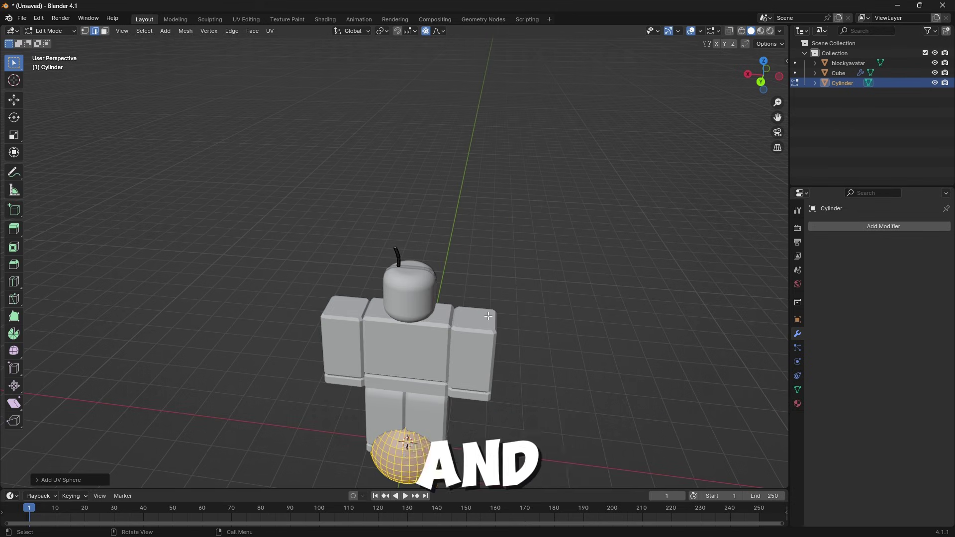
key(g)
key(z)
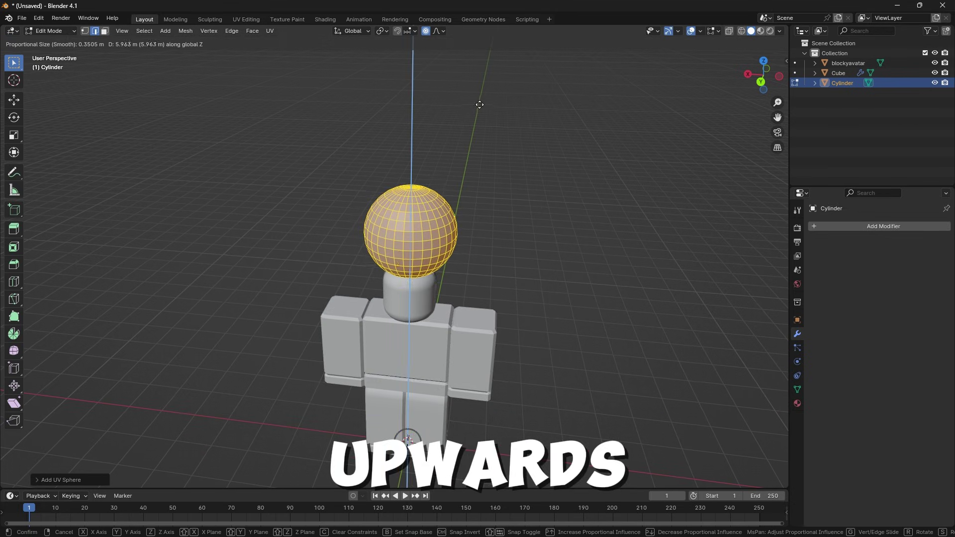
click(479, 102)
- Turn off proportional editing and scale the sphere down uniformly to about 0.067 of its size
scroll(612, 269, up, 4)
key(s)
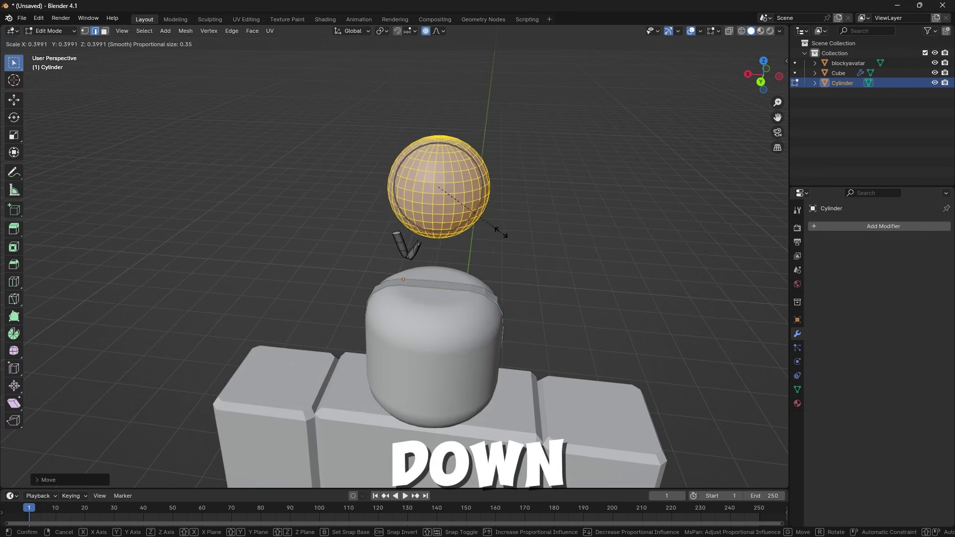
right_click(525, 241)
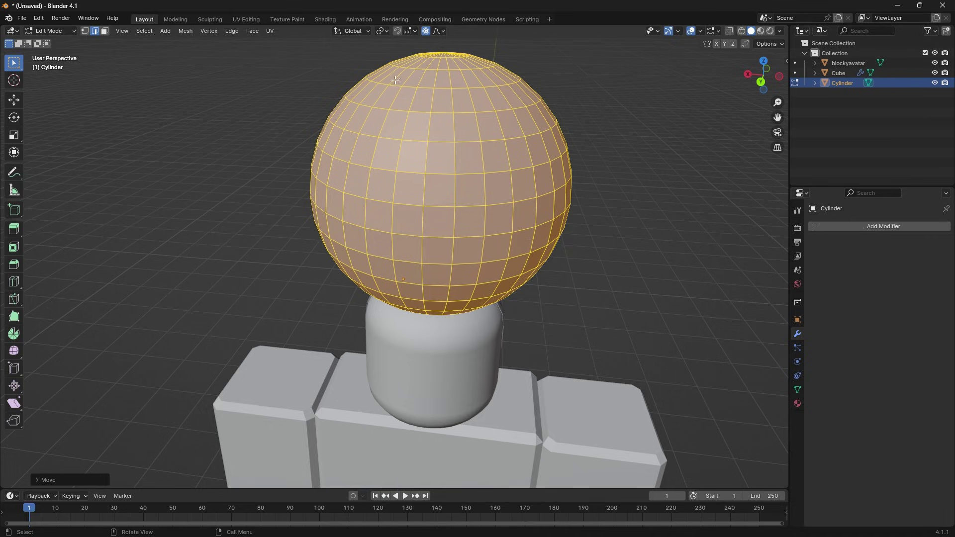
click(426, 31)
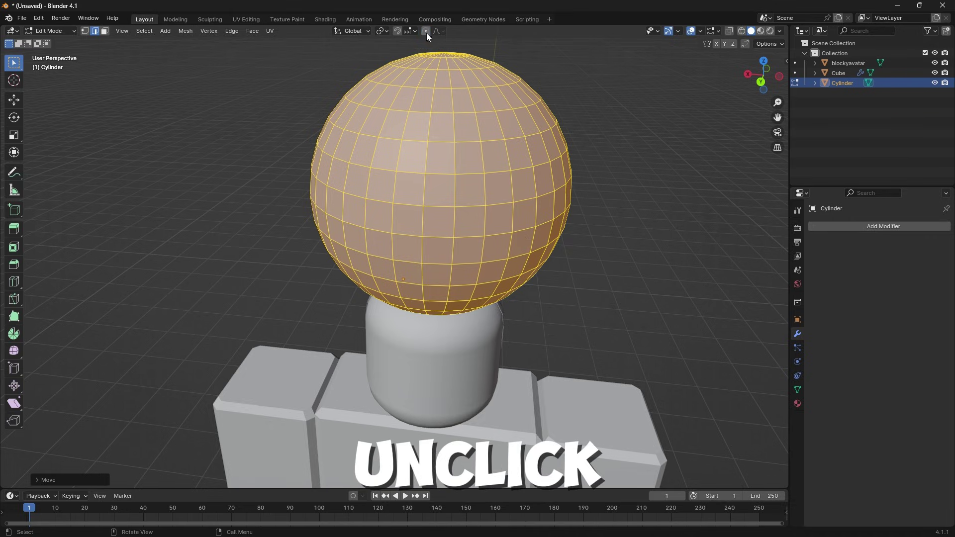
middle_drag(602, 285, 604, 279)
key(s)
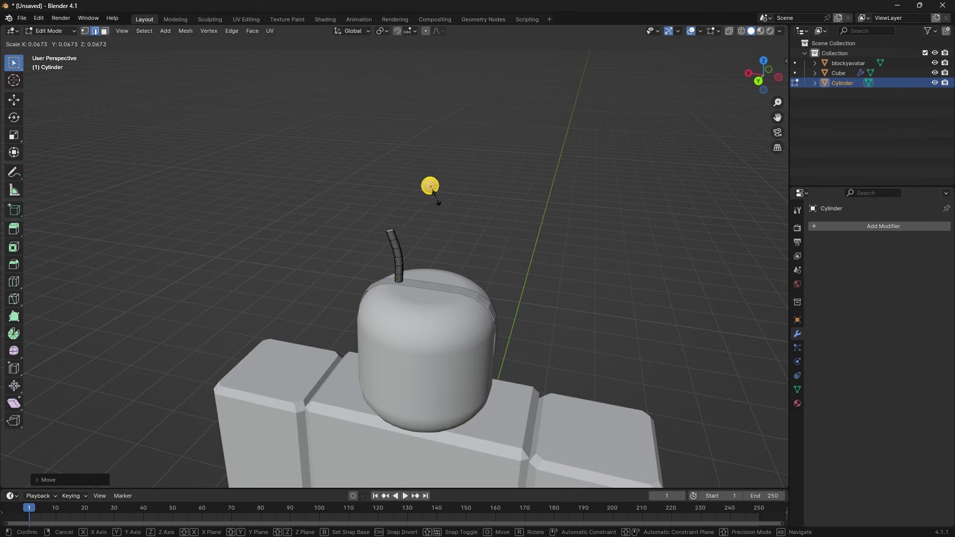
click(438, 198)
- Move the small sphere about 0.52 m within the XZ plane onto the upper end of the bent stalk
middle_drag(473, 219, 506, 229)
scroll(520, 238, up, 5)
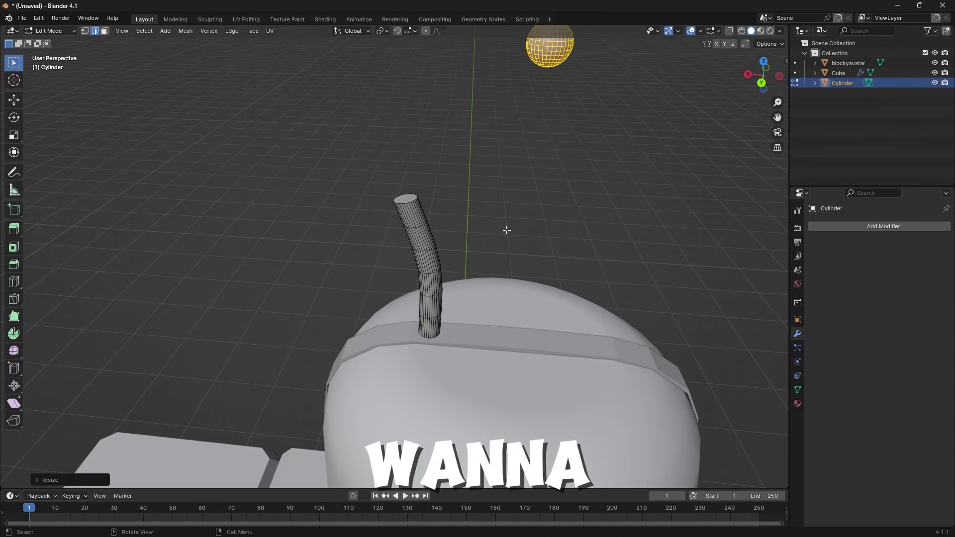
key(g)
key(shift+y)
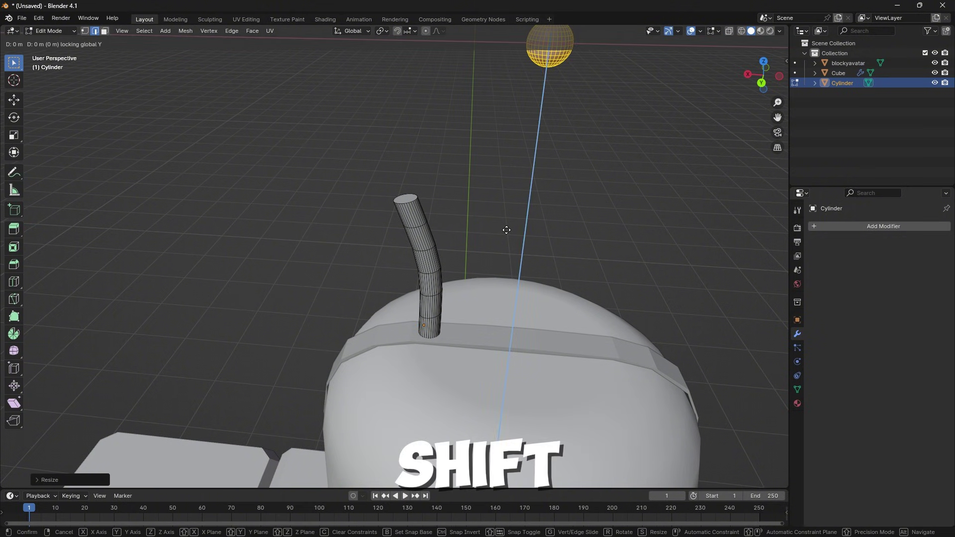
click(358, 376)
- Enlarge the sphere slightly on the stalk's tip and scale the whole stalk and sphere up together uniformly
scroll(535, 293, up, 3)
middle_drag(535, 292, 530, 276)
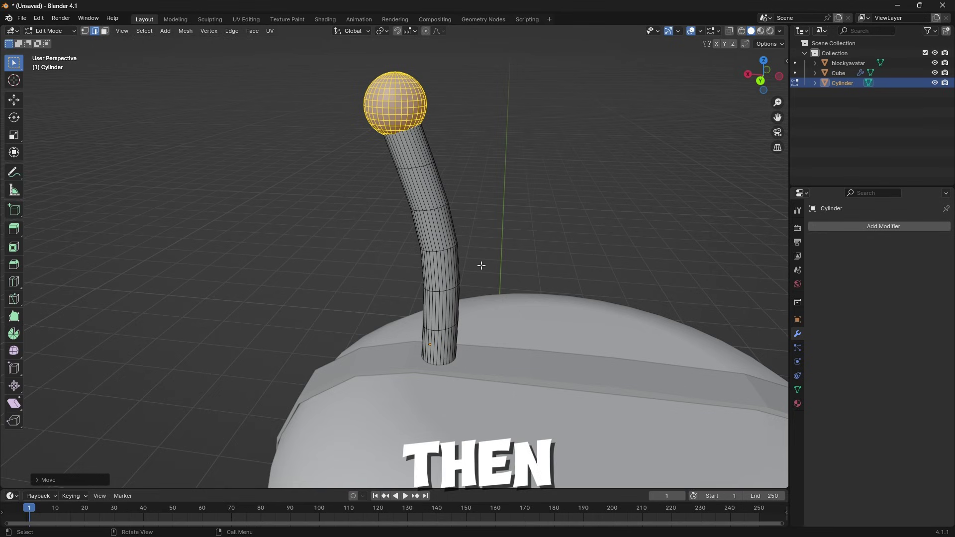
key(s)
click(537, 220)
middle_drag(537, 220, 532, 279)
key(ctrl+z)
key(ctrl+l)
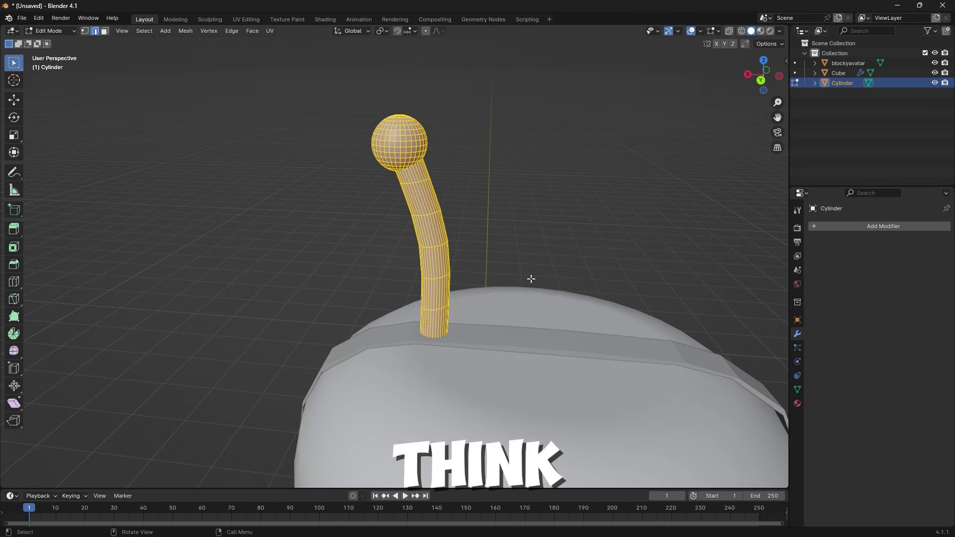
key(s)
click(604, 261)
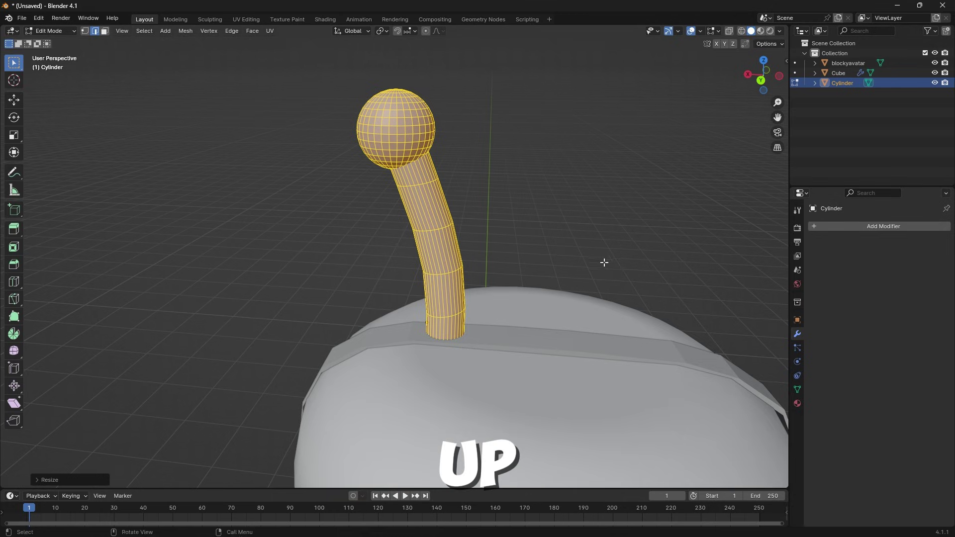
- Raise the whole stalk and sphere about 0.15 m along Z so the base sits at the band
key(g)
key(z)
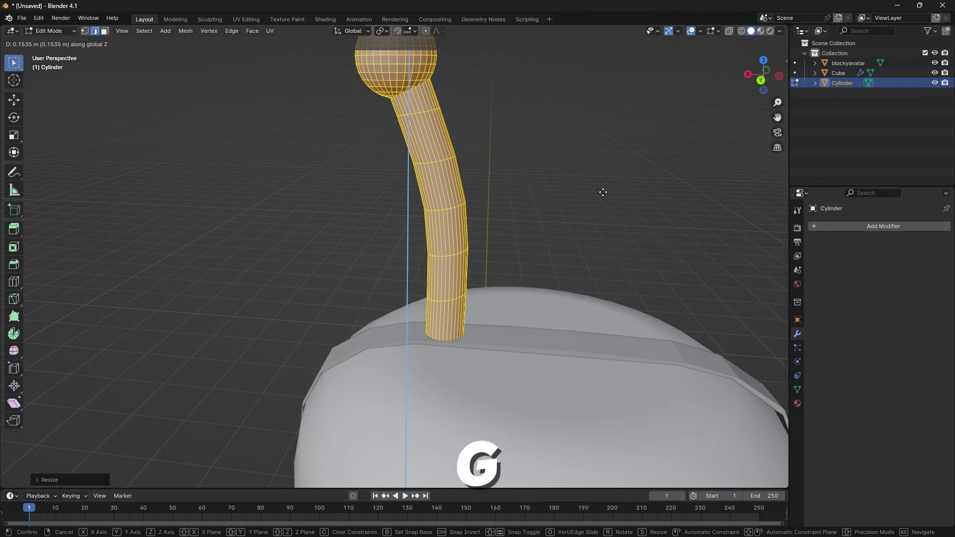
click(602, 194)
- Switch the viewport to wireframe and examine from several sides how the stalk's base meets the headband and head
scroll(485, 256, down, 6)
middle_drag(486, 266, 171, 254)
scroll(478, 329, up, 8)
scroll(479, 329, down, 8)
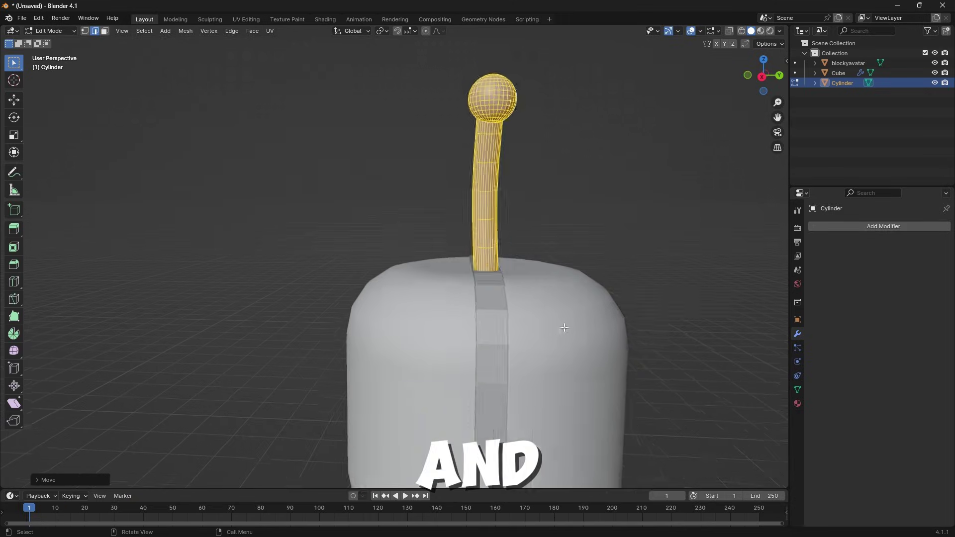
middle_drag(515, 319, 432, 312)
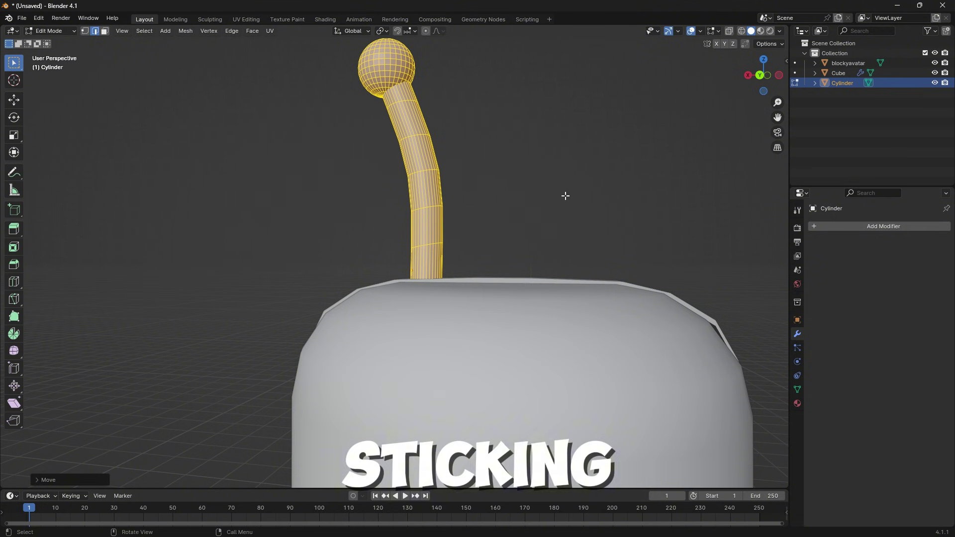
click(742, 32)
scroll(505, 342, up, 8)
middle_drag(505, 342, 493, 333)
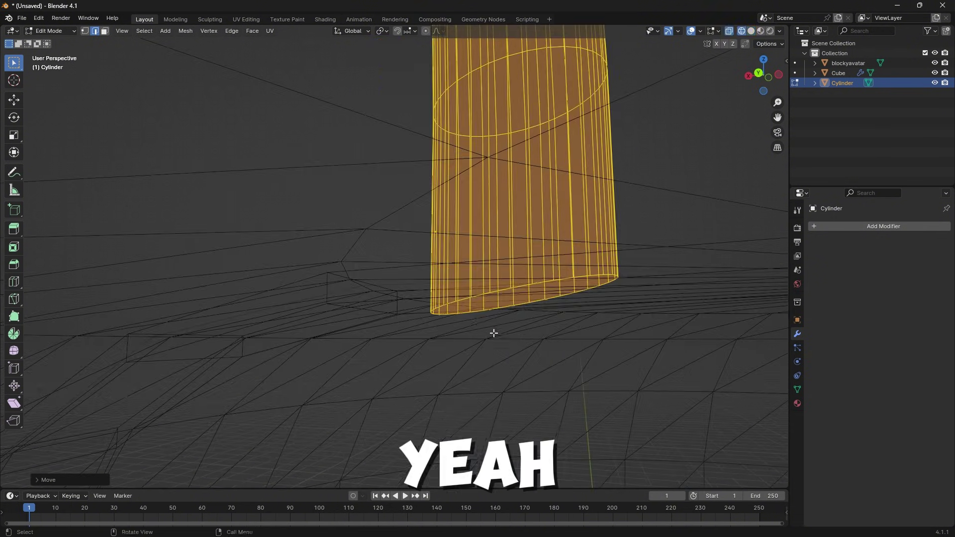
middle_drag(453, 301, 466, 330)
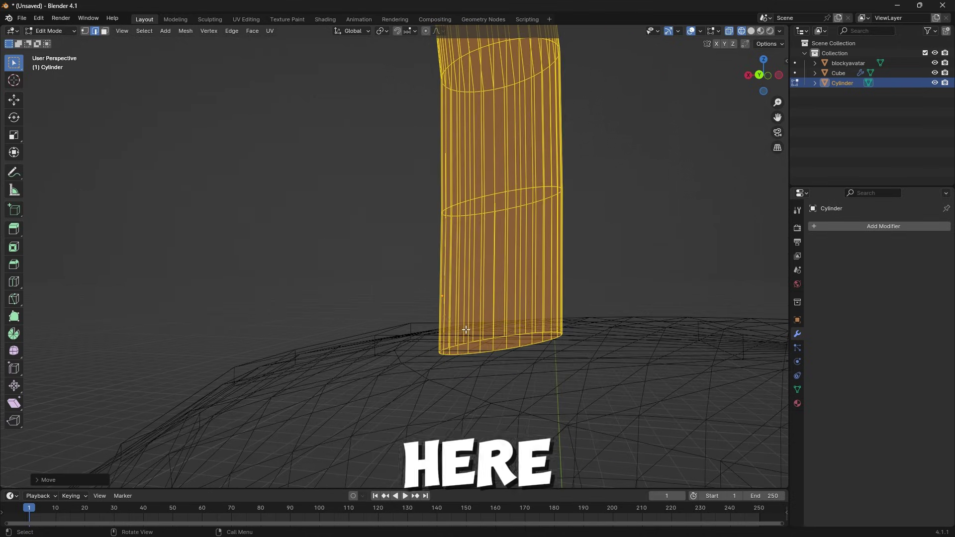
- Rotate the edge loop at the stalk's base about -9.4° around the Y axis so it lies level
alt+click(475, 353)
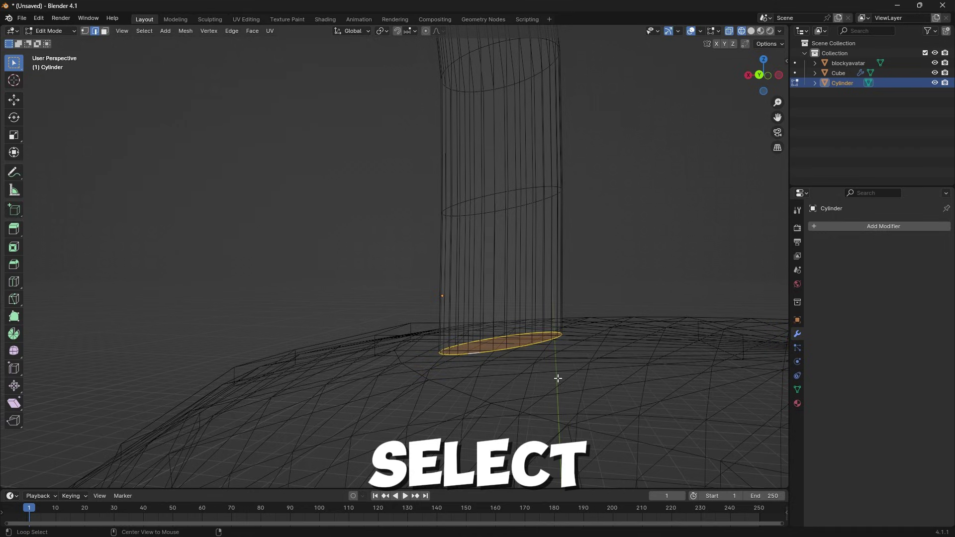
middle_drag(556, 380, 570, 365)
key(r)
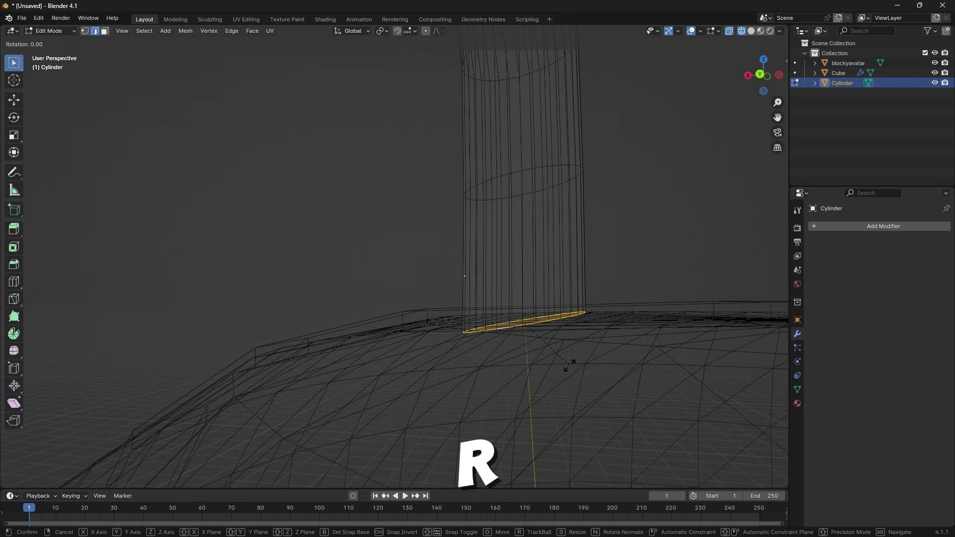
key(y)
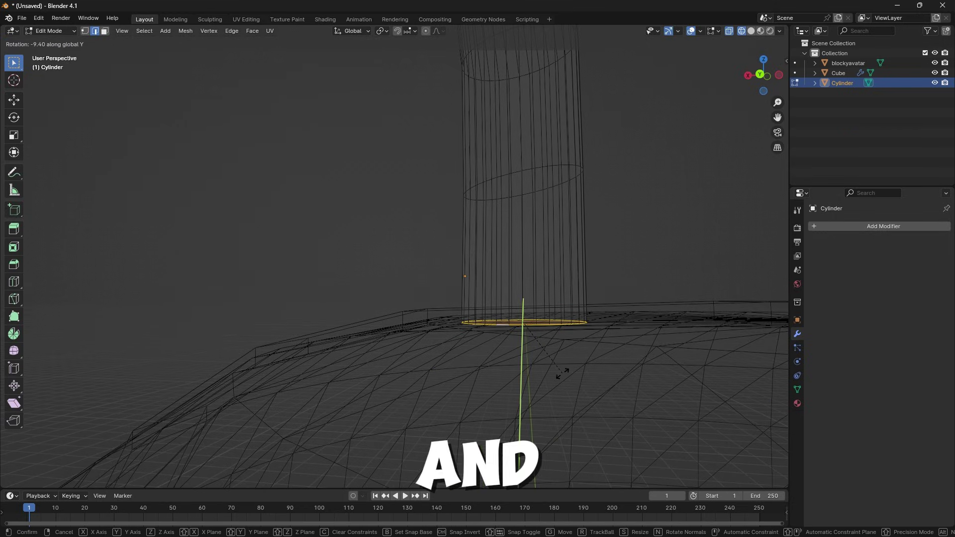
click(562, 374)
middle_drag(562, 373, 564, 362)
- Return the viewport to solid shading and raise the stalk's base loop about 0.012 m along Z onto the headband
key(z)
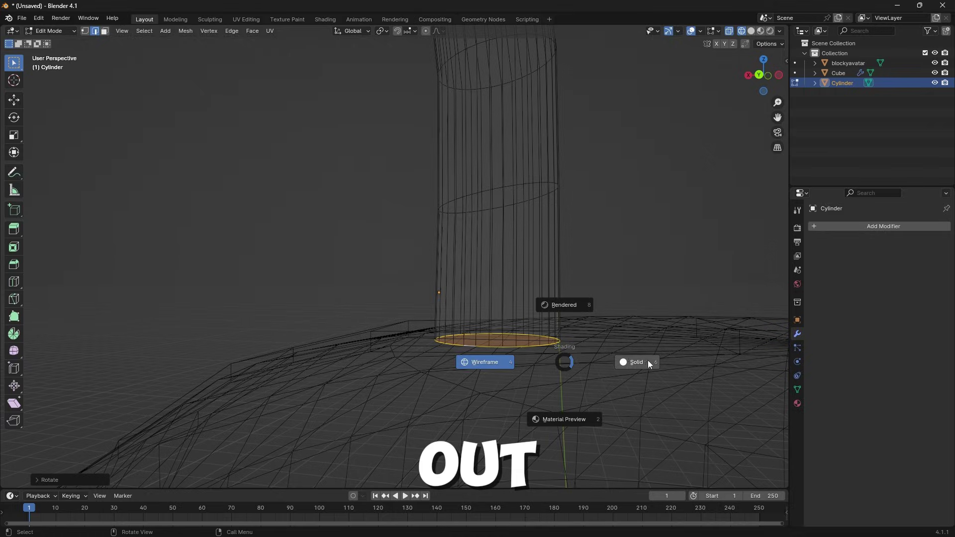
click(598, 378)
key(g)
key(z)
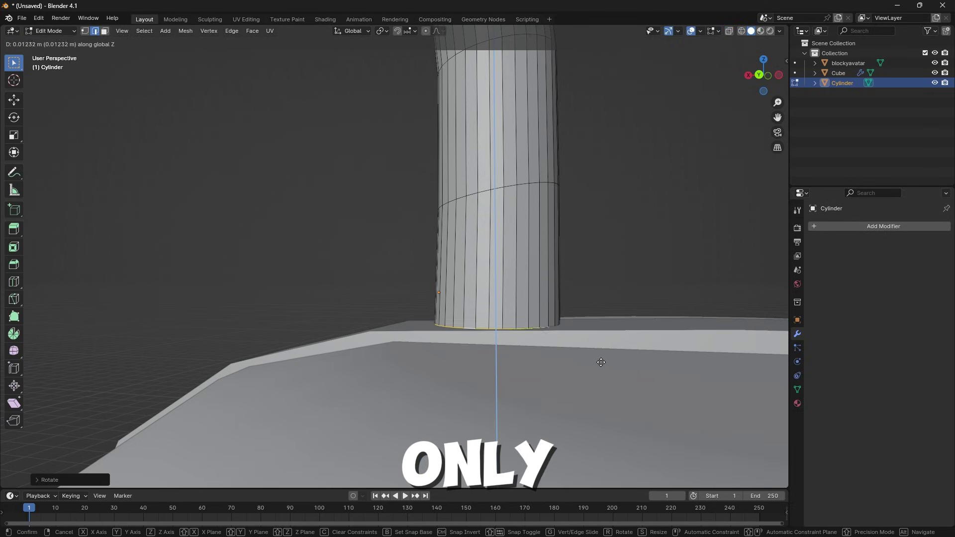
click(601, 367)
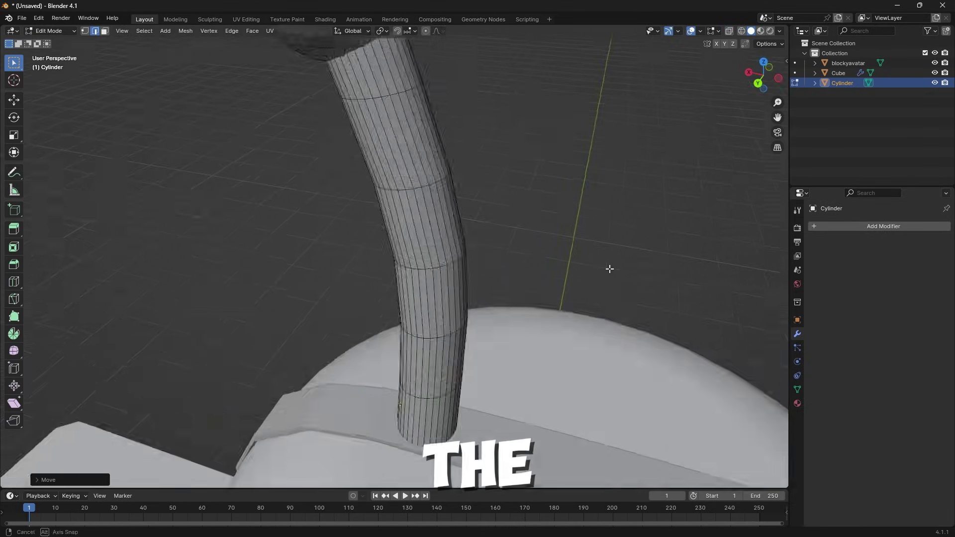
middle_drag(610, 269, 558, 261)
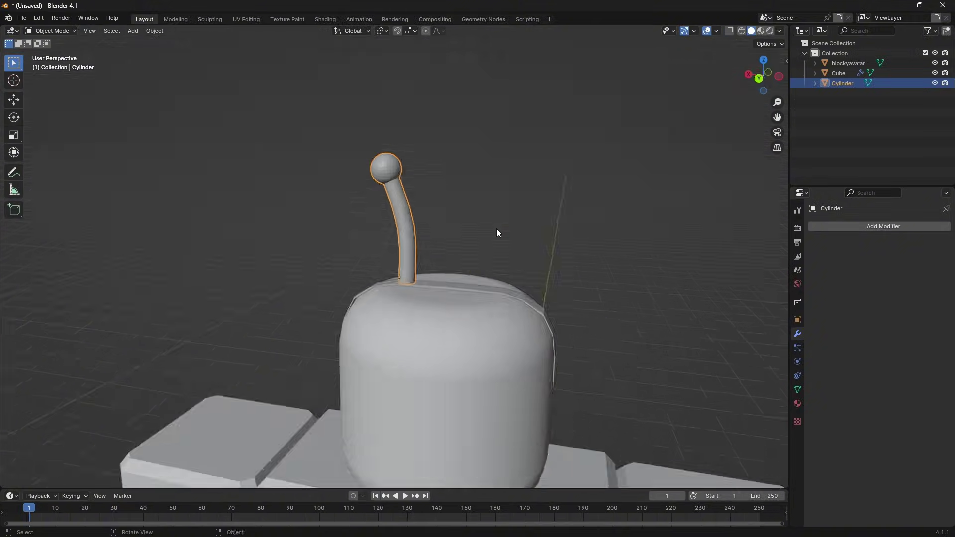
middle_drag(497, 229, 489, 264)
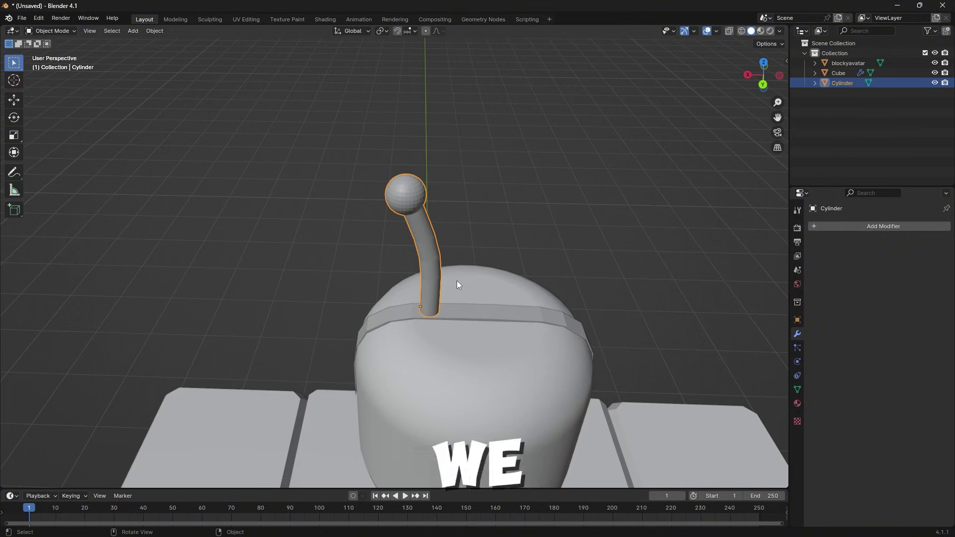
- Add a Mirror modifier to the stalk on the X axis, with blockyavatar as the mirror object
click(835, 228)
click(833, 228)
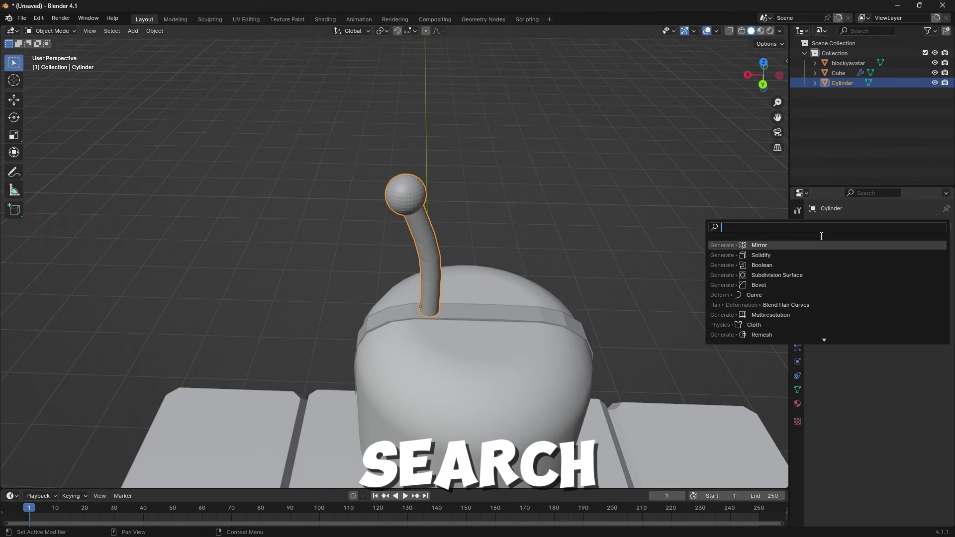
text(mir)
key(Return)
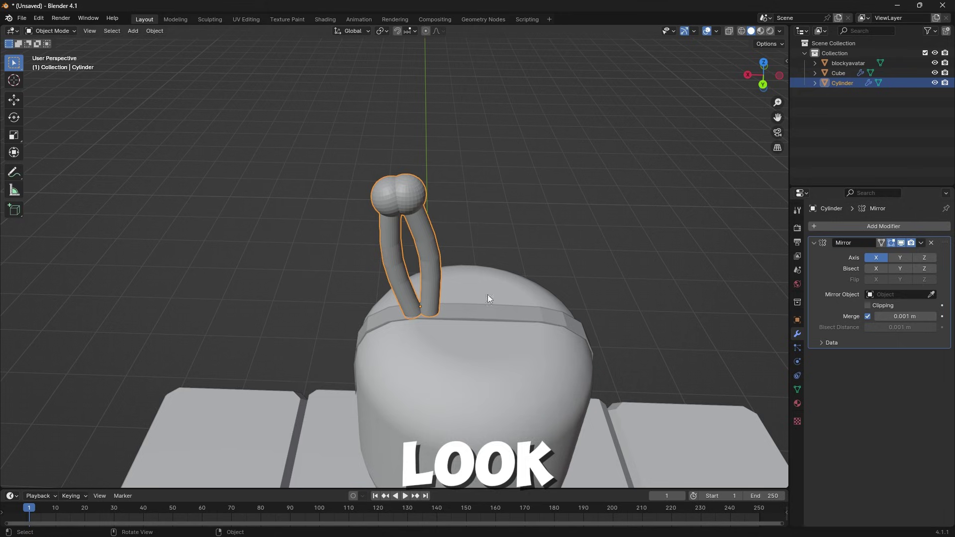
click(932, 295)
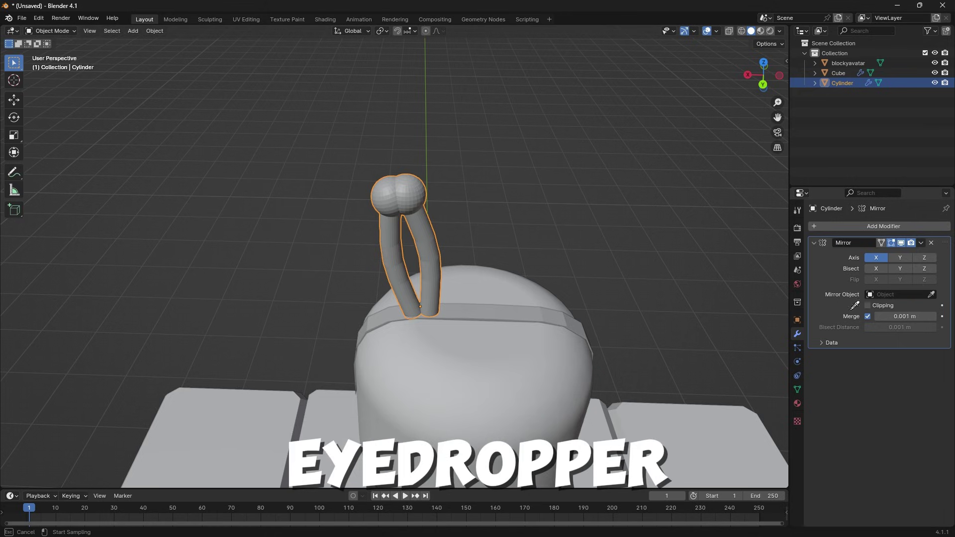
click(496, 358)
middle_drag(494, 361, 473, 297)
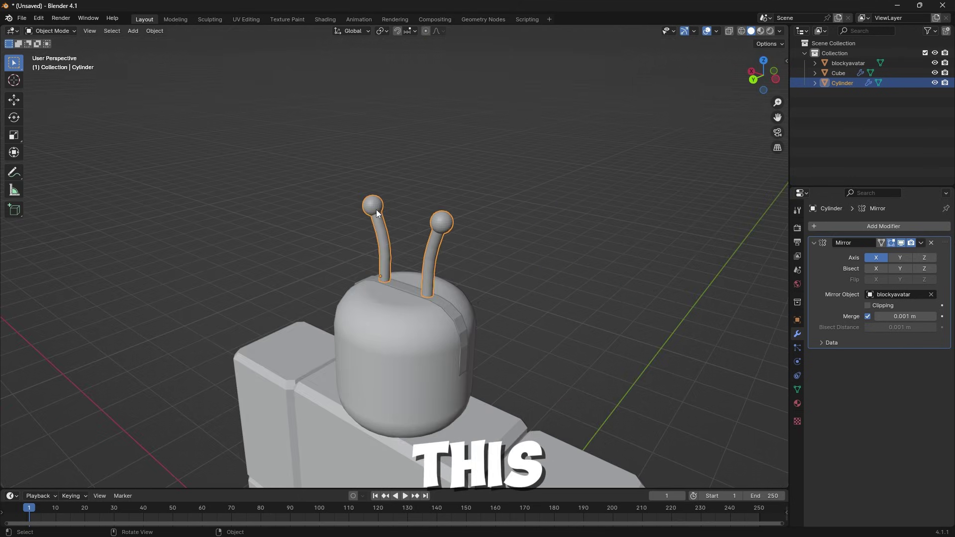
- In the UV Editing workspace, give the stalk a new material with the image texture colorpallete.png as its base color
click(252, 19)
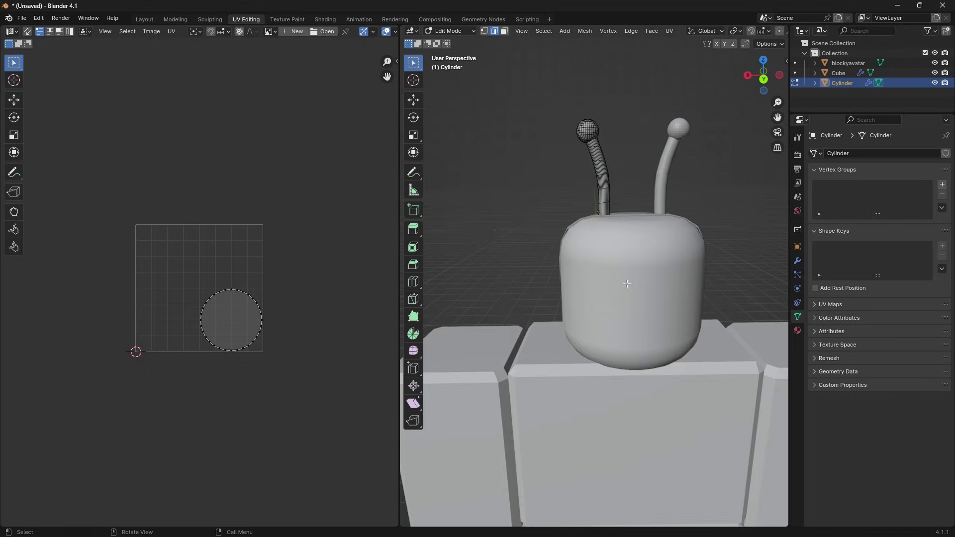
click(797, 330)
click(841, 195)
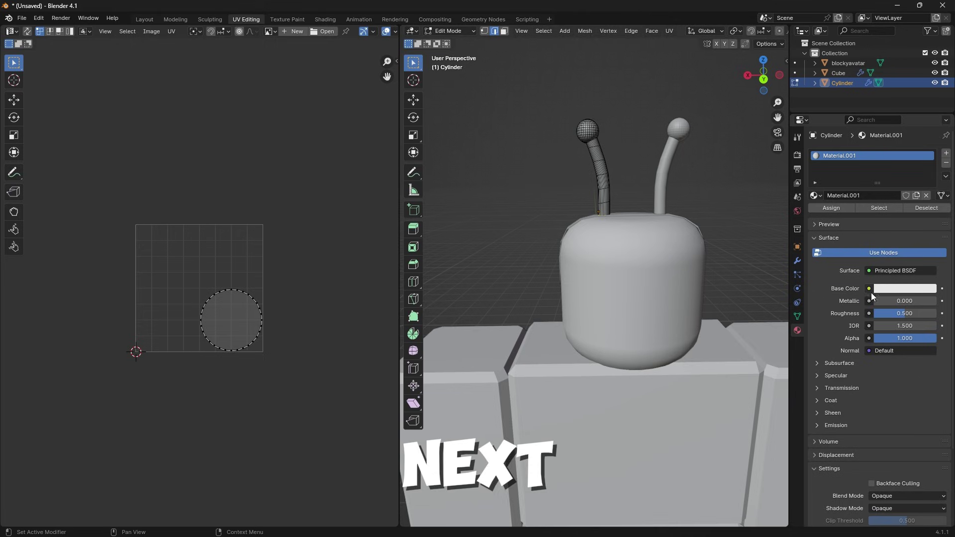
click(869, 289)
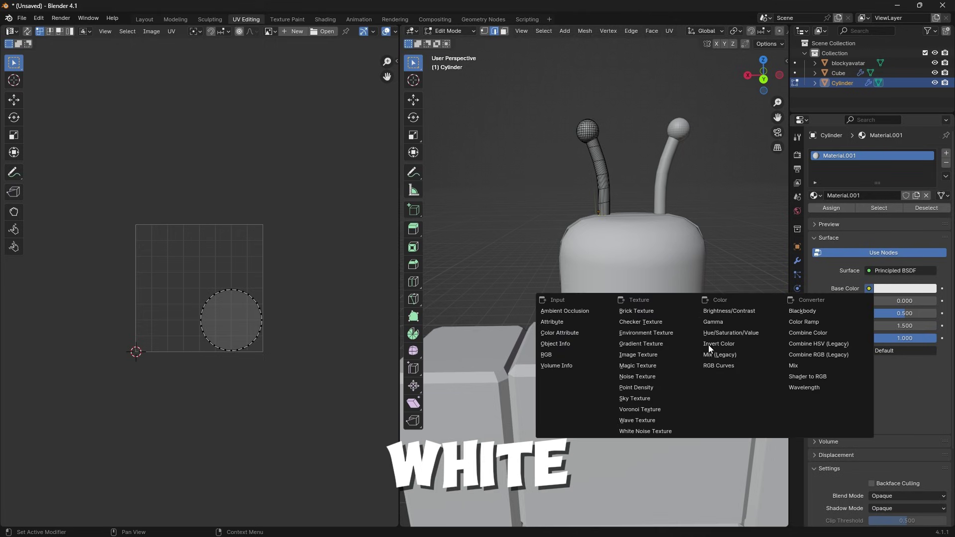
click(654, 356)
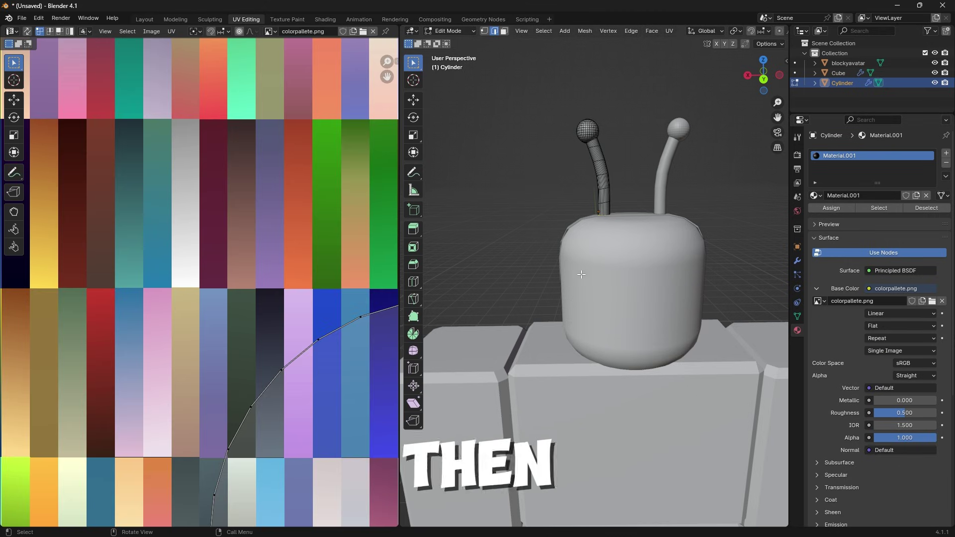
scroll(590, 363, down, 5)
middle_drag(589, 363, 587, 332)
scroll(586, 333, up, 3)
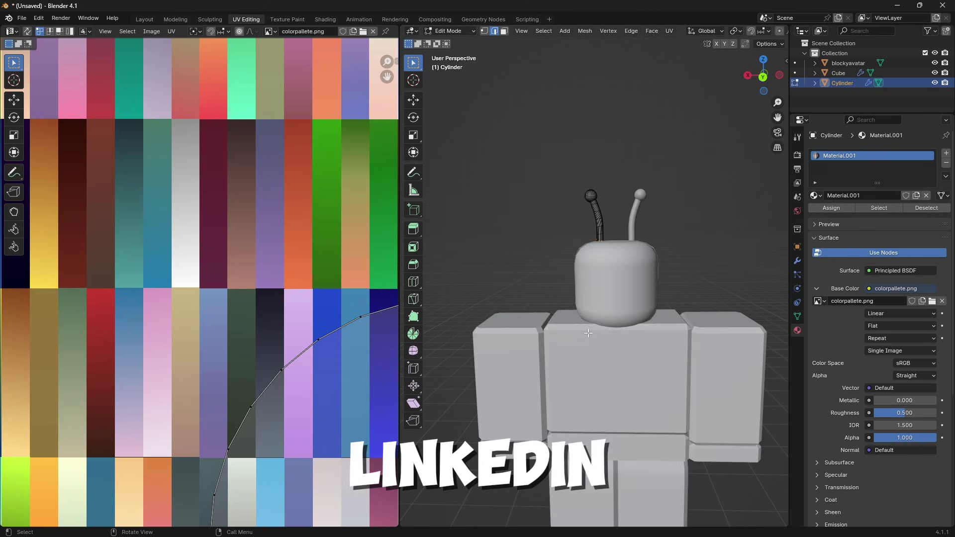
middle_drag(604, 215, 601, 239)
scroll(651, 340, up, 3)
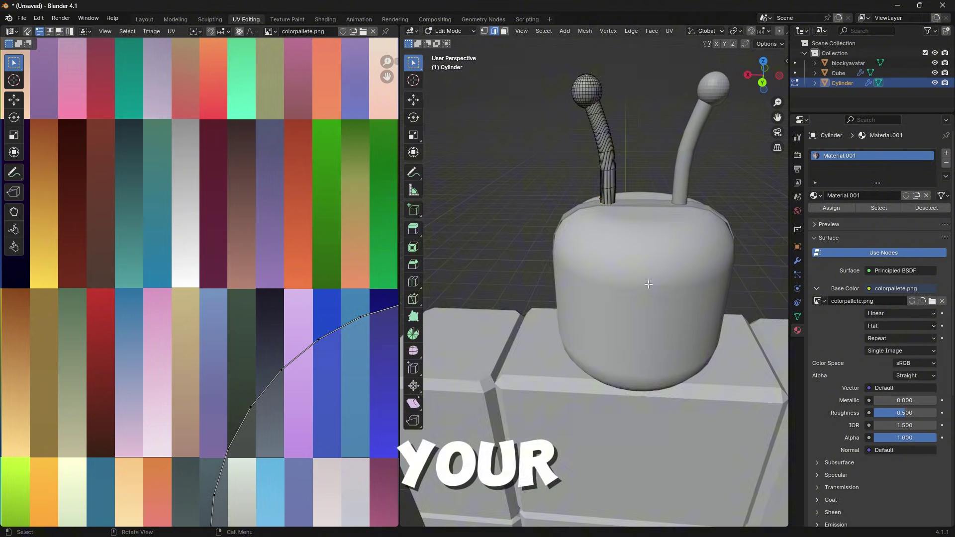
middle_drag(648, 285, 603, 297)
scroll(635, 366, up, 5)
middle_drag(507, 297, 620, 288)
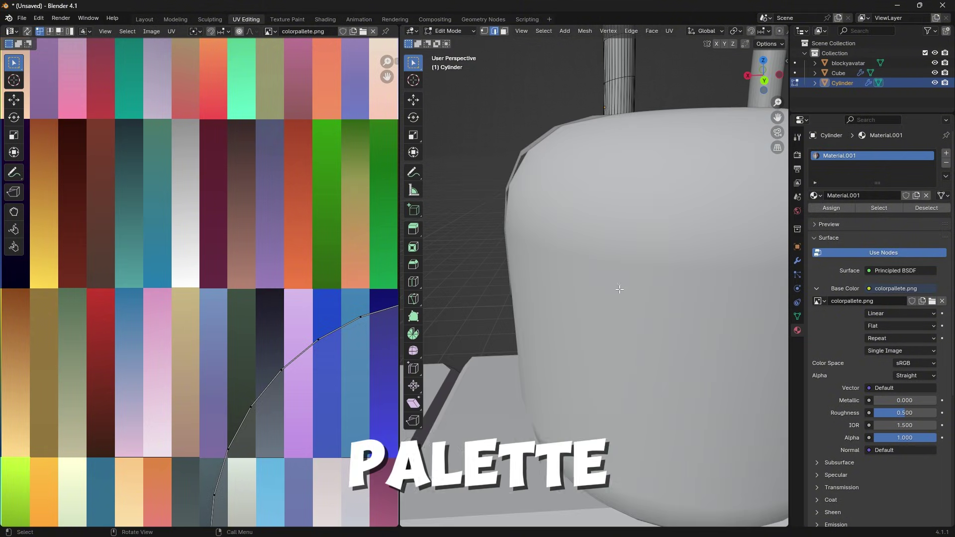
scroll(603, 313, down, 4)
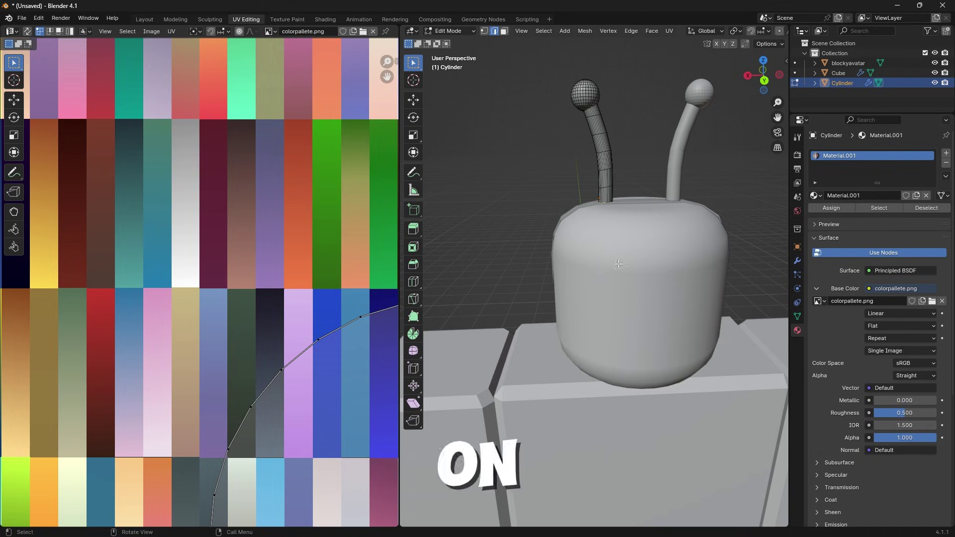
scroll(618, 265, down, 4)
scroll(619, 269, up, 5)
middle_drag(618, 316, 628, 289)
shift+middle_drag(639, 154, 650, 244)
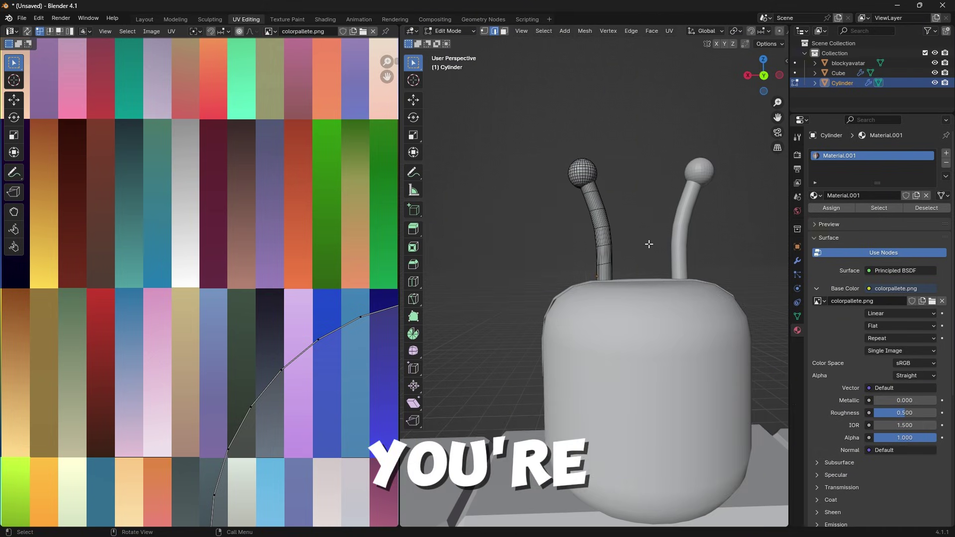
- Unwrap the whole stalk and sphere with Project from View in back orthographic view and select all its UVs
click(765, 78)
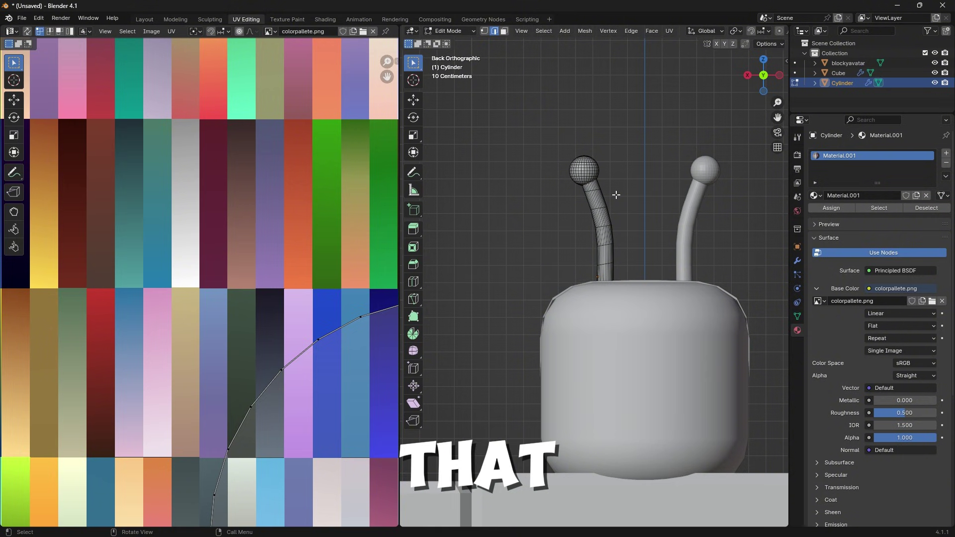
key(a)
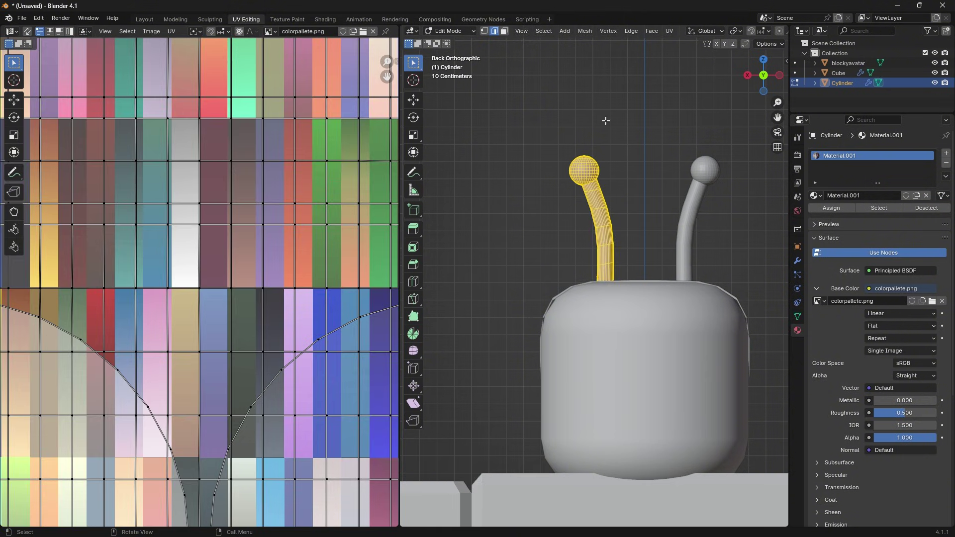
click(670, 30)
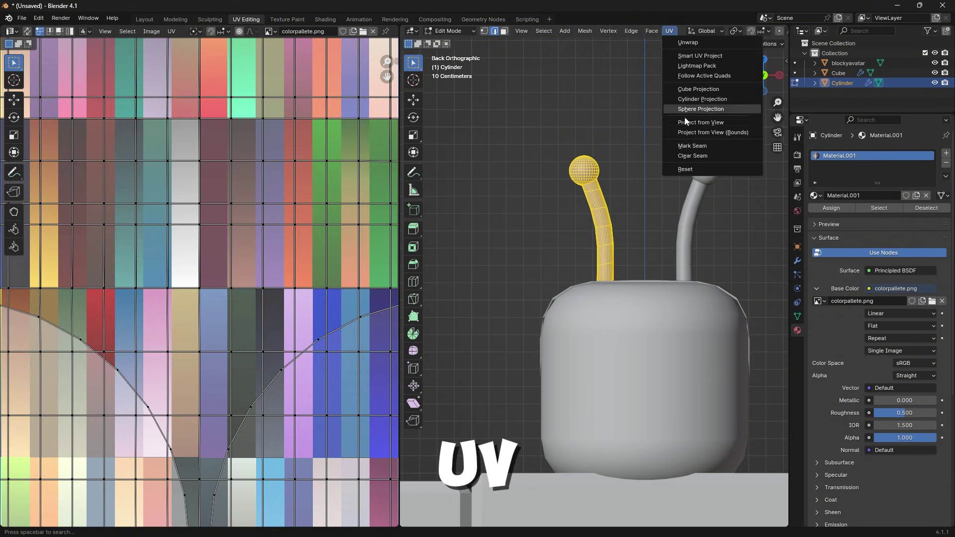
click(701, 122)
key(Home)
scroll(244, 258, up, 2)
key(a)
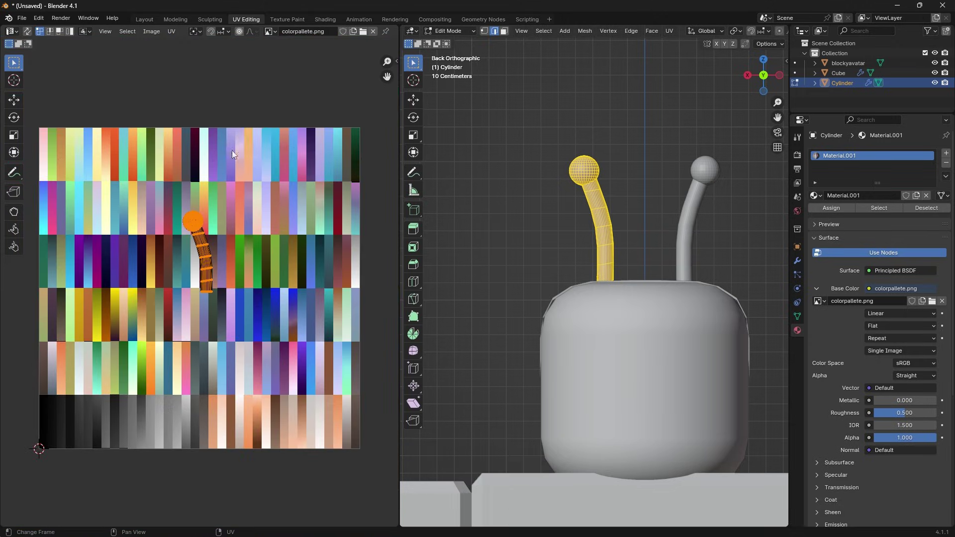
- Scale the stalk's UV layout along X until it is narrower than a single palette swatch
scroll(244, 219, up, 2)
scroll(259, 129, down, 2)
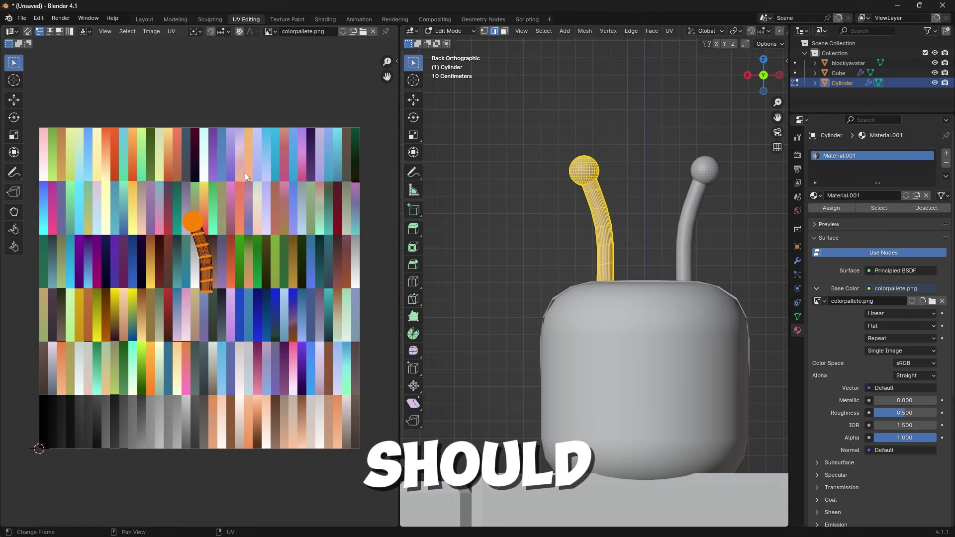
scroll(265, 313, up, 2)
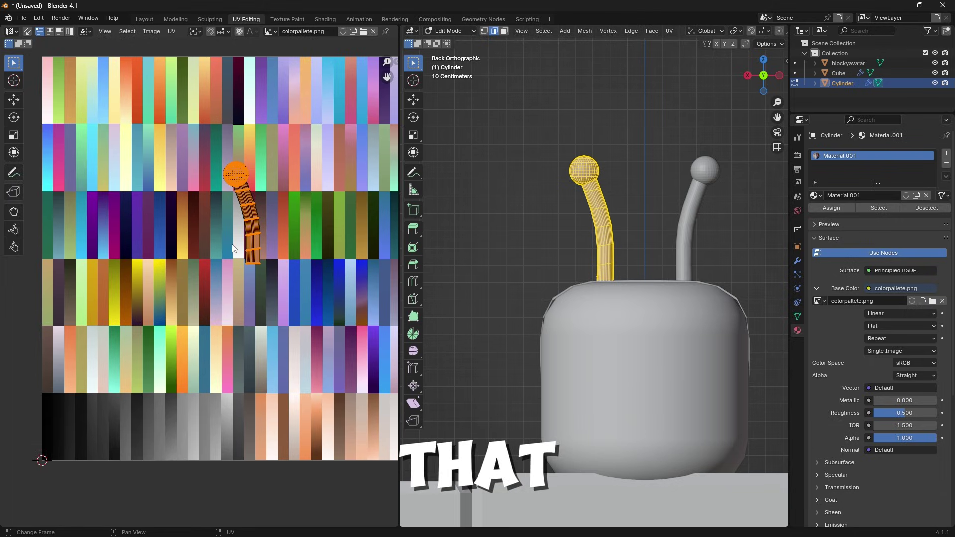
key(s)
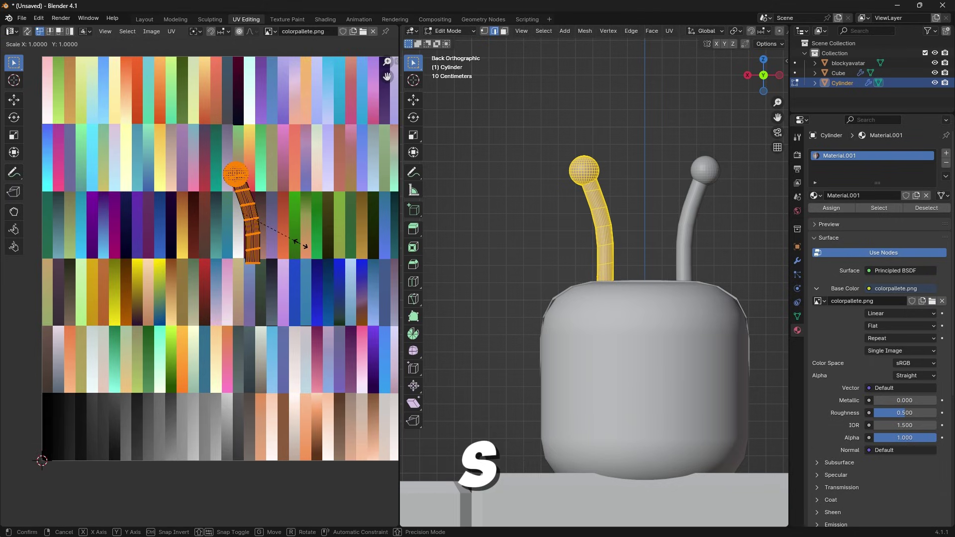
key(x)
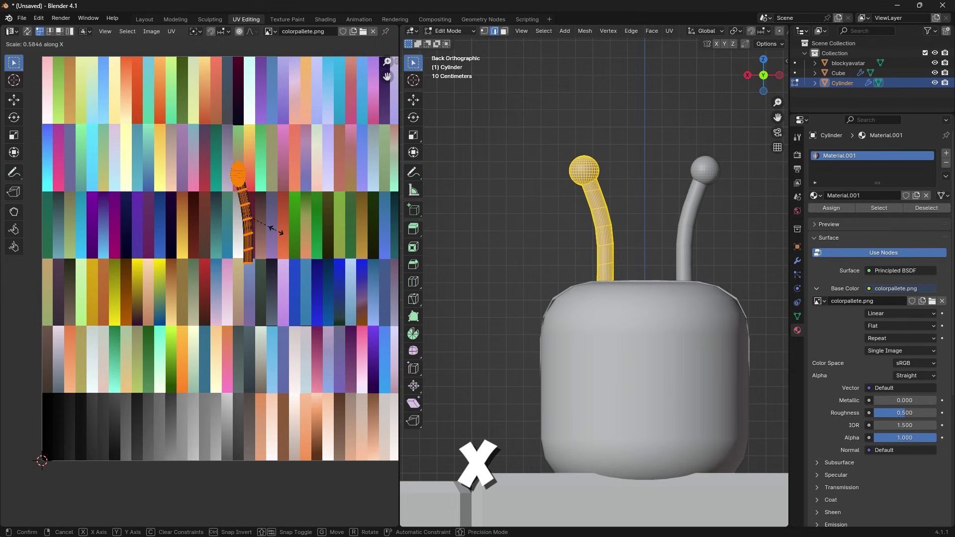
click(253, 218)
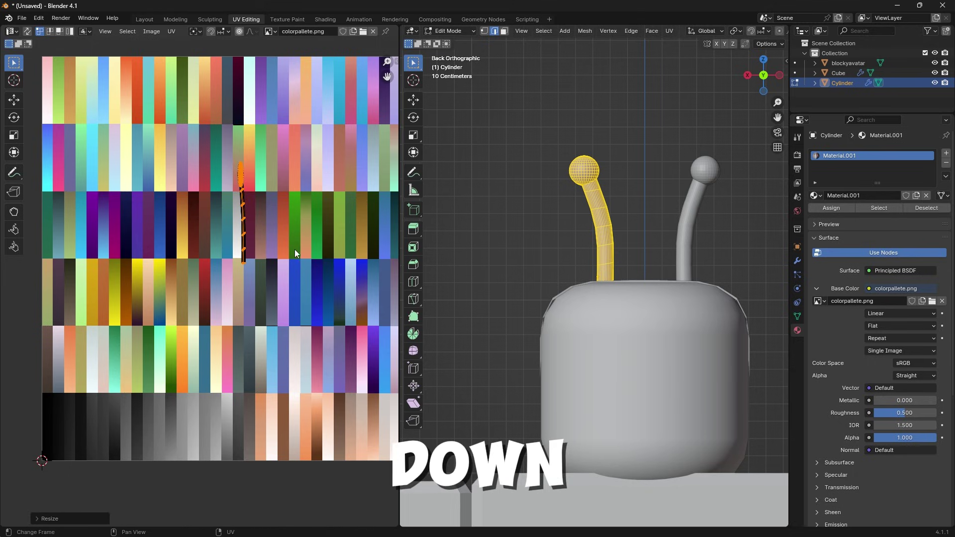
- Shrink the UV layout uniformly to fit one swatch's height and move it onto the green gradient in the palette's third row
key(s)
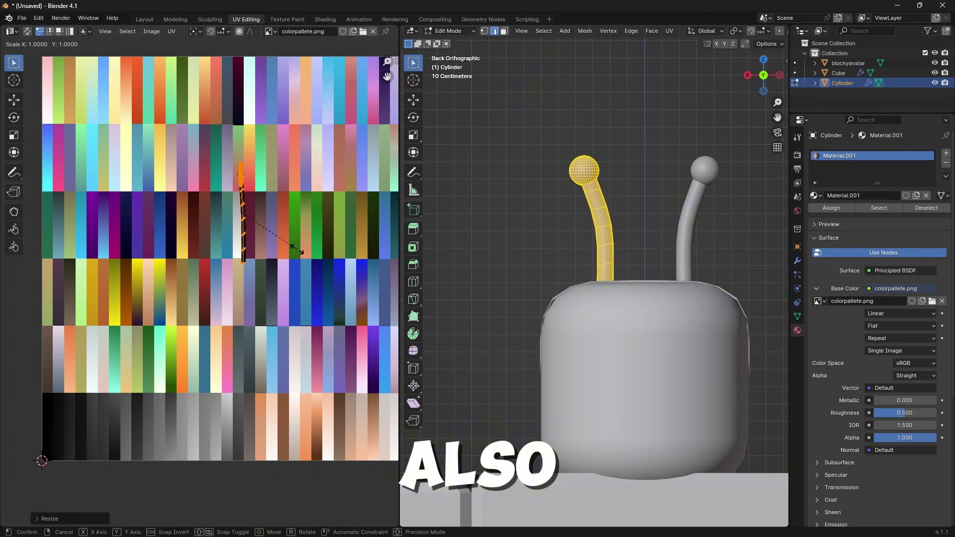
click(269, 245)
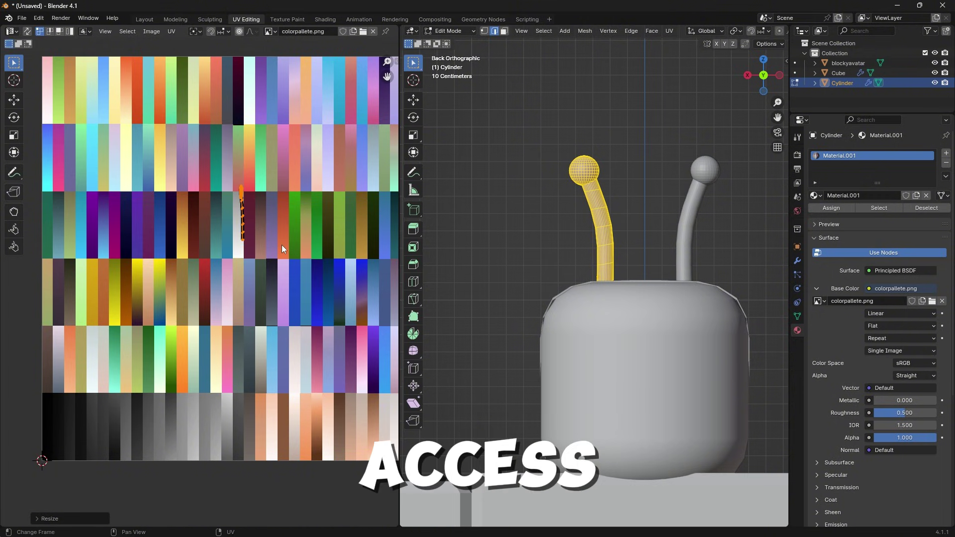
key(g)
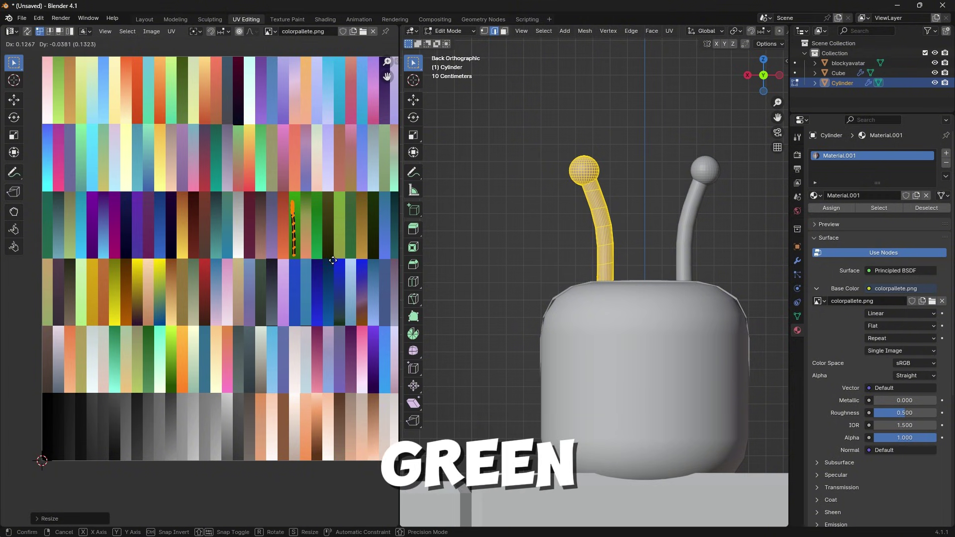
click(332, 259)
- Switch the 3D viewport to Material Preview shading so the stalks display their palette colors
middle_drag(528, 268, 541, 267)
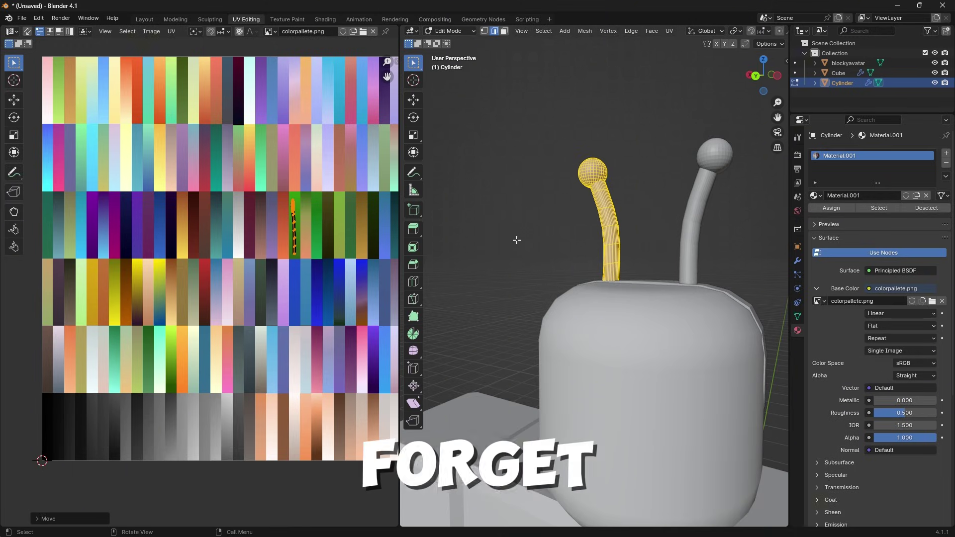
middle_drag(516, 240, 560, 247)
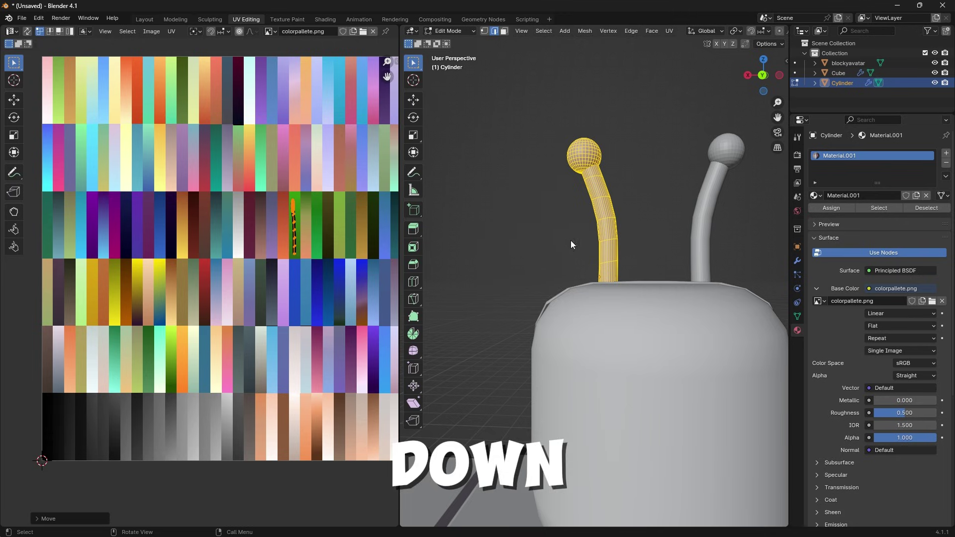
key(z)
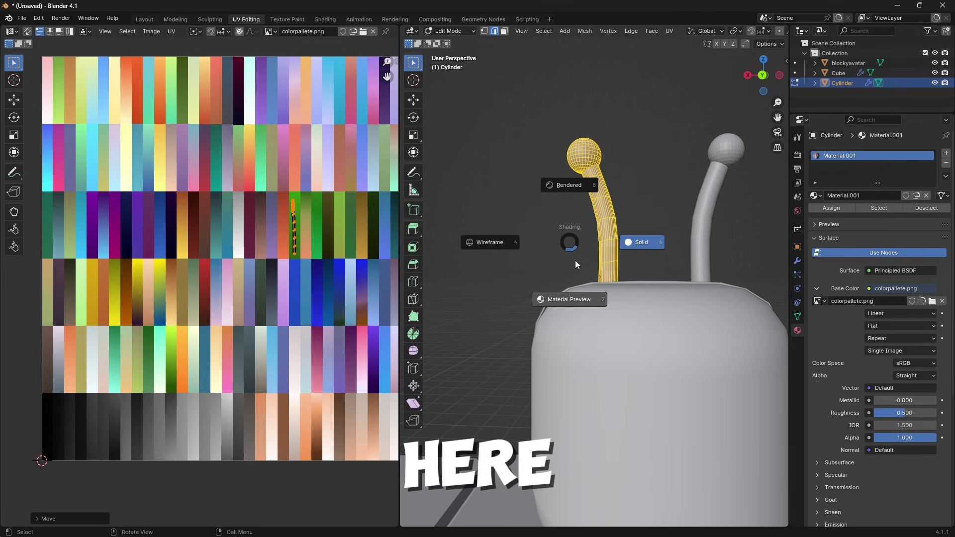
click(567, 286)
- Examine the green gradient along the stalk and sphere against the UV layout's position on the palette swatch
mouse_move(670, 285)
middle_down()
mouse_move(558, 292)
mouse_move(593, 314)
mouse_move(646, 293)
mouse_move(515, 304)
mouse_move(533, 296)
mouse_move(560, 303)
middle_up()
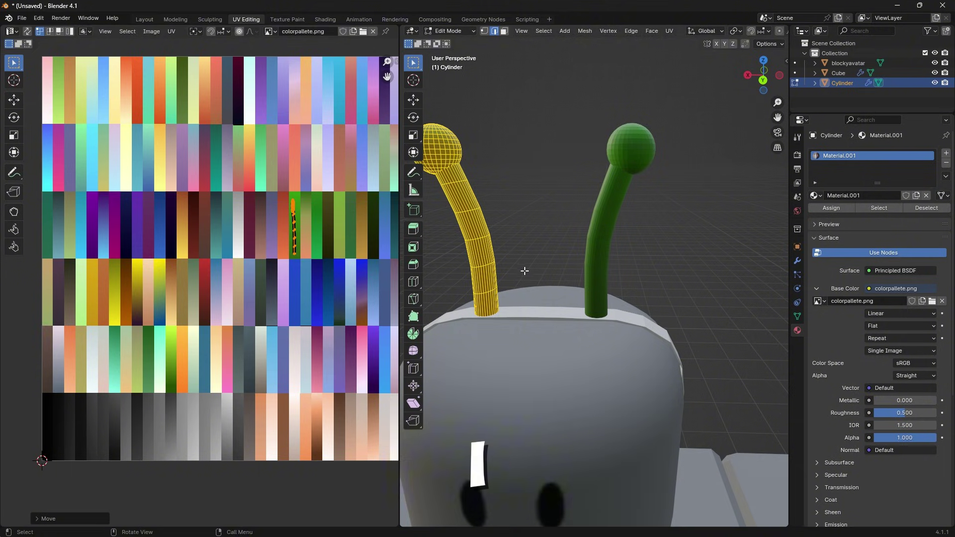
middle_drag(525, 271, 557, 284)
scroll(195, 307, up, 3)
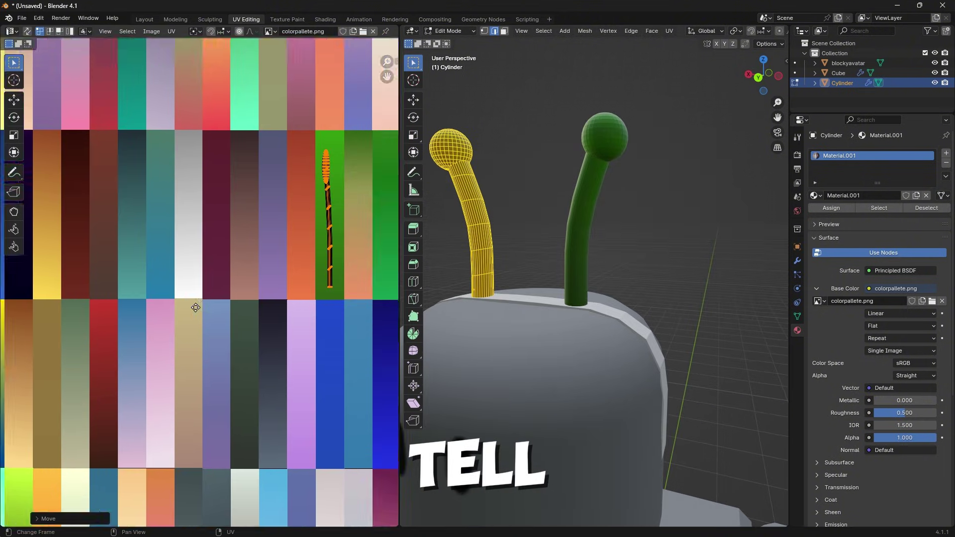
middle_drag(196, 308, 195, 249)
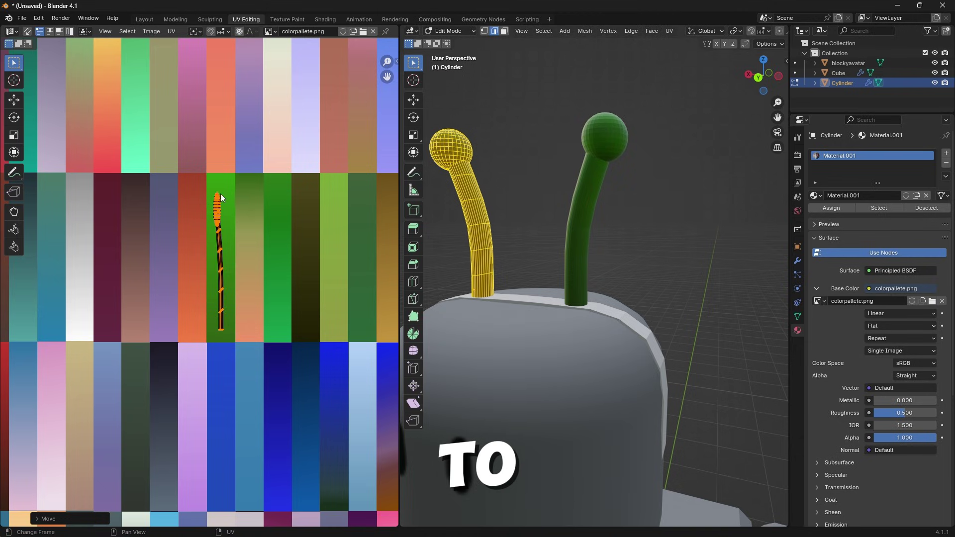
scroll(583, 288, up, 3)
middle_drag(582, 288, 570, 274)
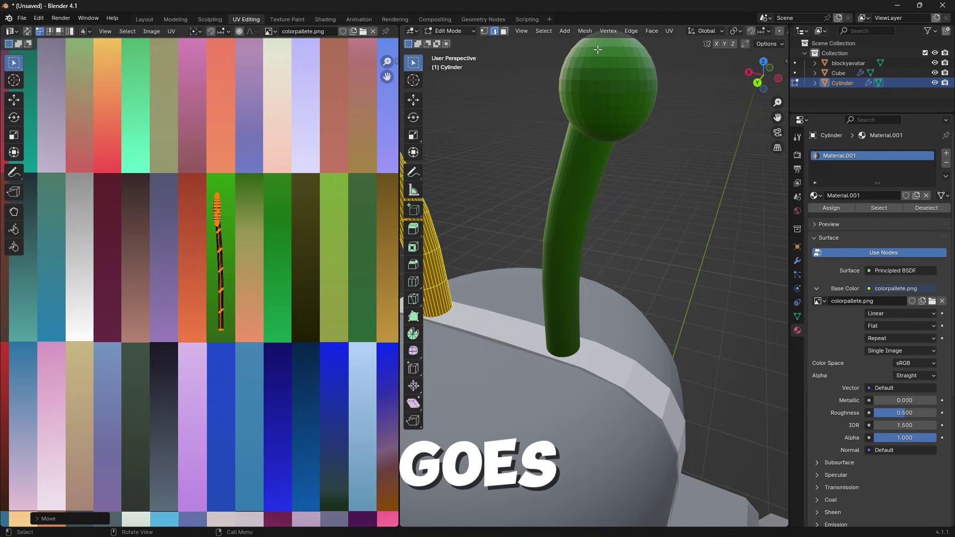
scroll(199, 288, down, 2)
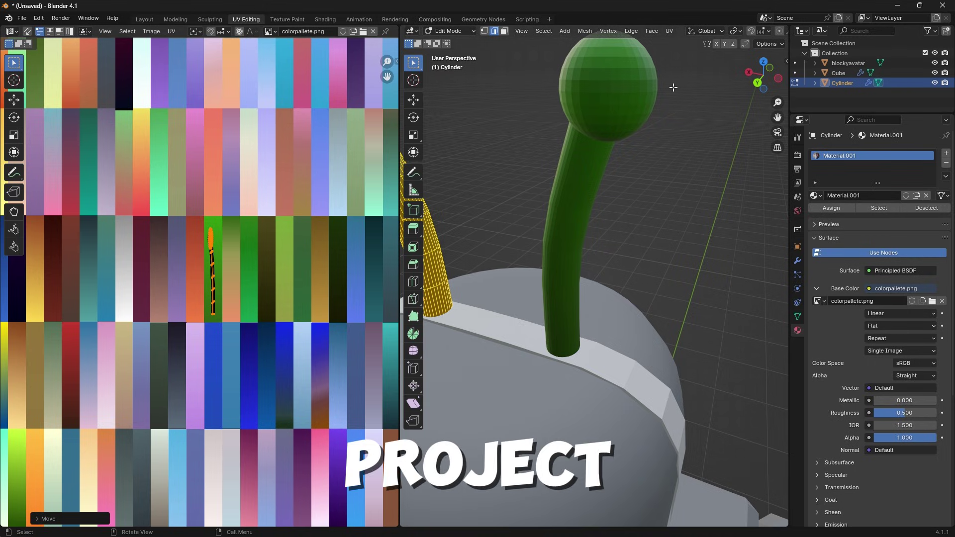
middle_drag(624, 138, 618, 217)
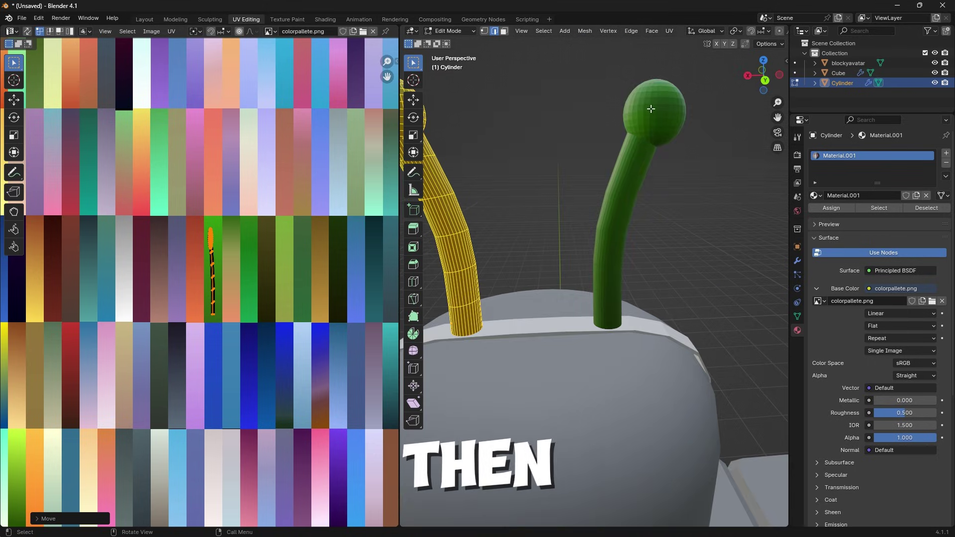
- Apply Shade Smooth to all faces of the stalk and sphere
click(652, 31)
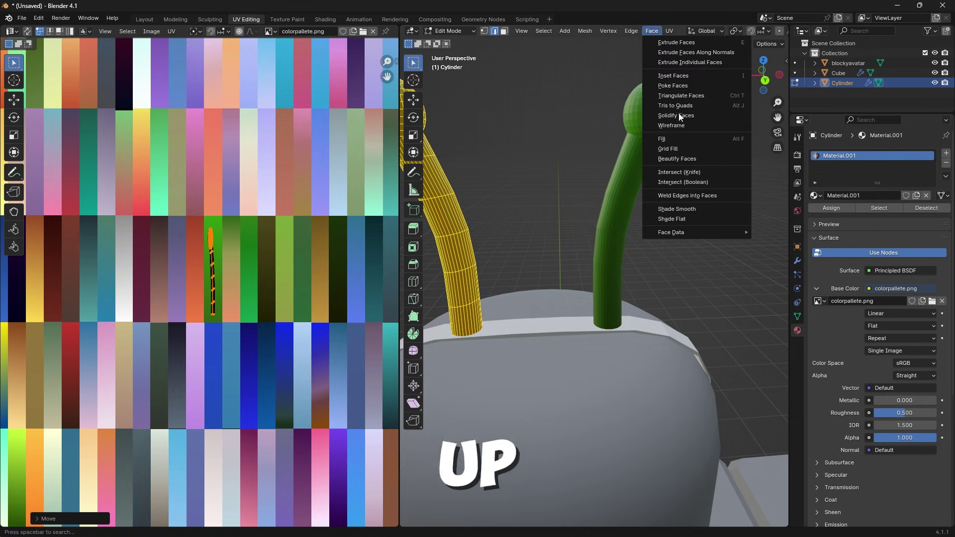
click(689, 209)
middle_drag(605, 290, 643, 202)
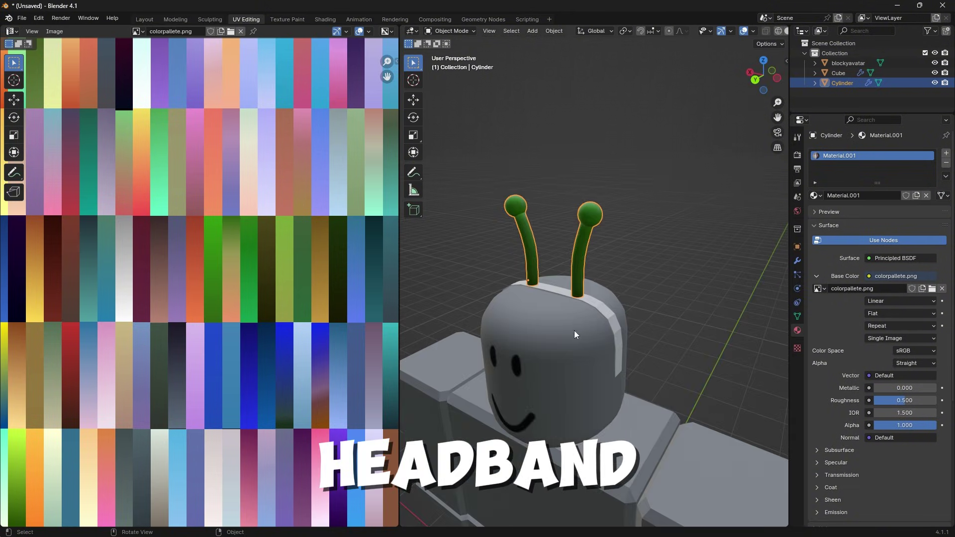
- Give the headband a new material with the image texture colorpallete.png as its base color
click(586, 302)
middle_drag(585, 302, 611, 296)
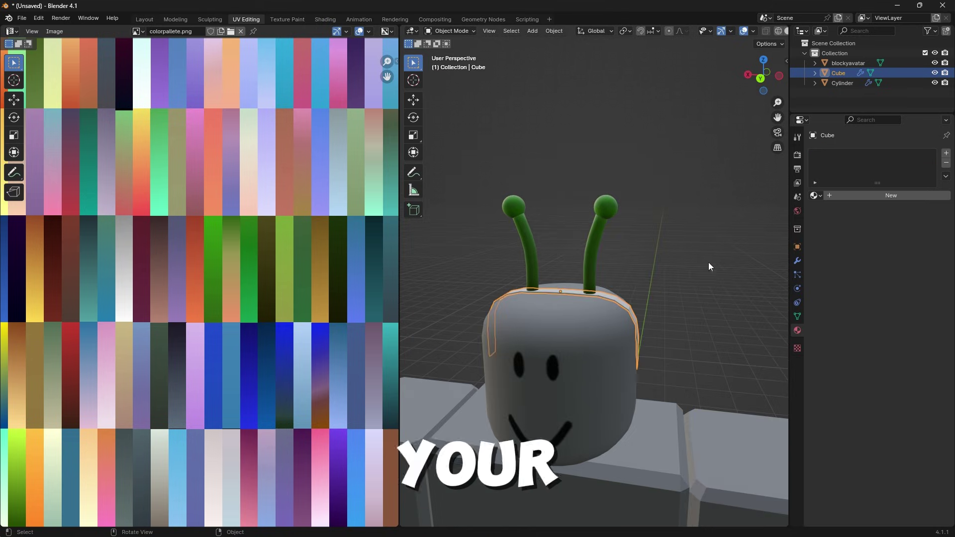
click(880, 192)
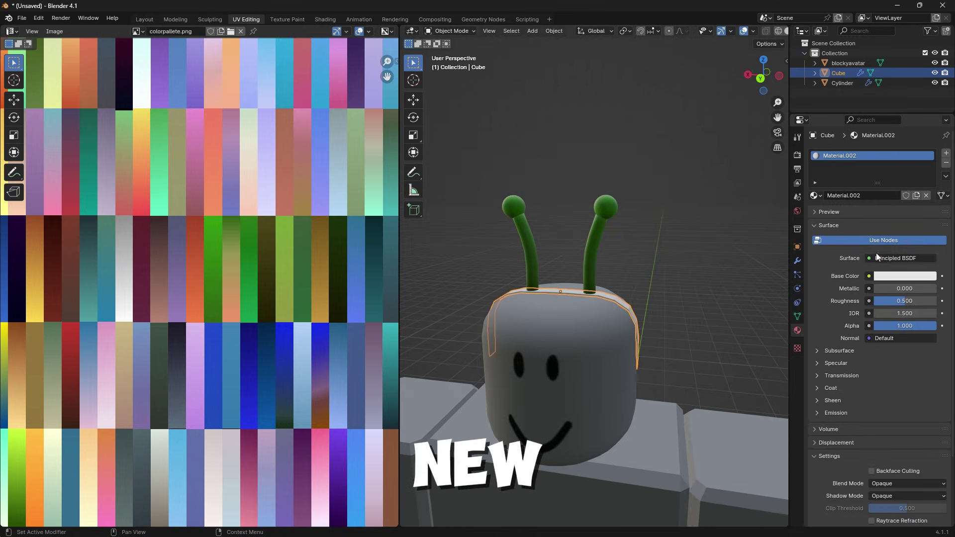
click(869, 276)
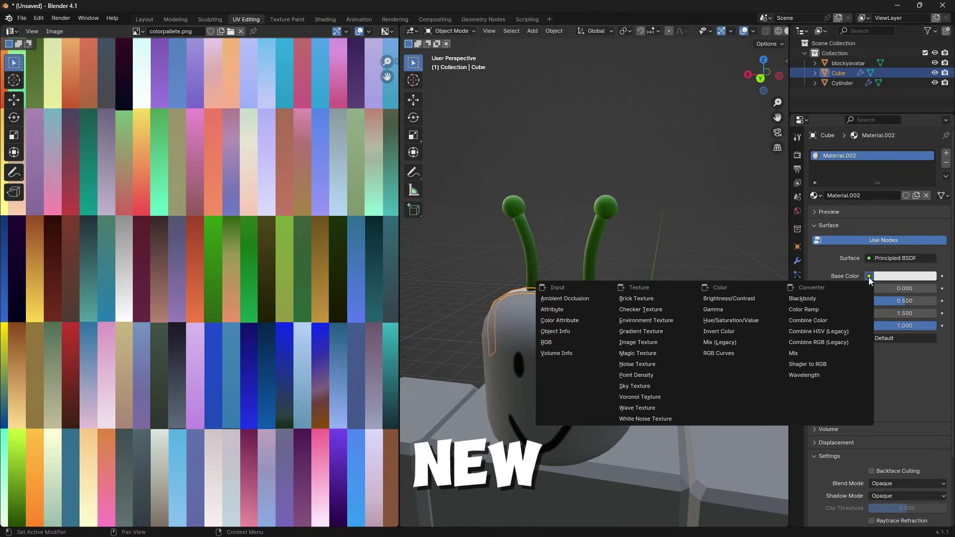
click(664, 342)
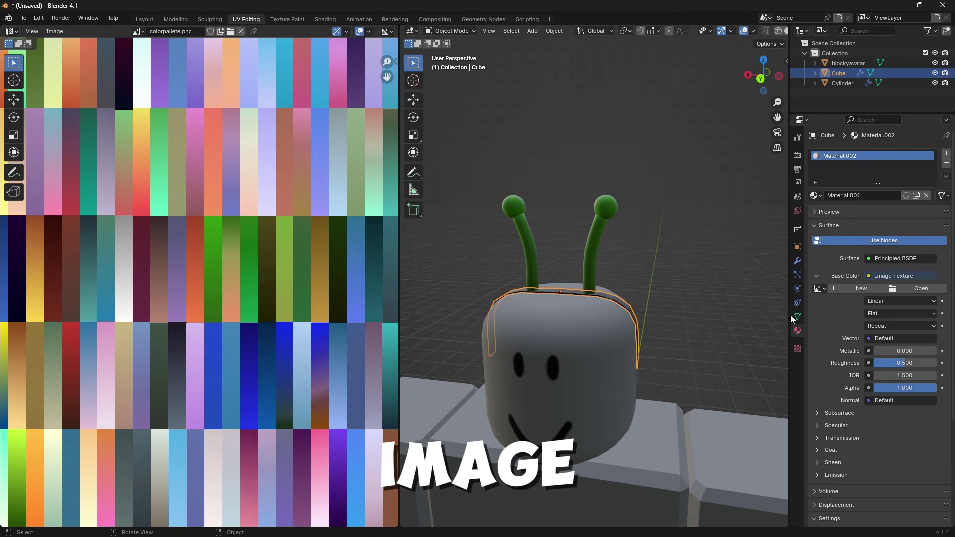
click(919, 289)
double_click(447, 277)
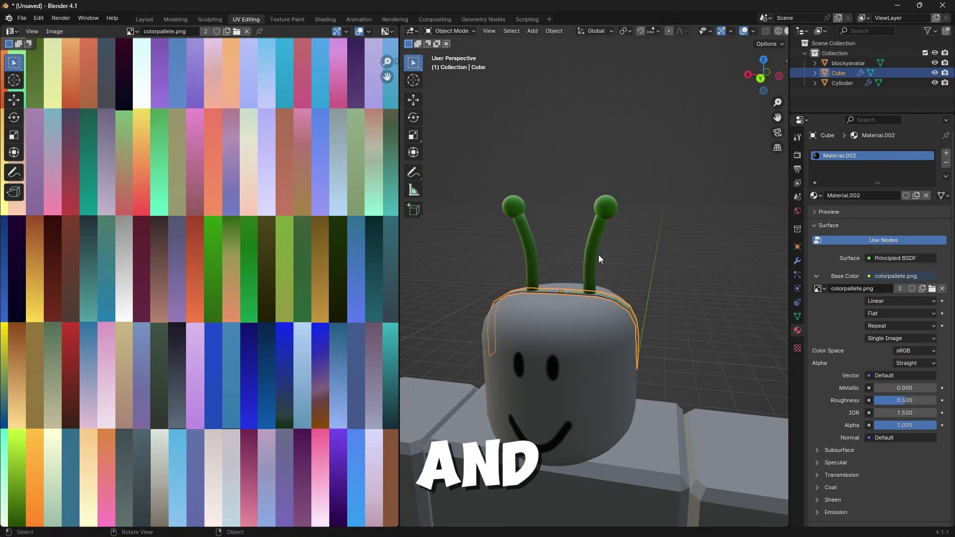
- Unwrap the headband's mesh with Project from View in back orthographic view
key(Tab)
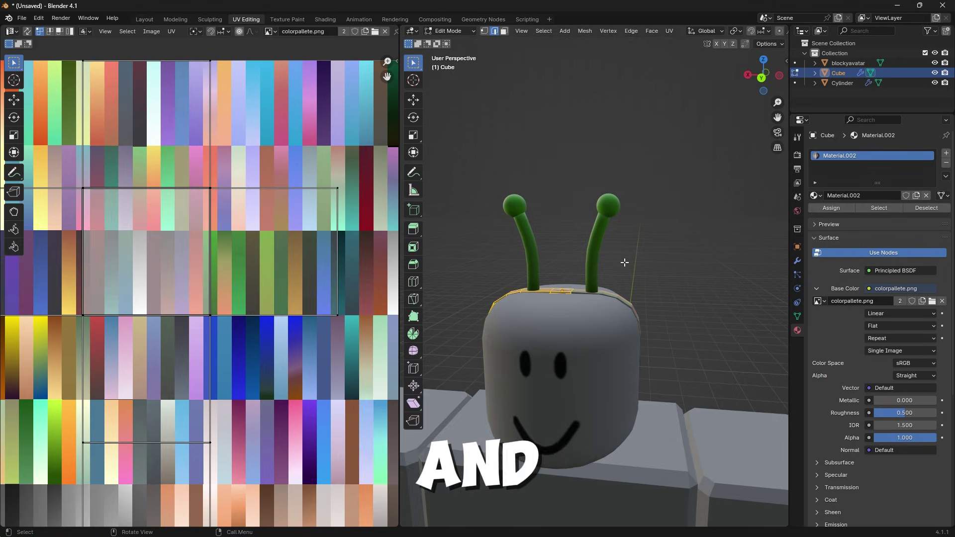
click(762, 81)
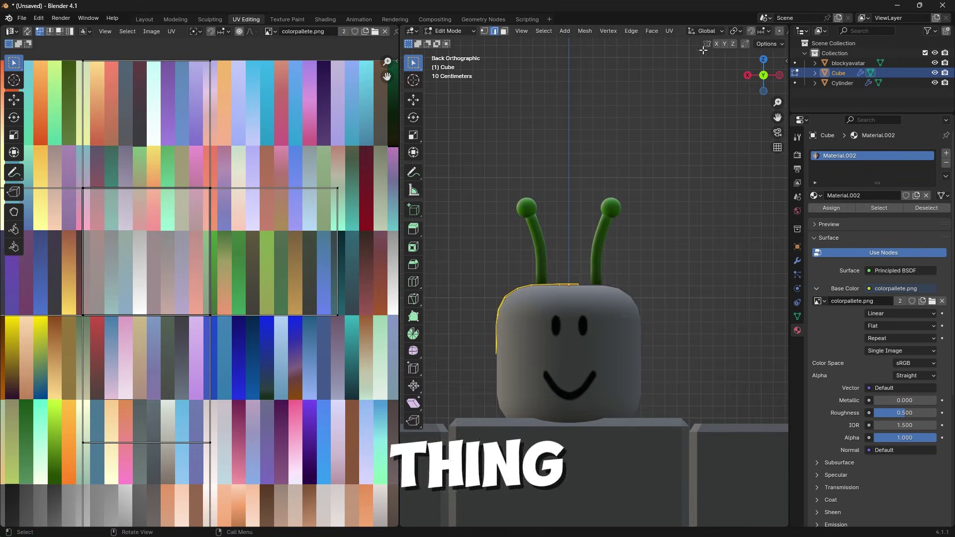
click(669, 31)
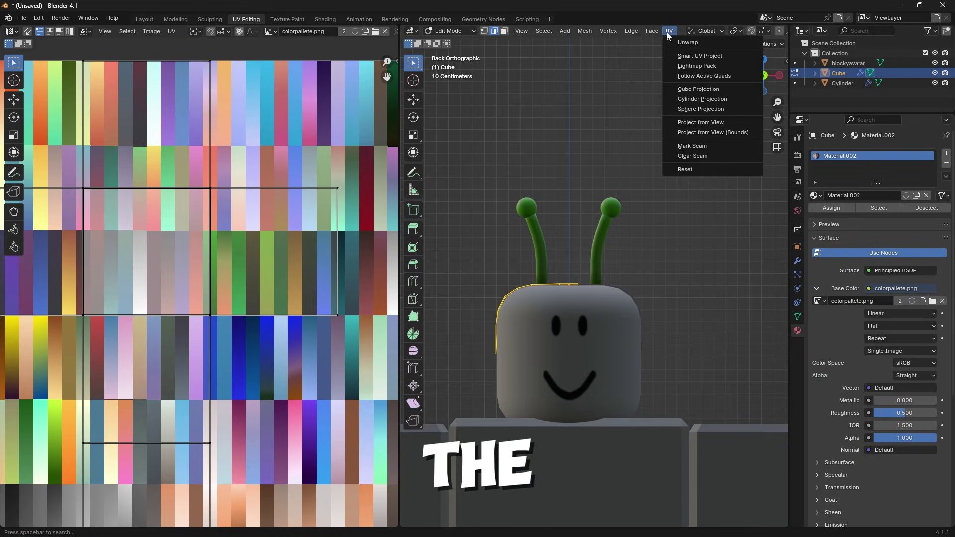
click(686, 127)
- Scale all of the headband's UVs to 0 and move them onto the bright upper end of the third-row green gradient
scroll(279, 263, up, 2)
drag(280, 215, 81, 377)
key(s)
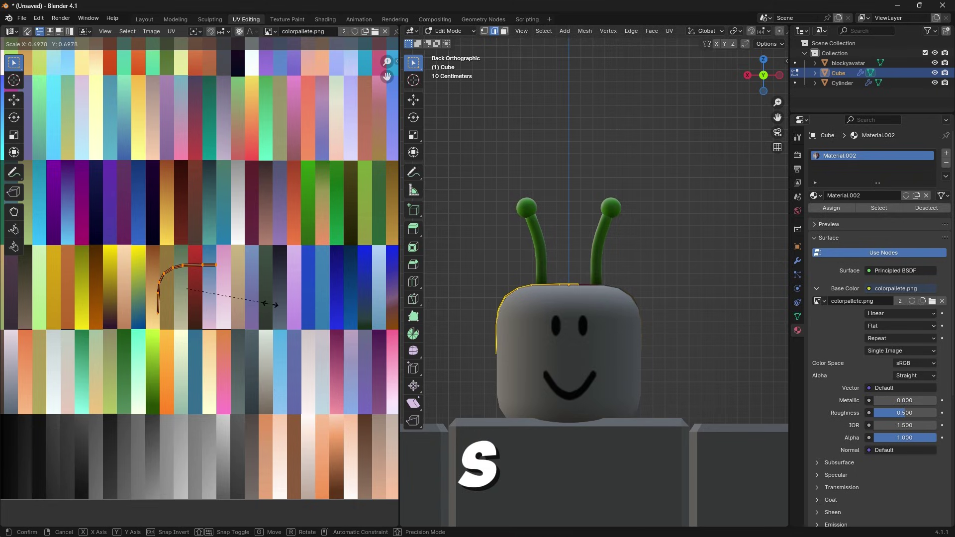
key(0)
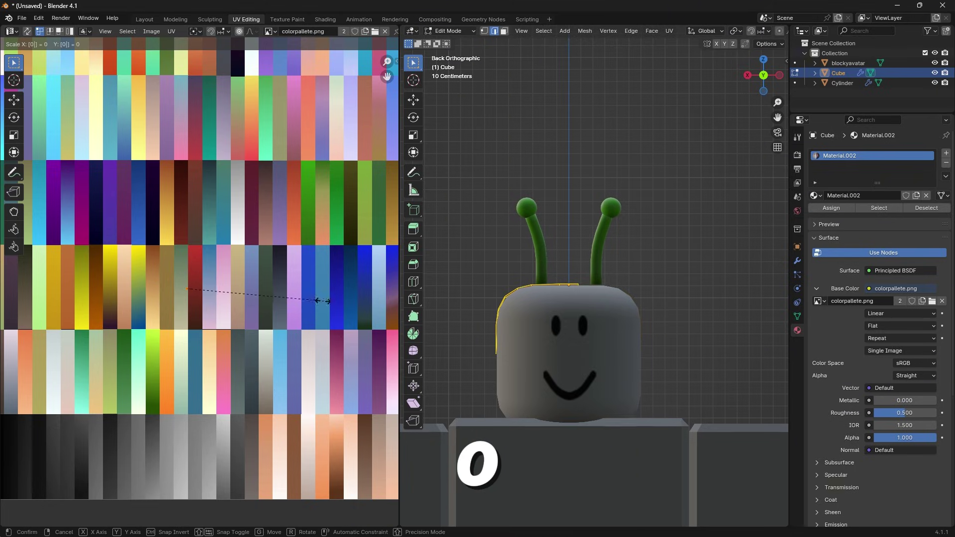
key(Return)
key(g)
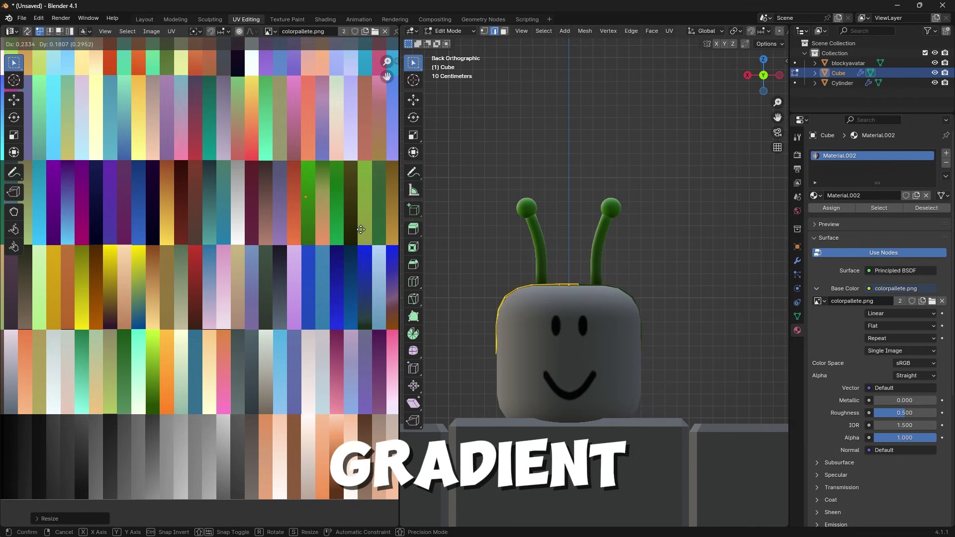
click(362, 200)
middle_drag(535, 303, 468, 334)
scroll(535, 341, up, 3)
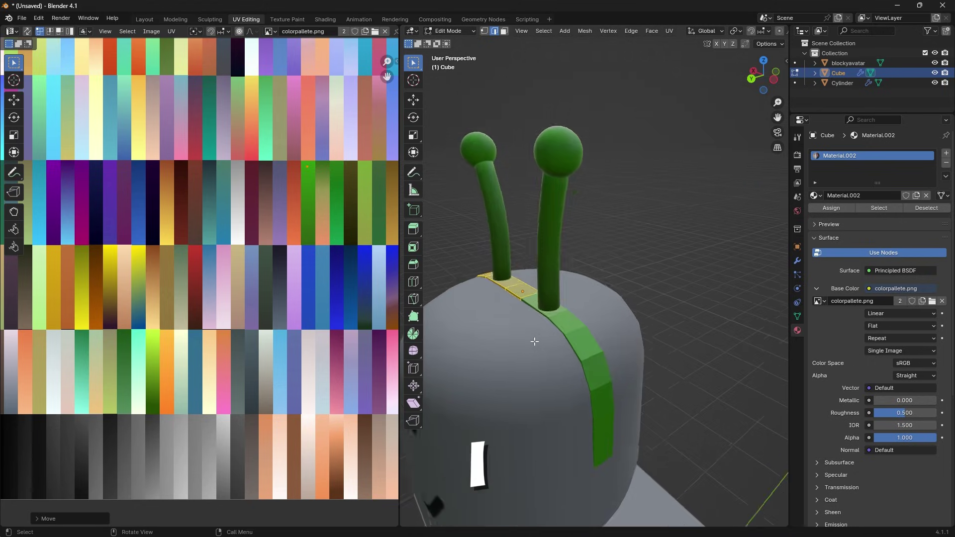
- Move the headband's collapsed UVs down to a darker shade within the same green swatch
middle_drag(534, 341, 518, 323)
key(g)
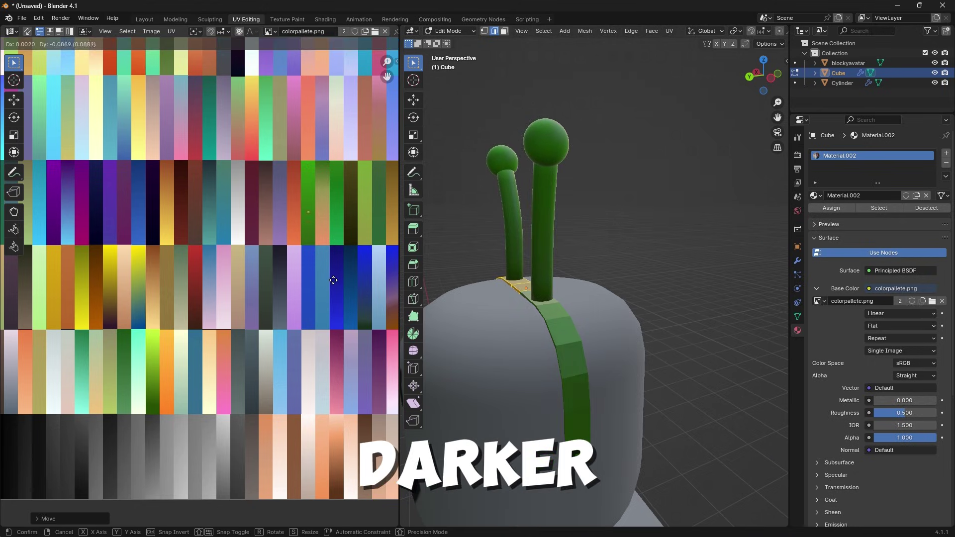
click(334, 280)
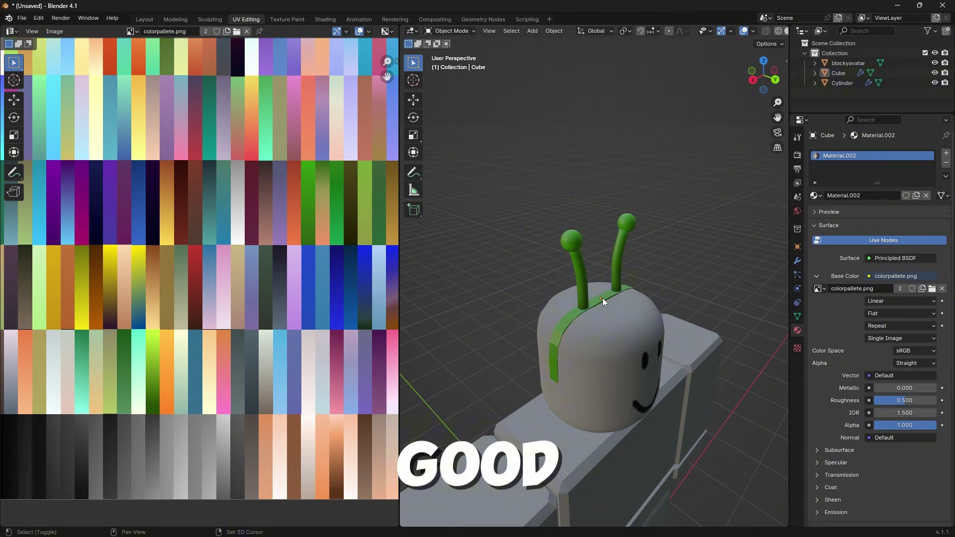
- In Object Mode, scale the headband slightly along the global Y axis
click(602, 297)
key(s)
key(x)
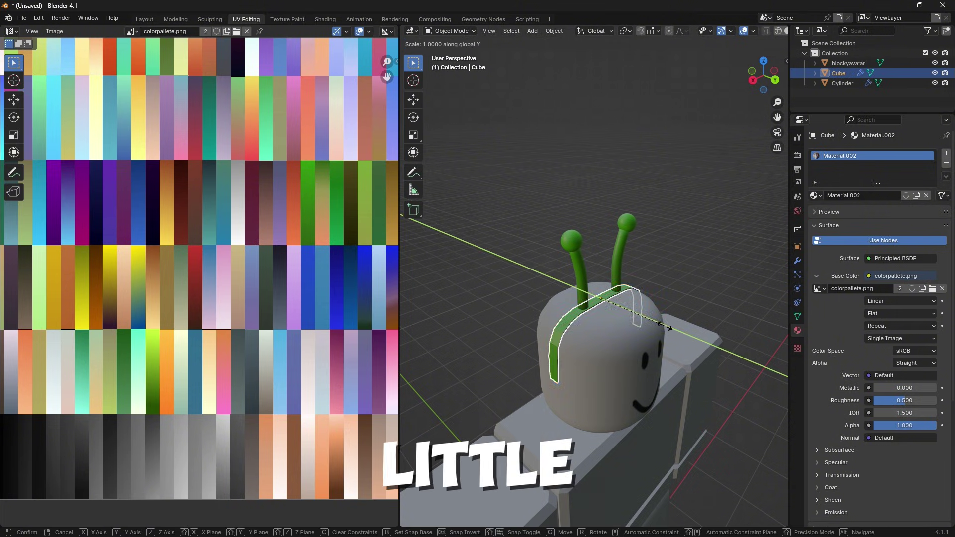
click(620, 305)
middle_drag(642, 314, 601, 291)
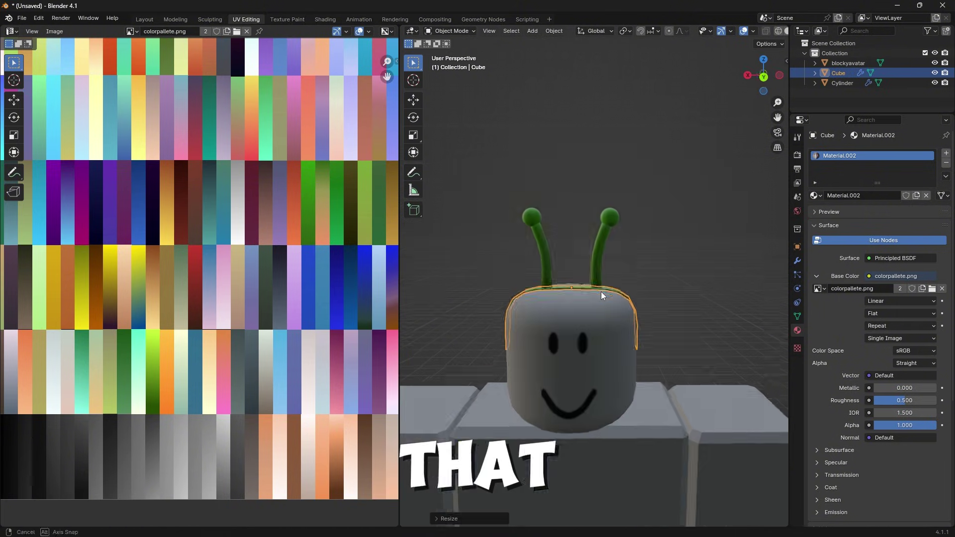
- In the Layout workspace, apply the Mirror modifiers of the antenna stalks and the headband
middle_drag(624, 340, 666, 353)
scroll(616, 372, up, 5)
key(Tab)
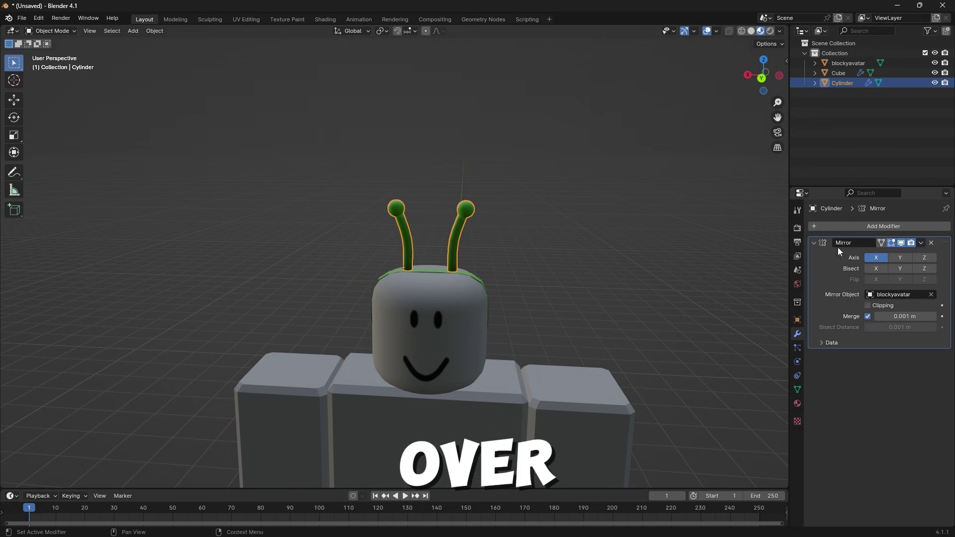
click(922, 243)
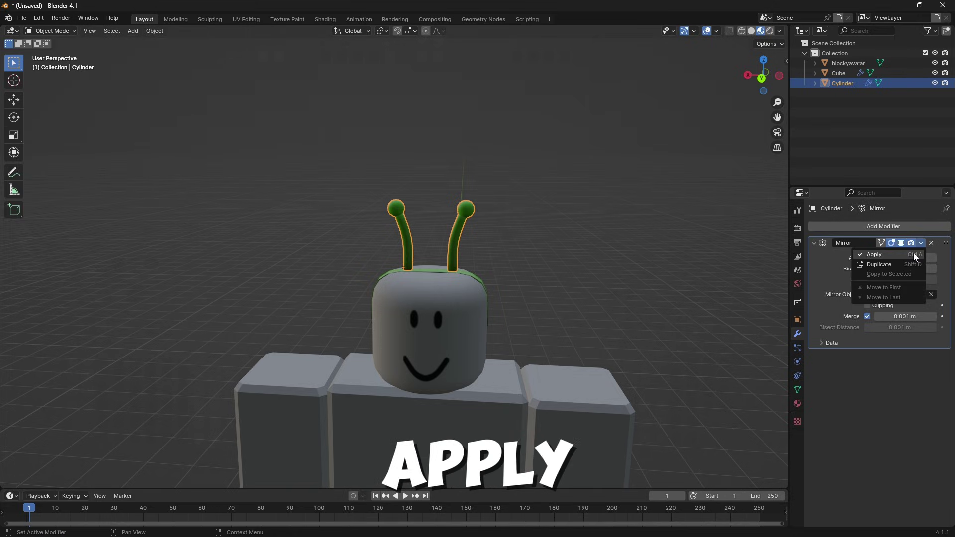
click(914, 254)
click(839, 73)
click(921, 243)
click(915, 255)
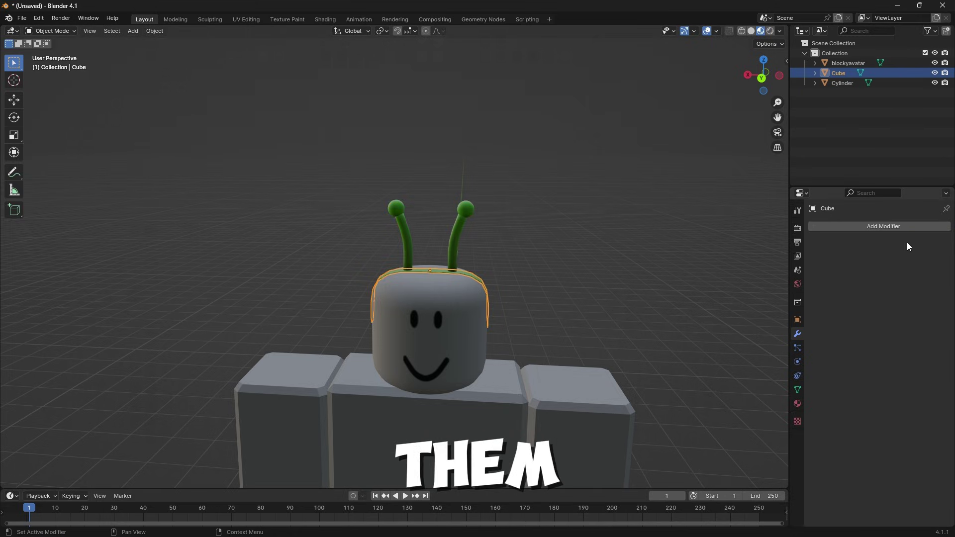
- Delete the blockyavatar reference model from the scene
click(429, 312)
key(x)
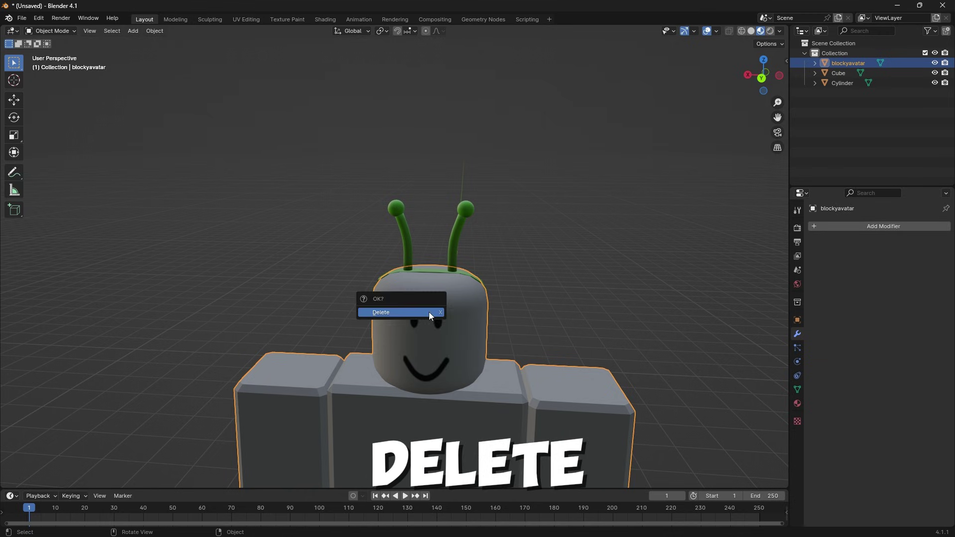
click(429, 312)
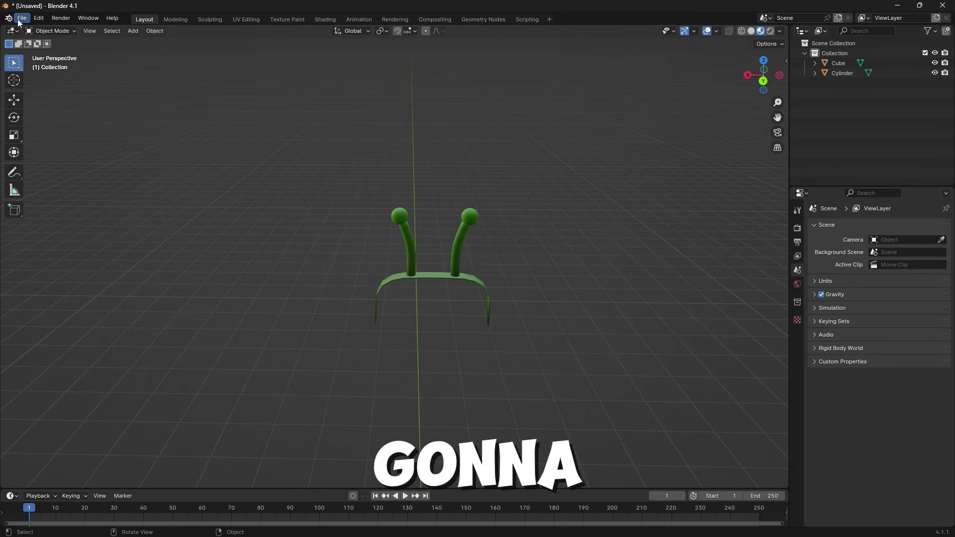
- Export the headband and antenna stalks in Wavefront (.obj) format
click(19, 20)
mouse_move(46, 170)
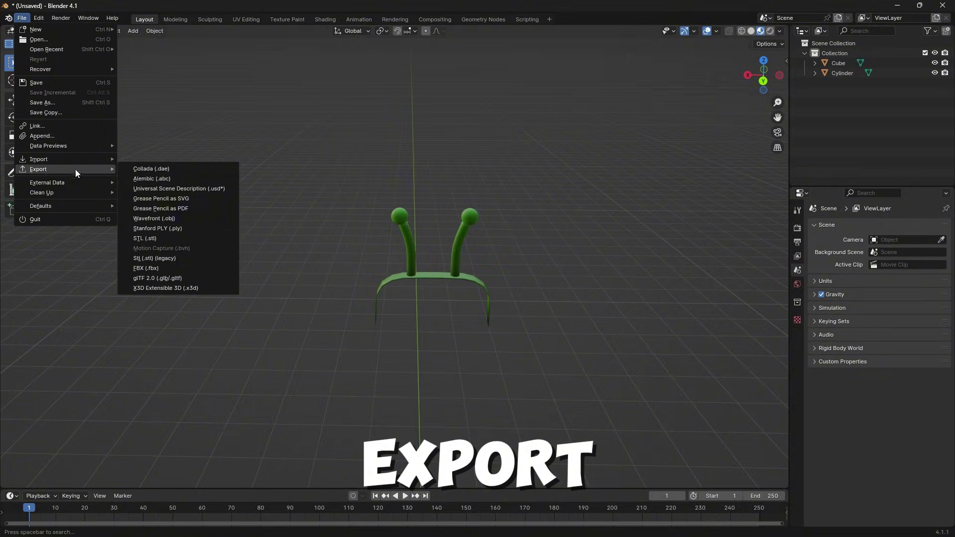
click(192, 218)
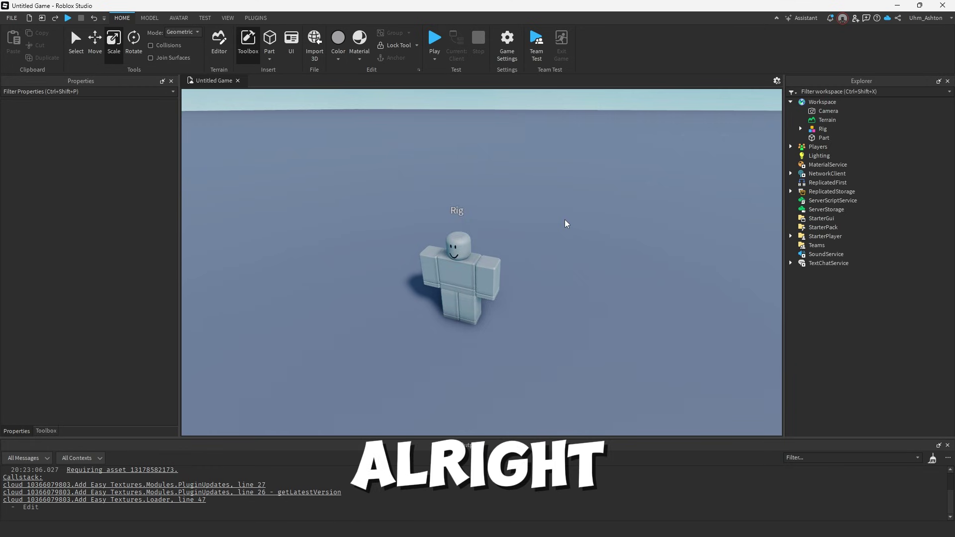
- Switch to Roblox Studio and frame the block rig in the viewport
scroll(568, 224, down, 3)
right_drag(467, 162, 353, 100)
scroll(354, 100, up, 3)
right_drag(371, 183, 348, 100)
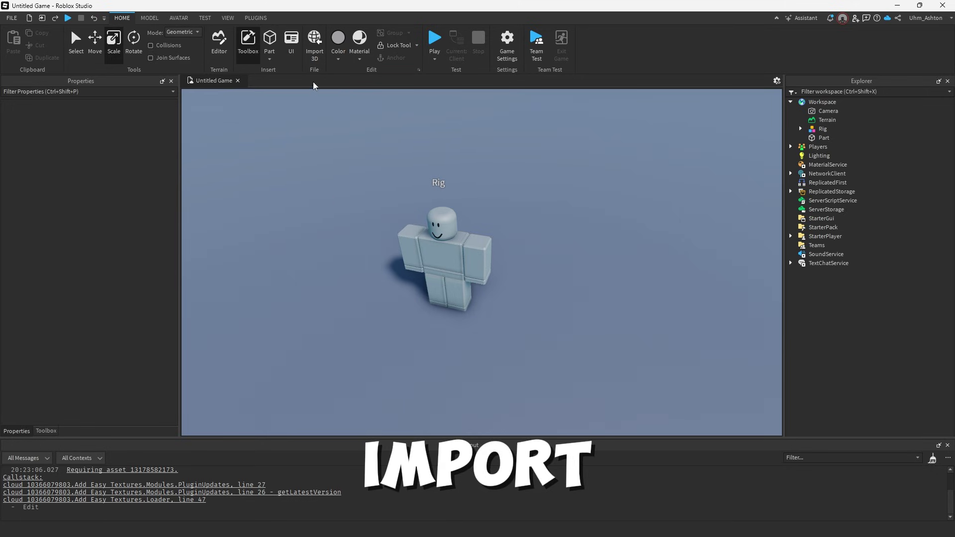
- Import alien.obj into the workspace as a model with the Studio Default import settings
click(315, 43)
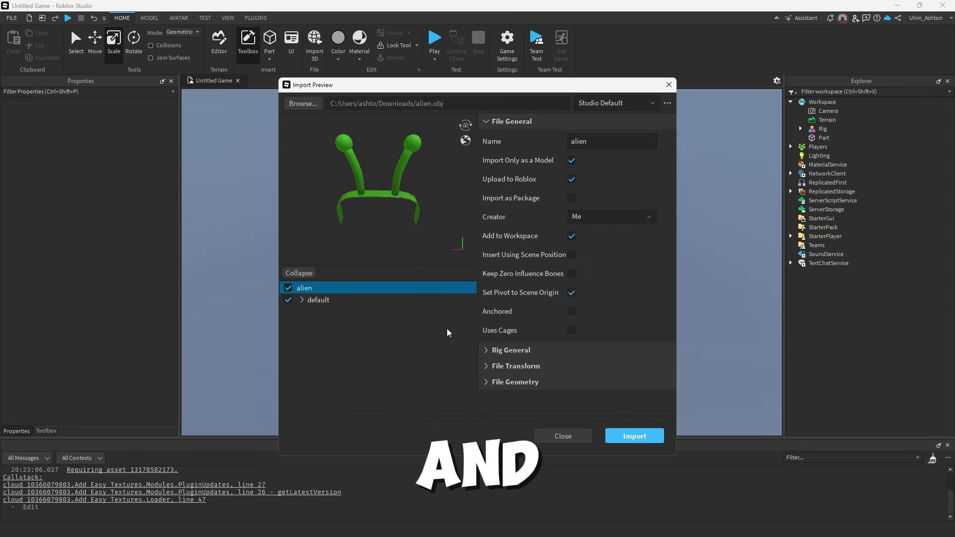
click(626, 436)
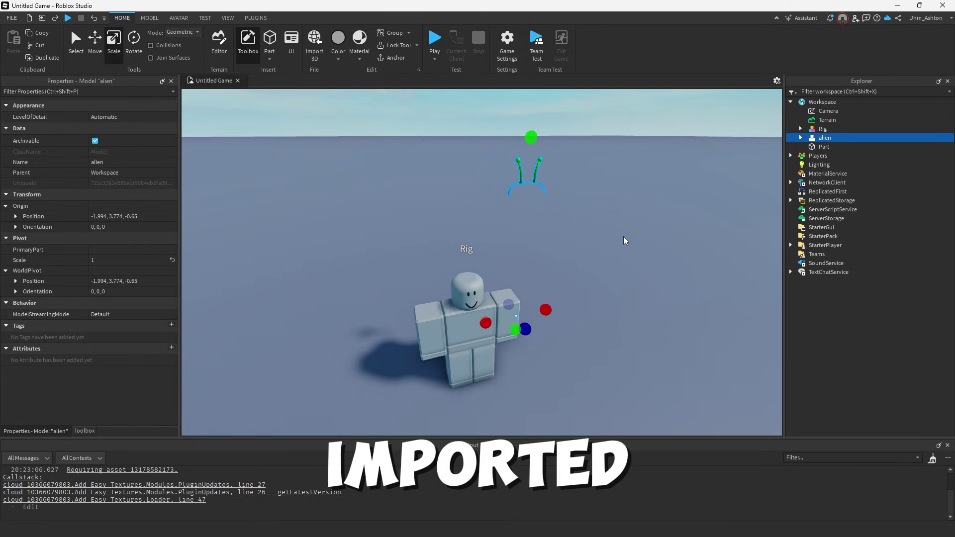
click(625, 239)
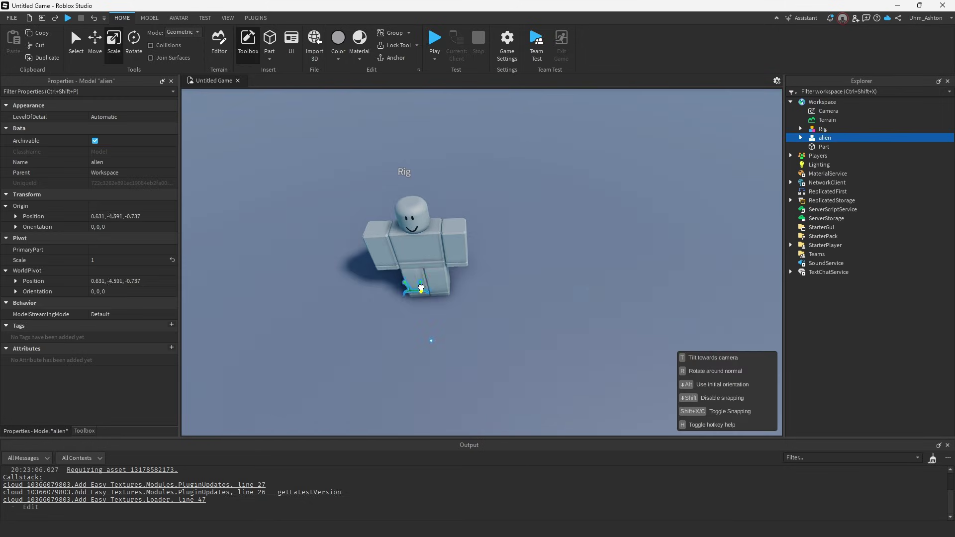
- Place the alien model near the rig's head, lowering it and shifting it backward to about -0.168, 0.571, 0.521
drag(416, 215, 417, 207)
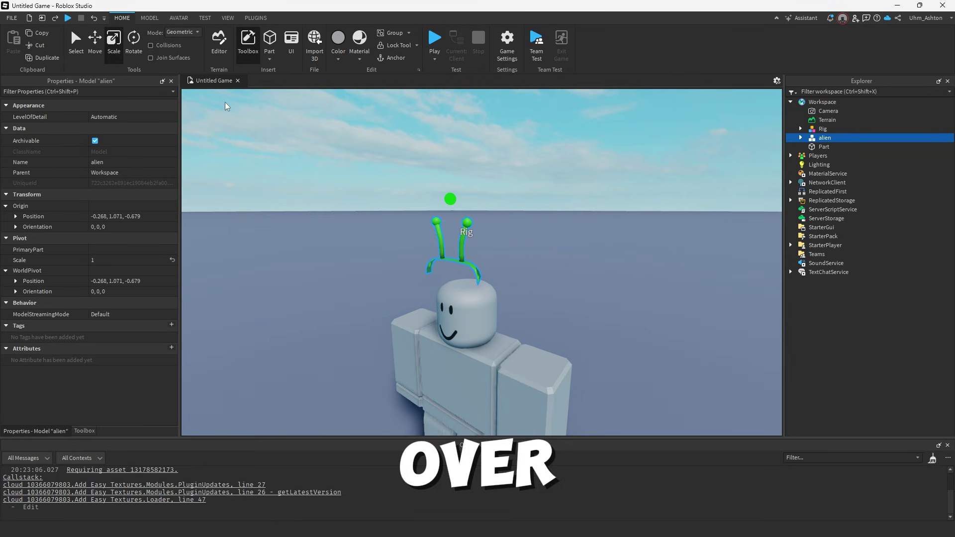
click(94, 42)
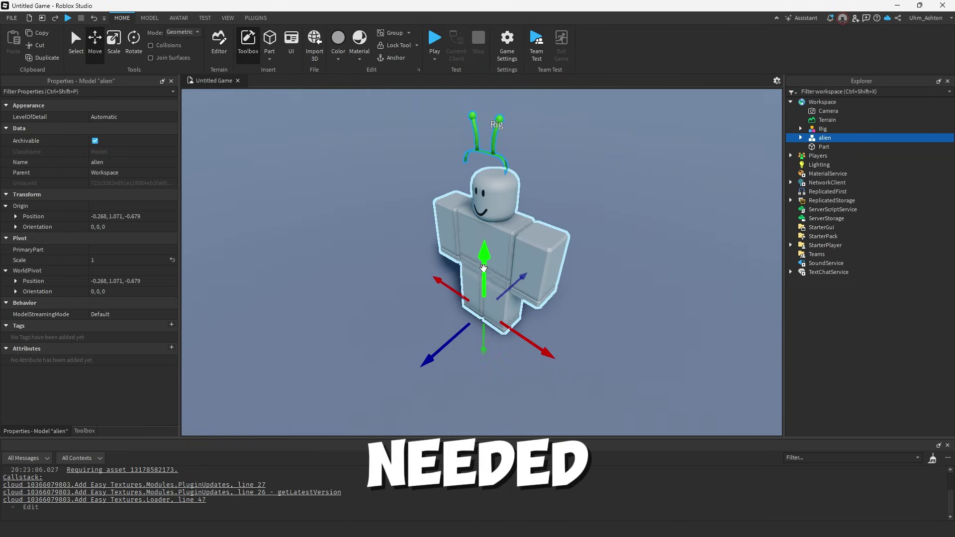
drag(484, 269, 483, 285)
right_drag(483, 285, 493, 311)
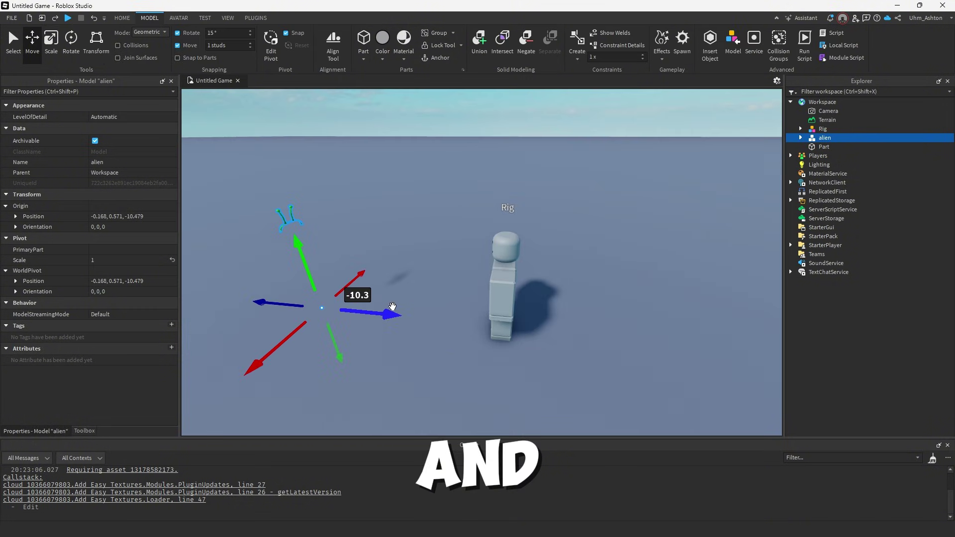
drag(393, 312, 598, 330)
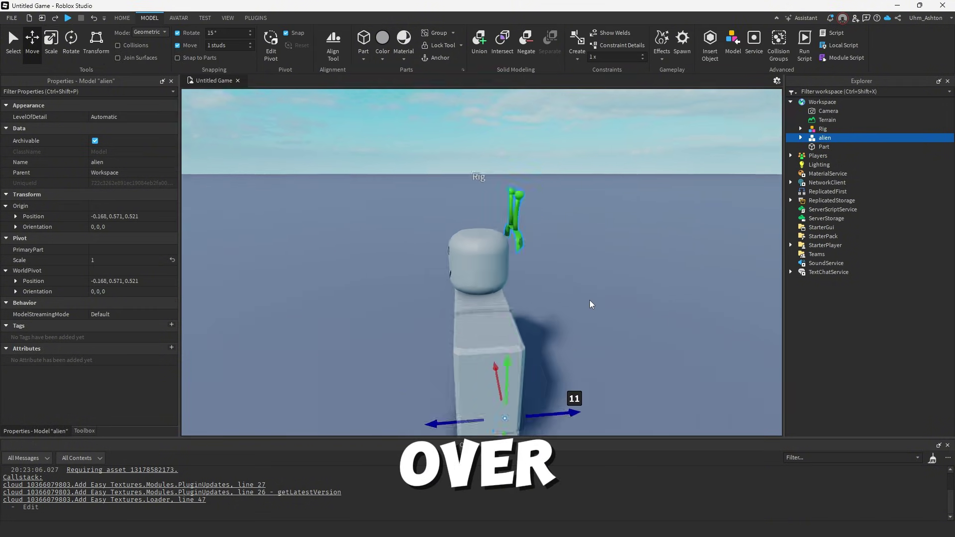
- Turn off move snapping and fine-tune the alien headband so it sits centered on the rig's head, at about -0.144, 0.571, -0.151
right_drag(590, 301, 583, 300)
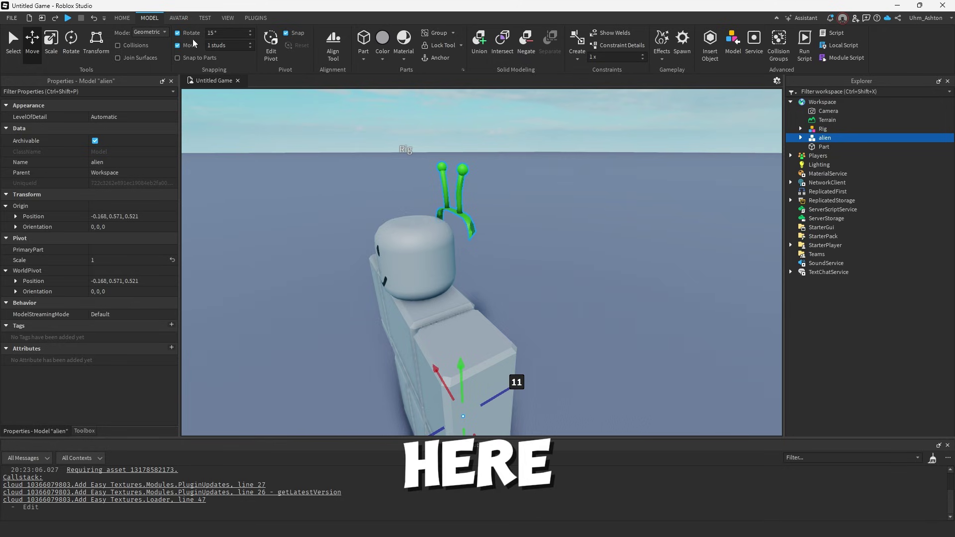
right_drag(399, 175, 454, 201)
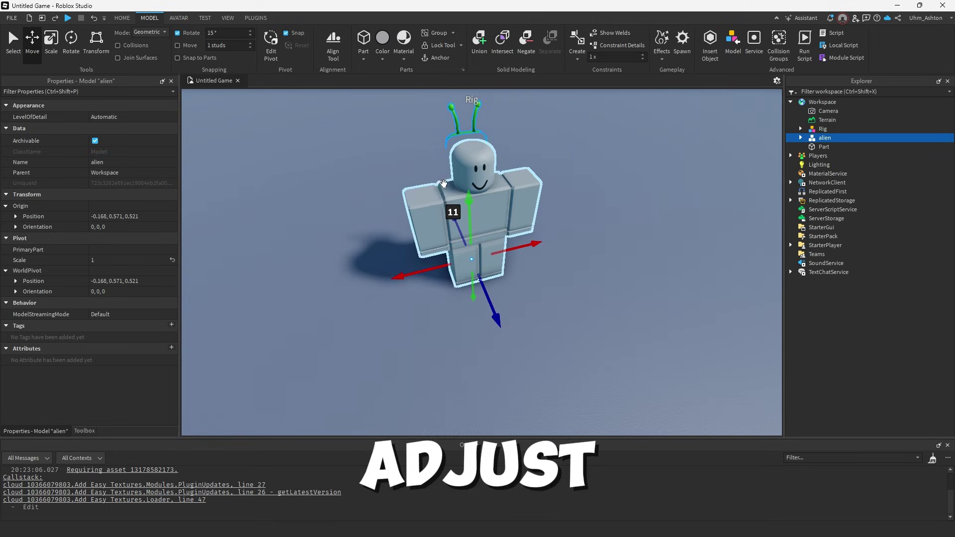
right_drag(414, 160, 457, 211)
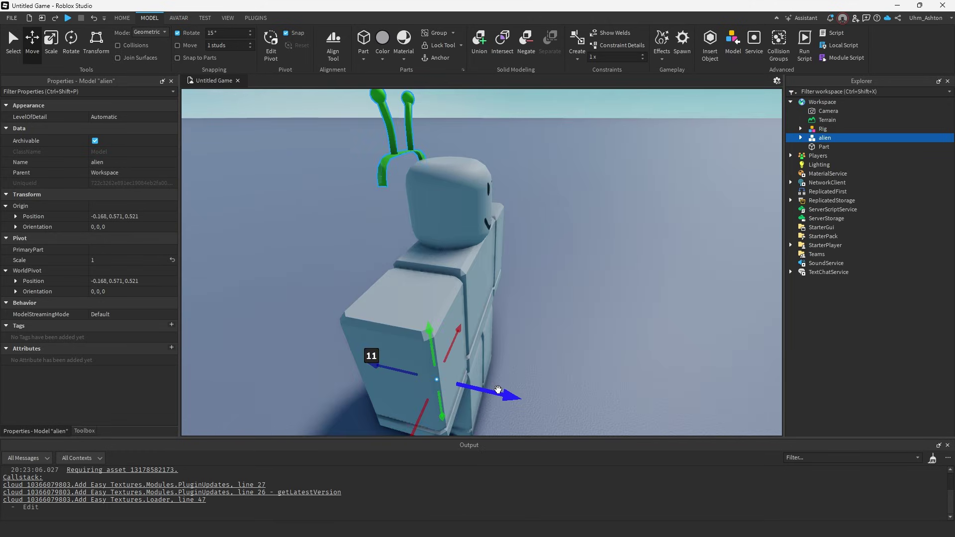
drag(499, 395, 527, 399)
right_drag(527, 398, 506, 376)
drag(526, 373, 524, 373)
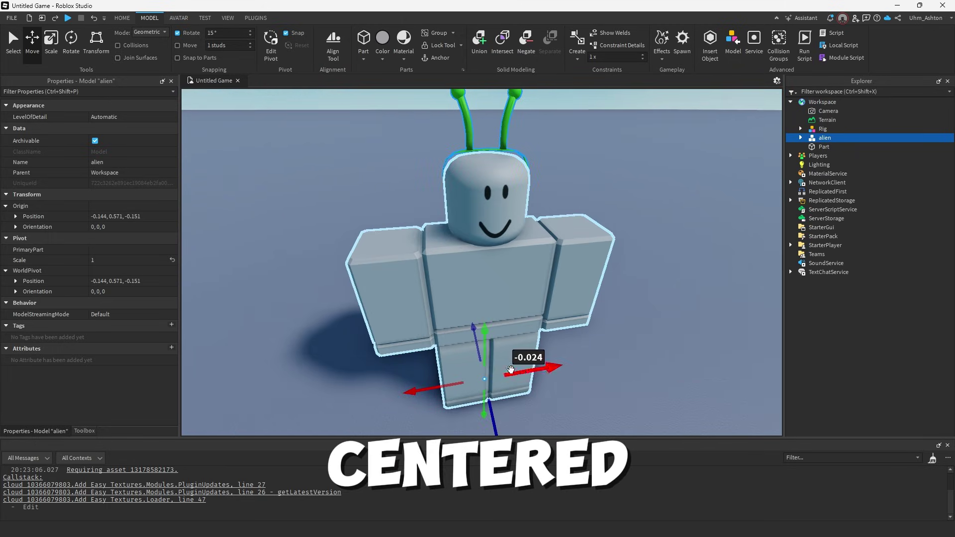
drag(478, 129, 477, 128)
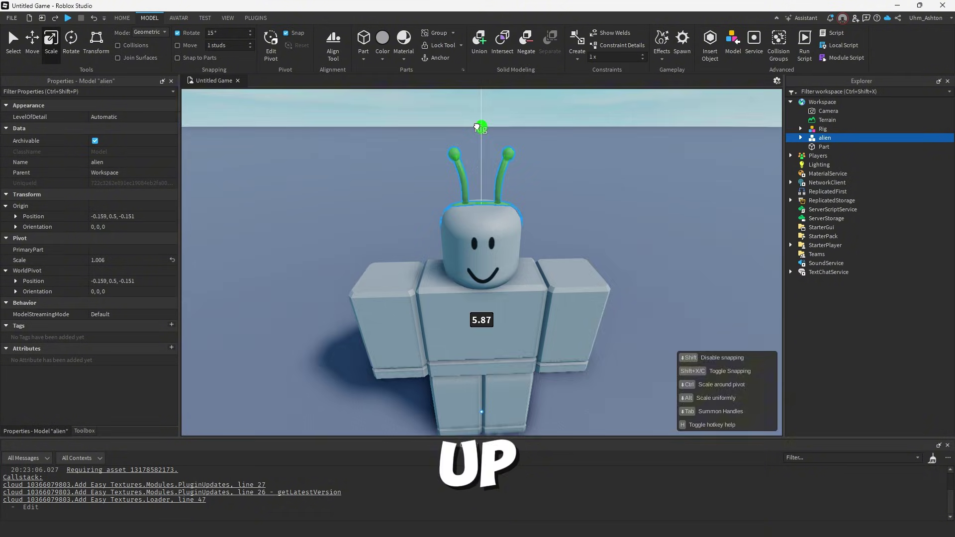
scroll(477, 127, down, 3)
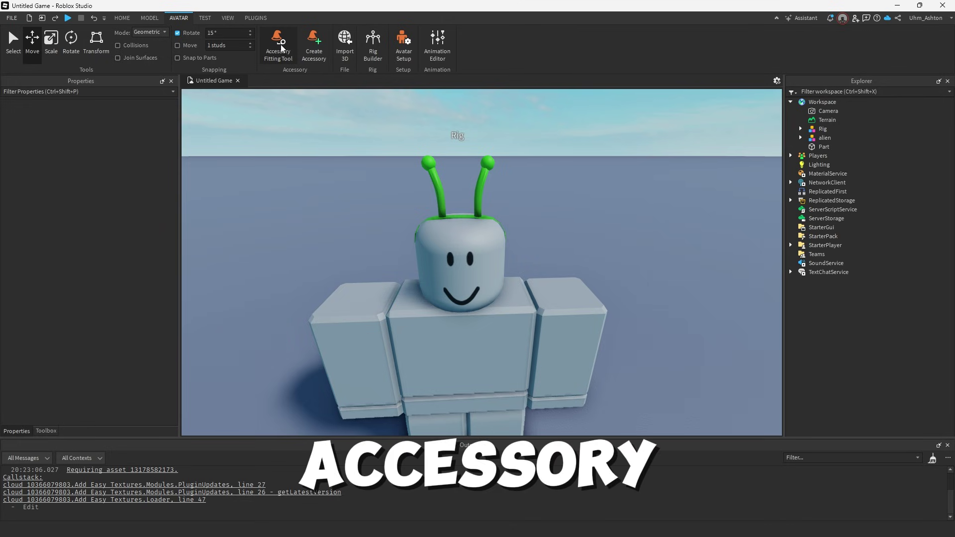
- Start the Accessory Fitting Tool and choose the alien model's default mesh as the accessory part
click(290, 57)
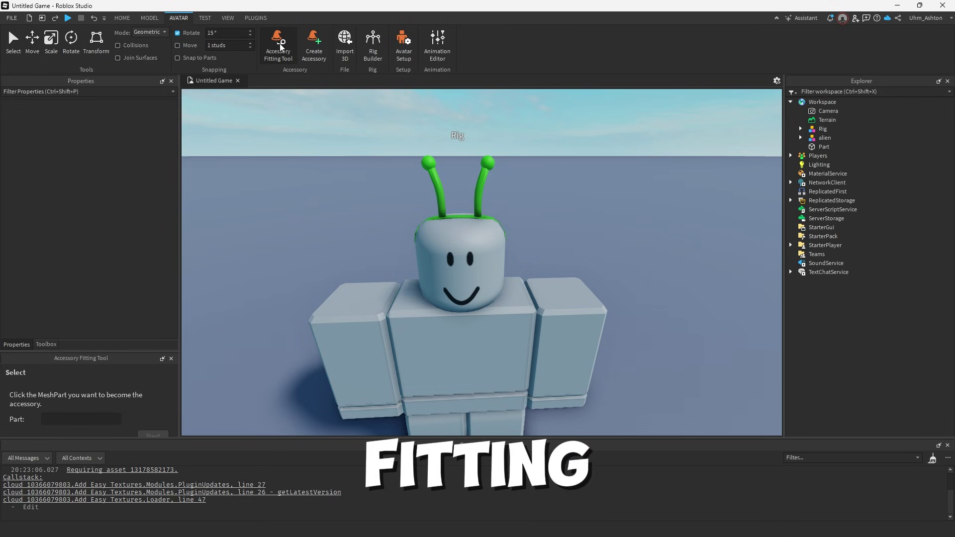
click(439, 185)
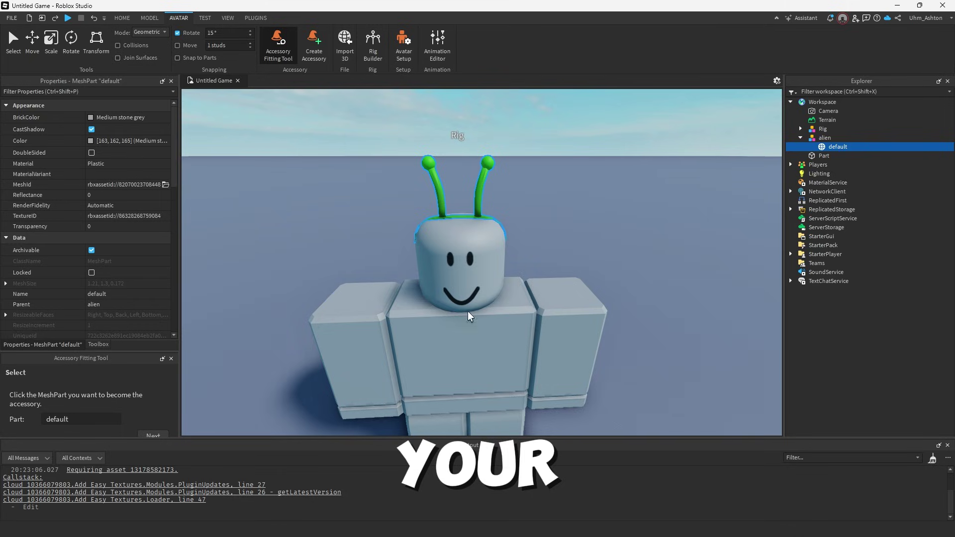
drag(96, 351, 96, 306)
click(153, 390)
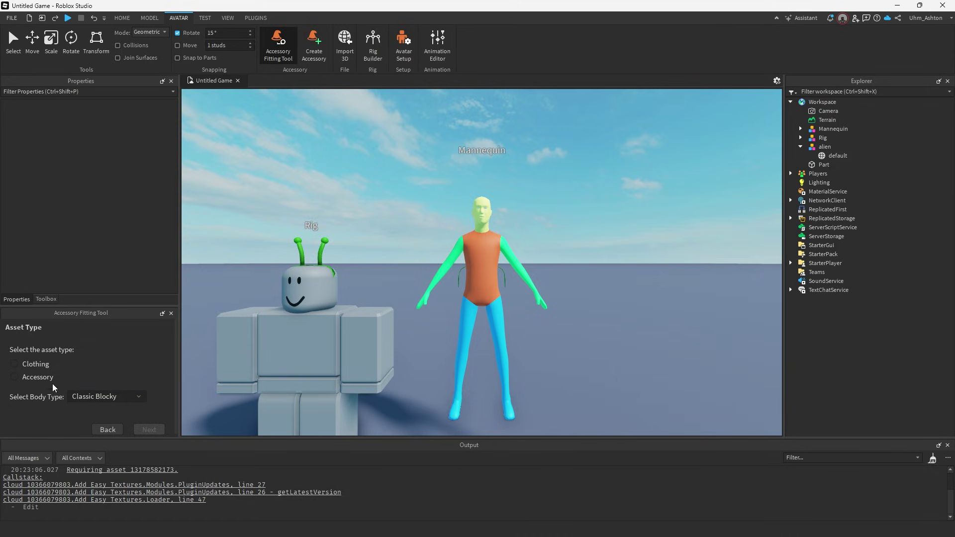
- Set the asset type to a Hat accessory for the Classic Blocky body type and continue to the fitting preview
click(43, 381)
click(82, 380)
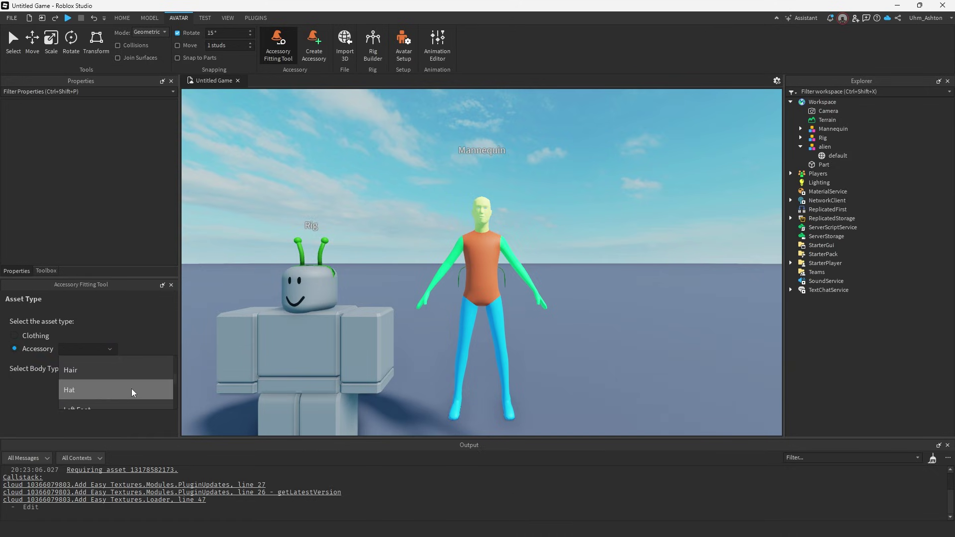
click(90, 395)
click(147, 401)
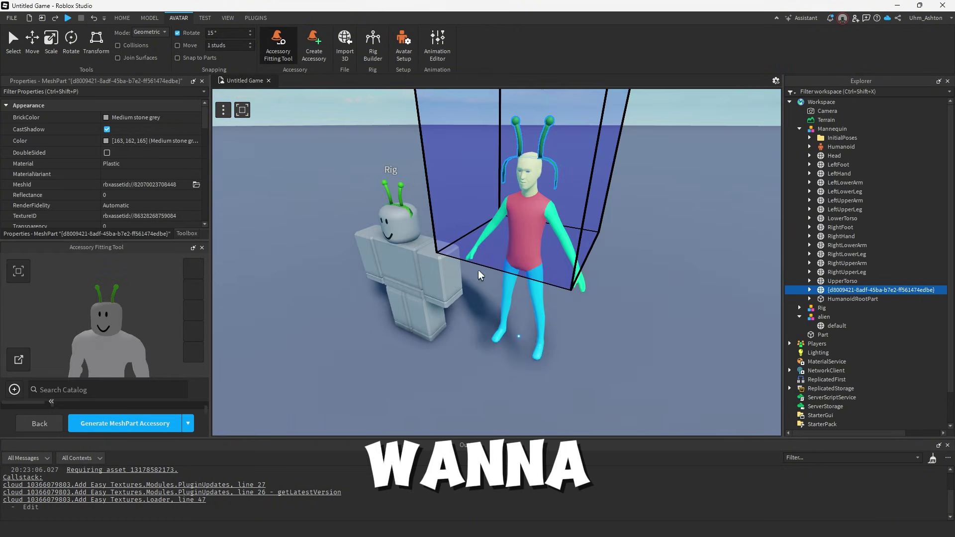
- Check the headband's placement on the mannequin and generate it as a legacy accessory
right_drag(493, 258, 434, 152)
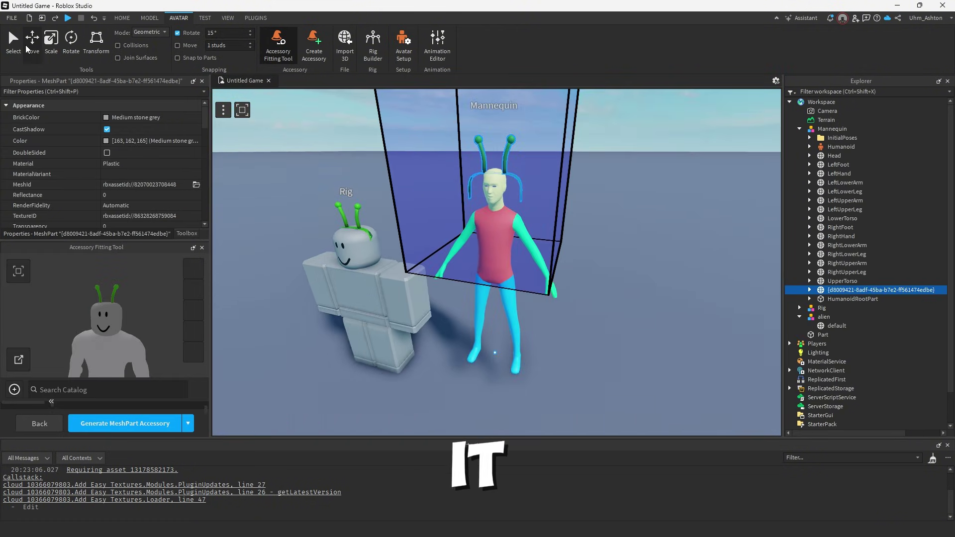
click(32, 45)
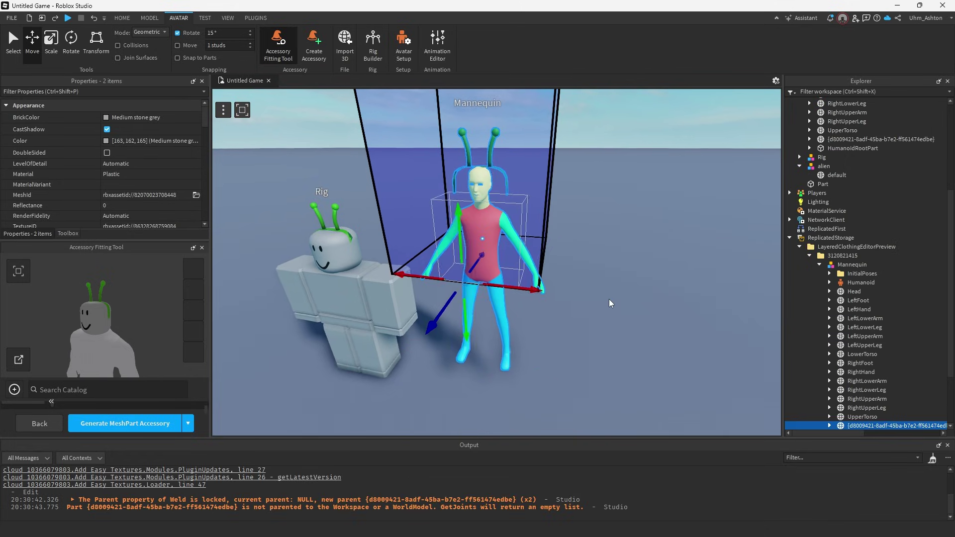
click(608, 300)
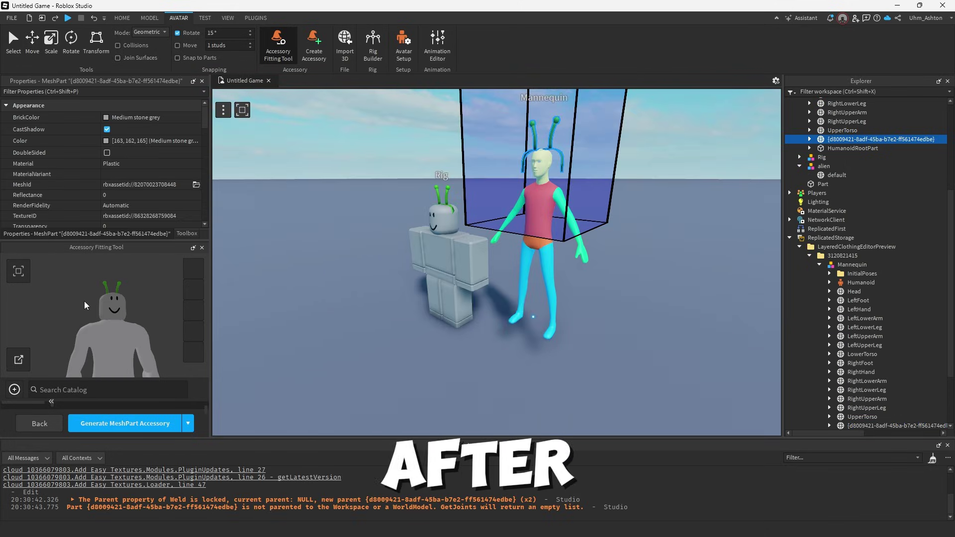
click(188, 424)
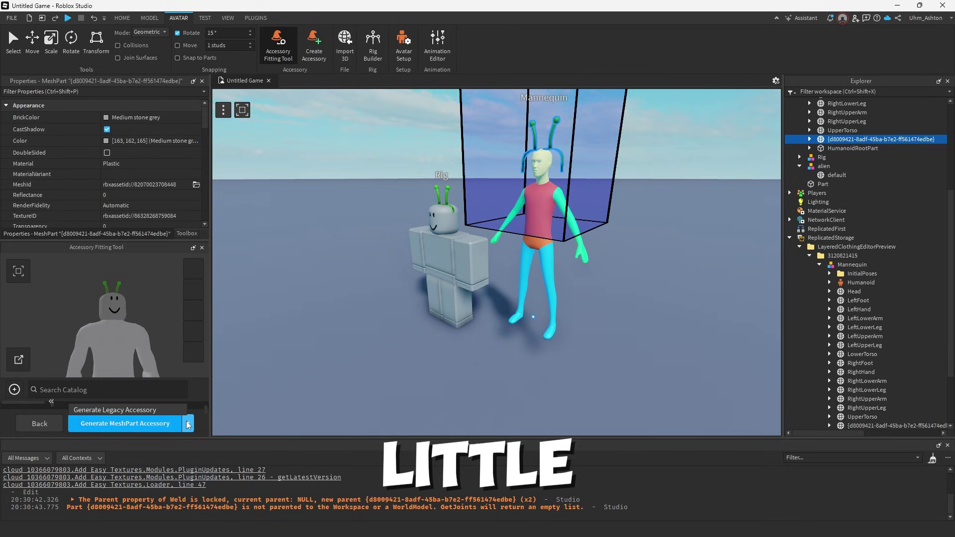
click(128, 411)
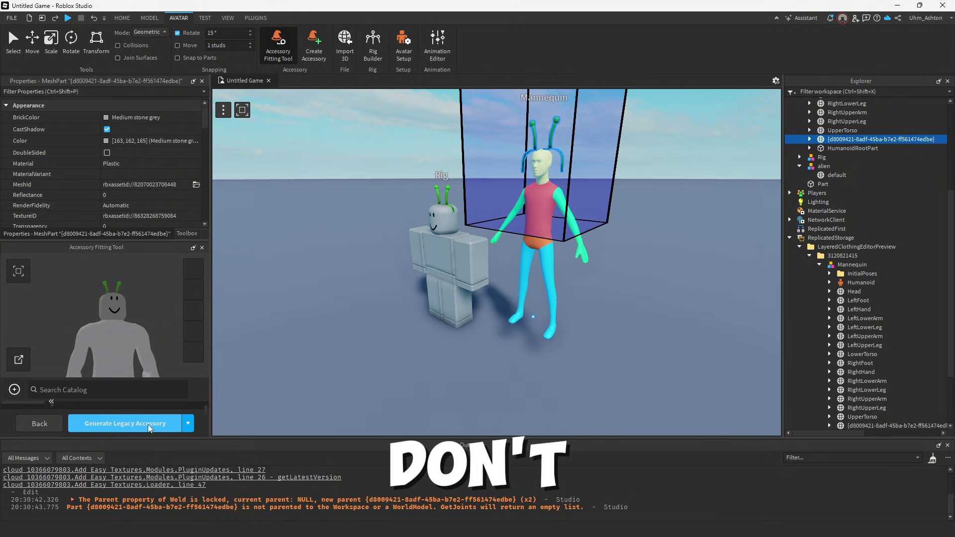
click(92, 424)
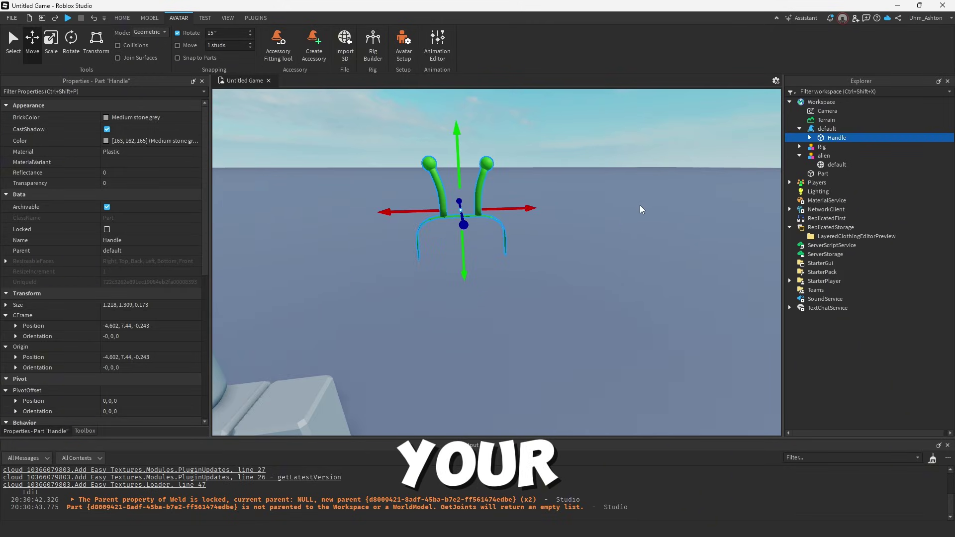
- Review the generated default accessory and open its asset configuration for saving to Roblox
click(811, 138)
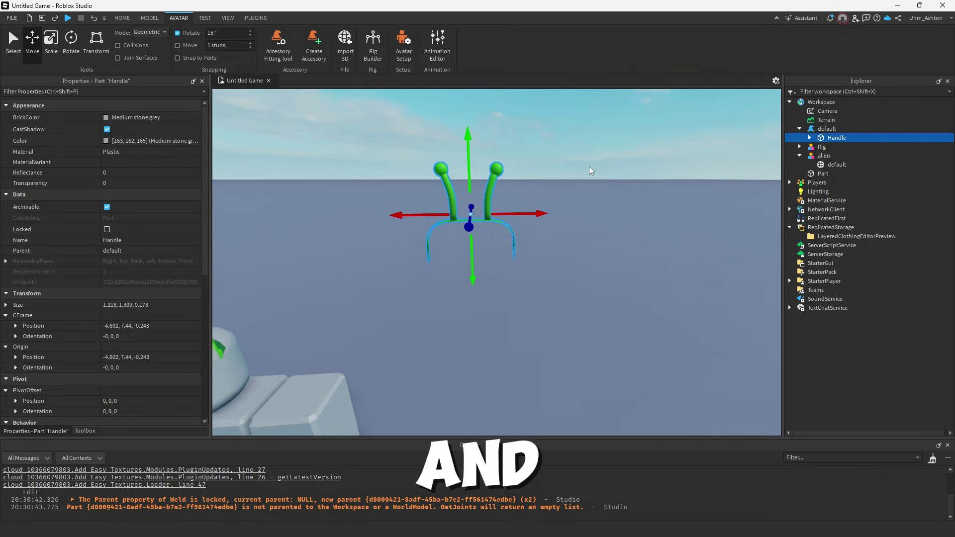
right_drag(590, 167, 589, 167)
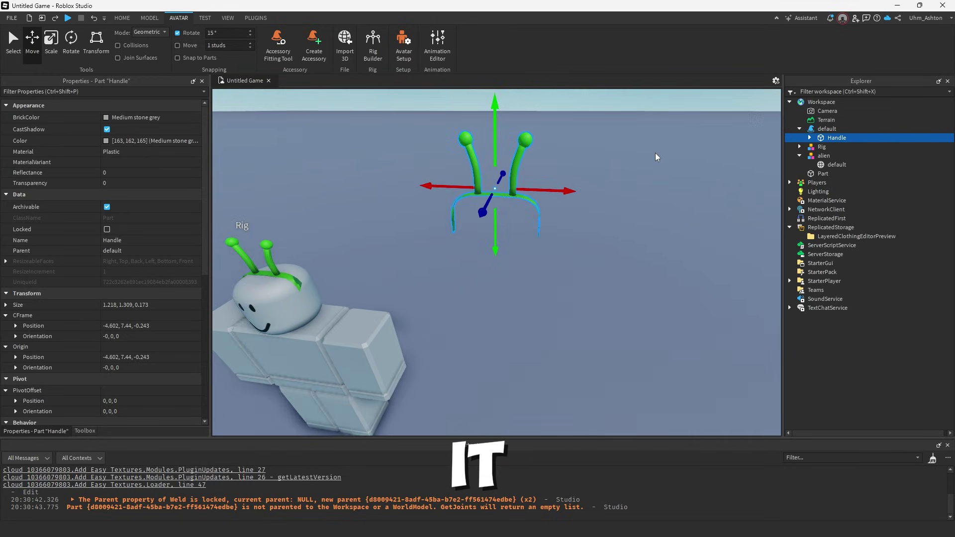
right_drag(657, 155, 645, 163)
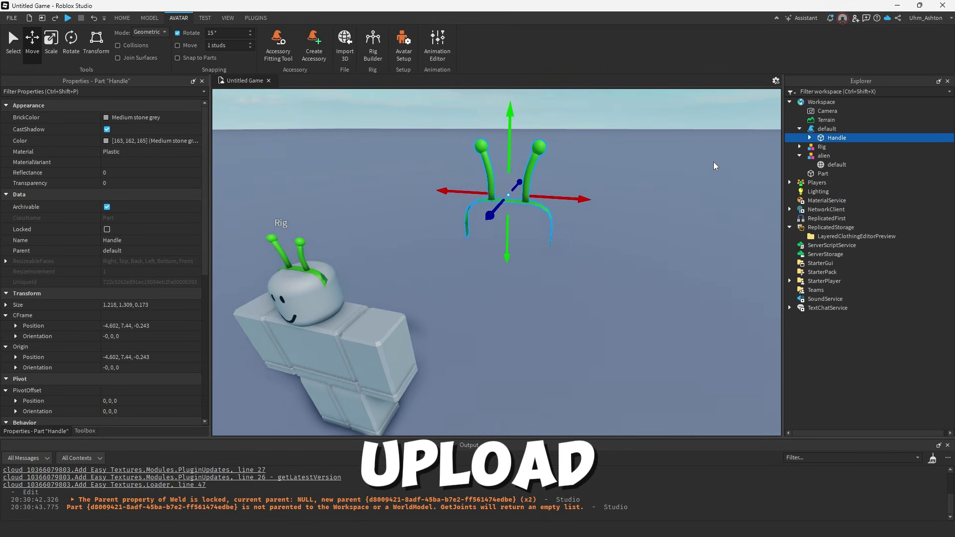
right_click(811, 131)
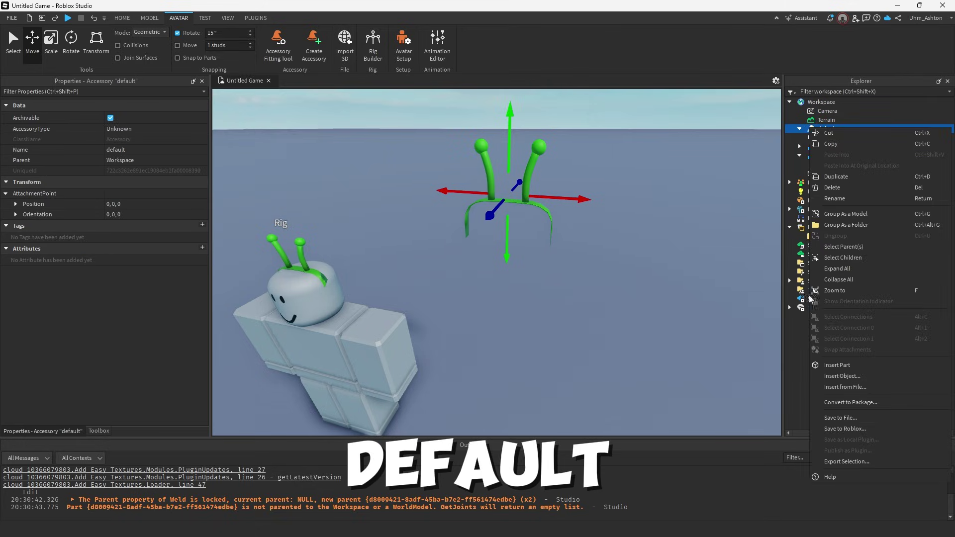
click(842, 428)
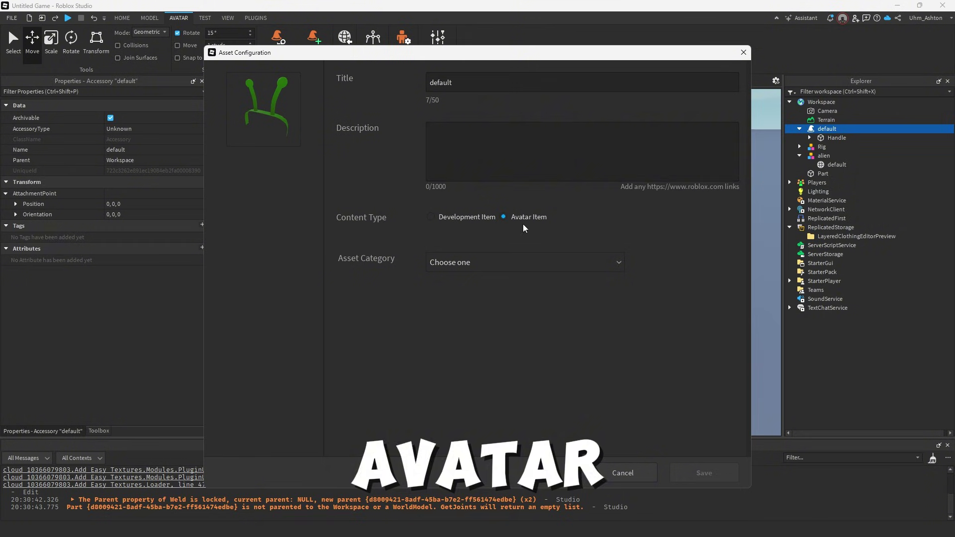
- Set the accessory's asset category to Hat, with Me as the creator
click(472, 262)
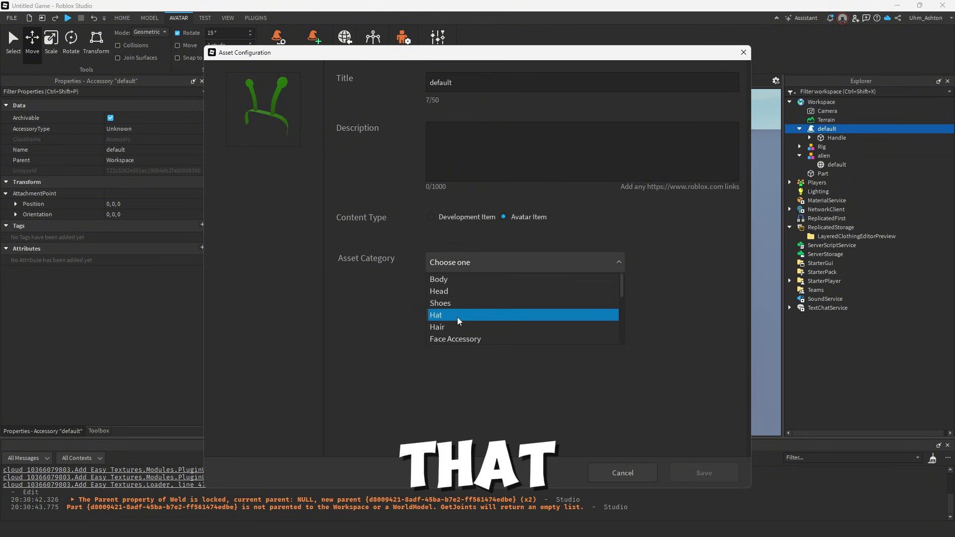
click(458, 317)
click(461, 298)
click(460, 297)
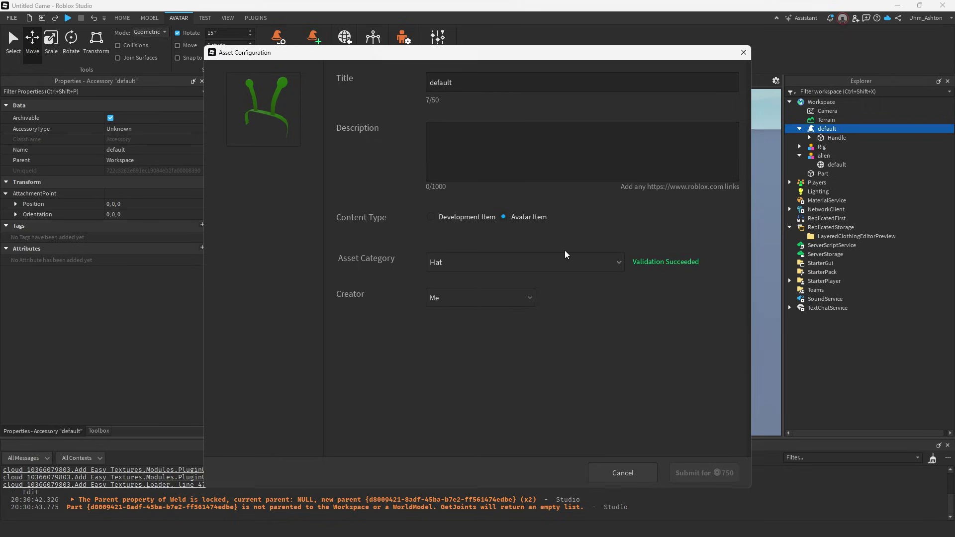